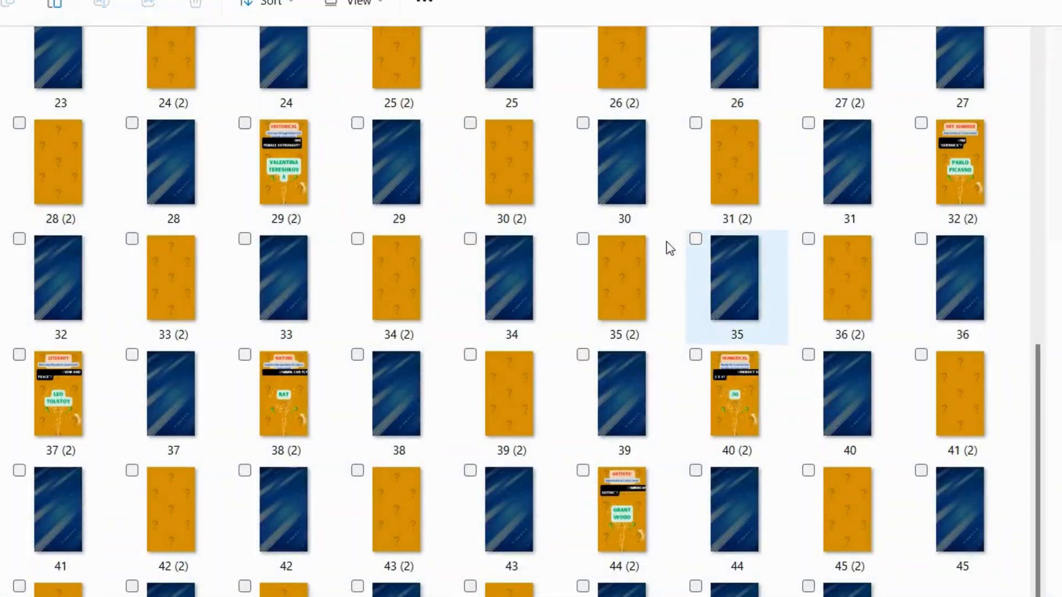
scroll(654, 241, "up", 5)
scroll(650, 240, "down", 10)
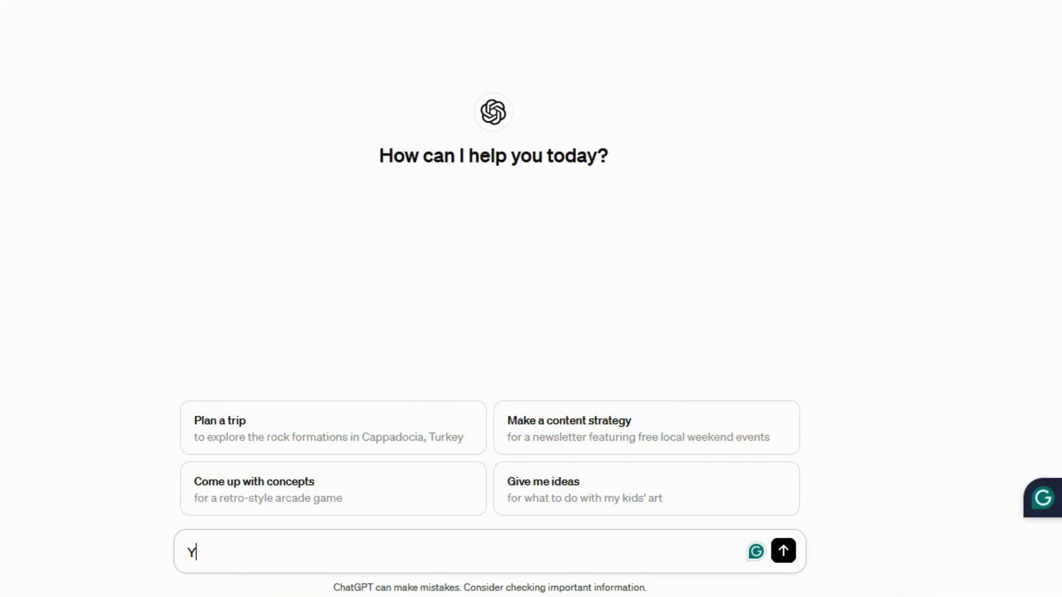
- Prompt ChatGPT for 100 ways of "how to make money online", with the five-step freelancer example and a Title | step 1 to step 5 table format
type("ou")
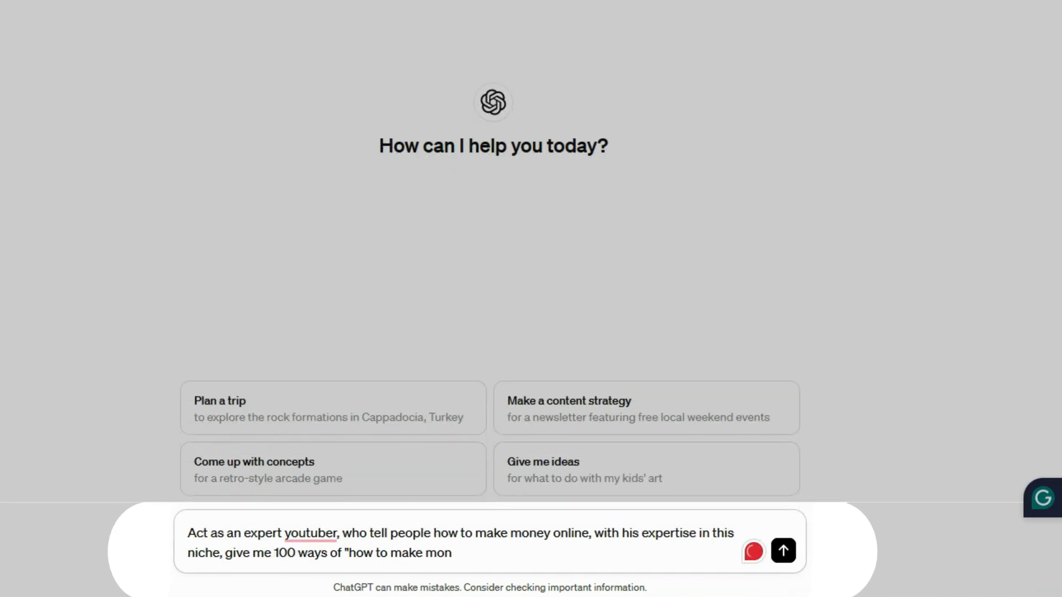
type("line\", By following the example i am giving you.")
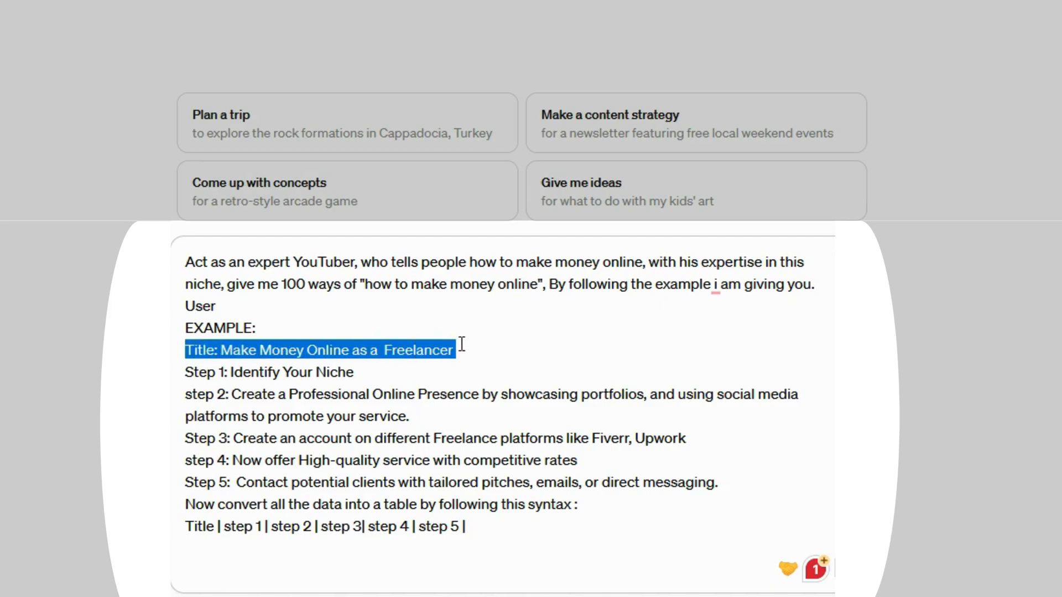
left_click_drag(184, 377, 305, 376)
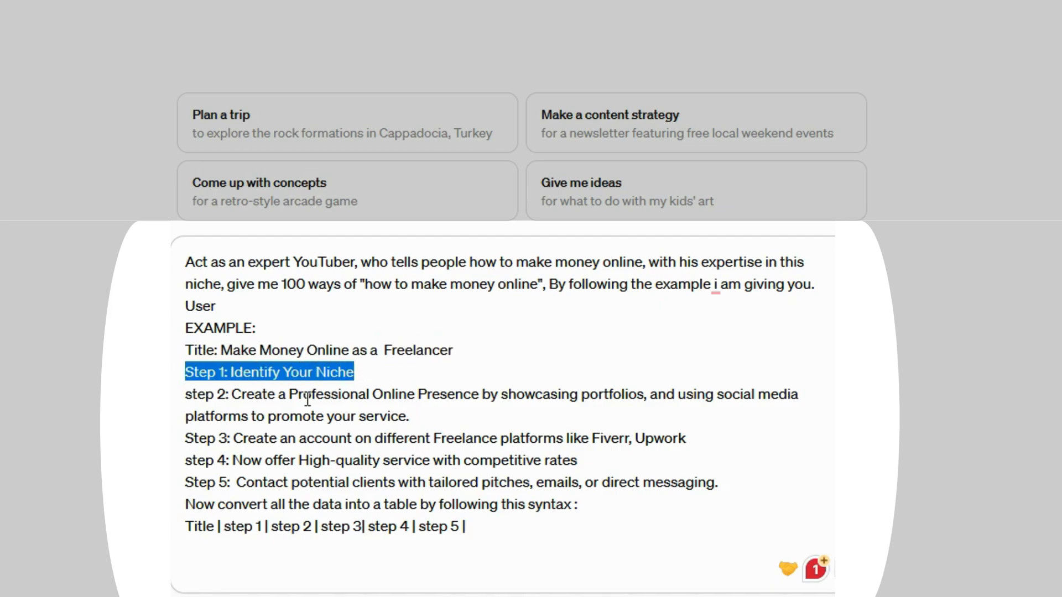
left_click_drag(185, 397, 499, 400)
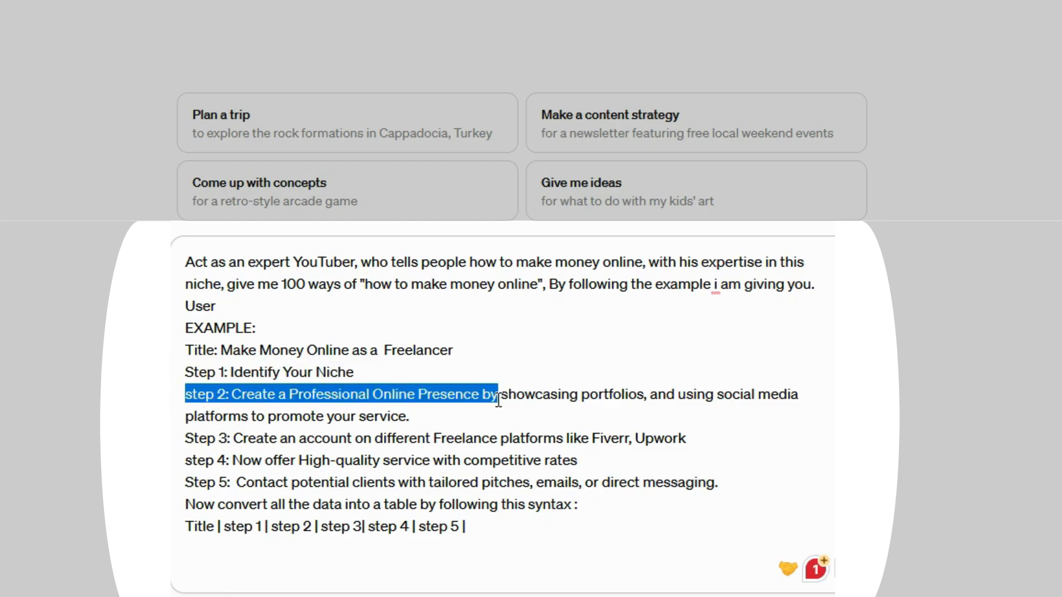
left_click(512, 392)
left_click_drag(828, 382, 827, 397)
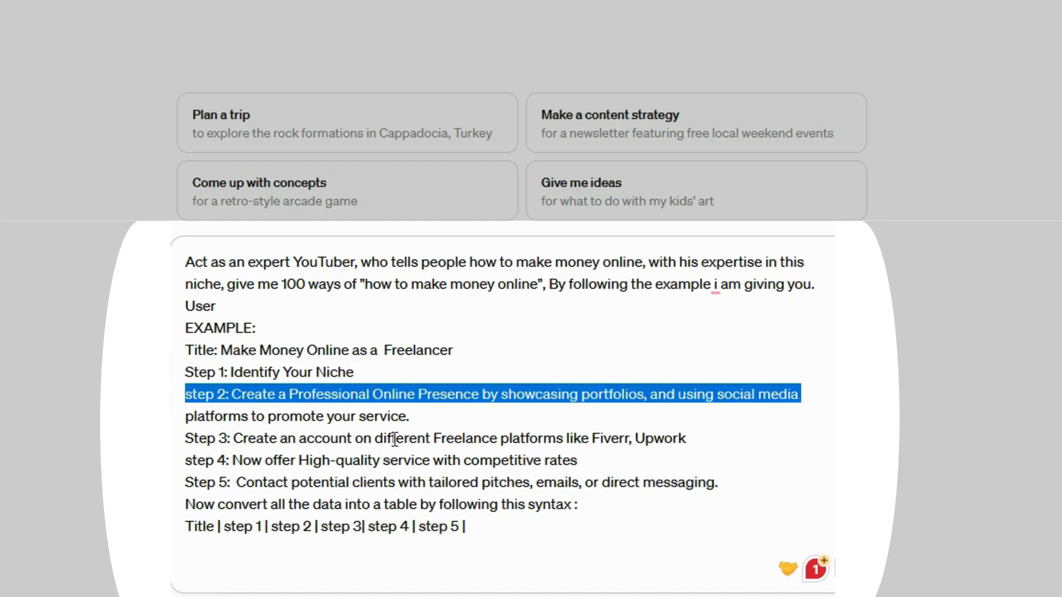
left_click_drag(179, 427, 194, 457)
left_click(216, 480)
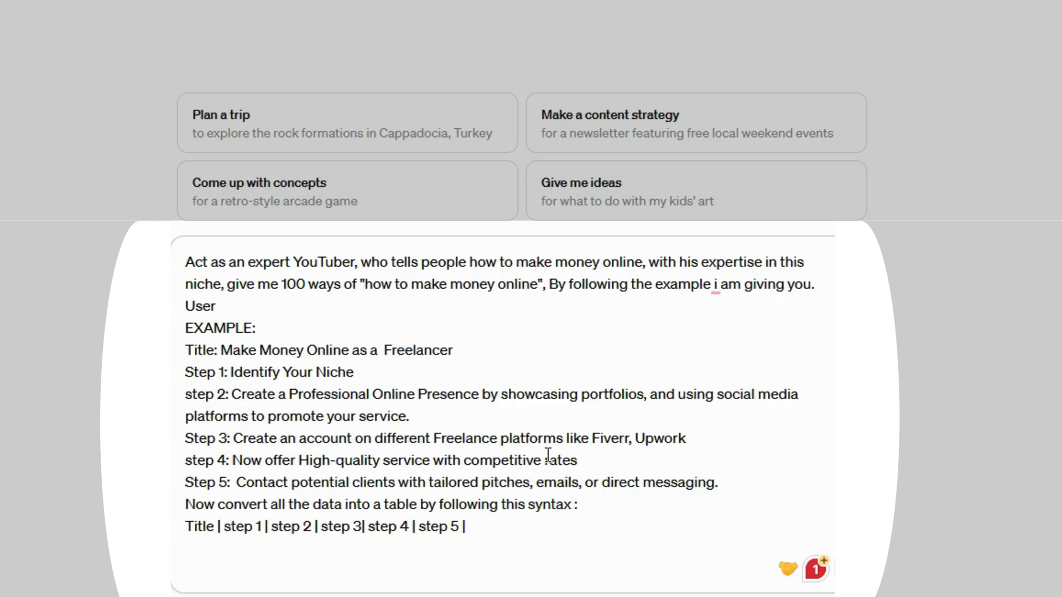
key("Return")
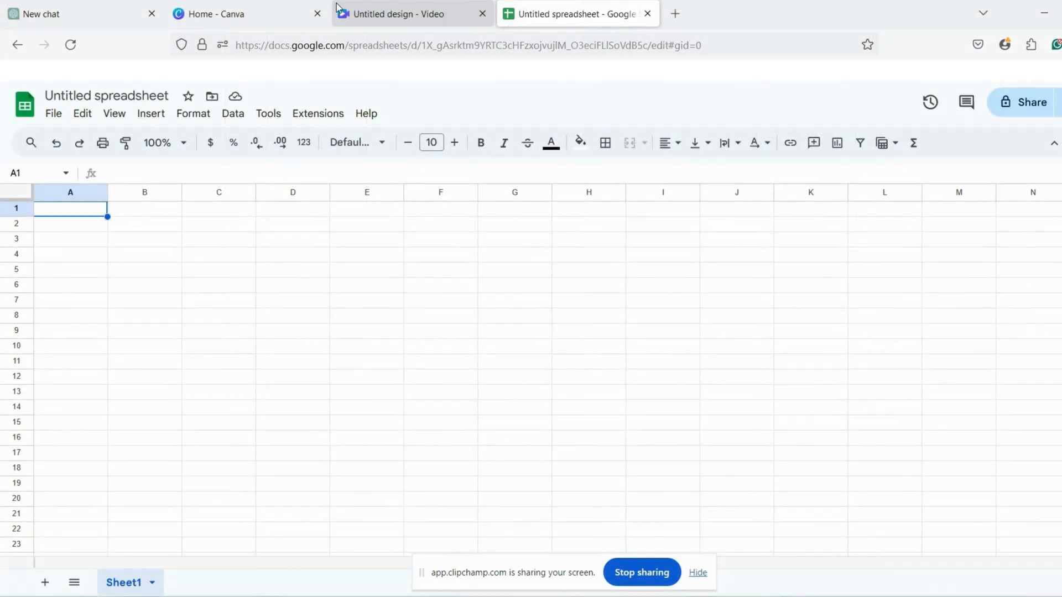
- Copy the whole generated table from the ChatGPT chat into the blank Google Sheets spreadsheet, starting at cell A1
left_click(123, 11)
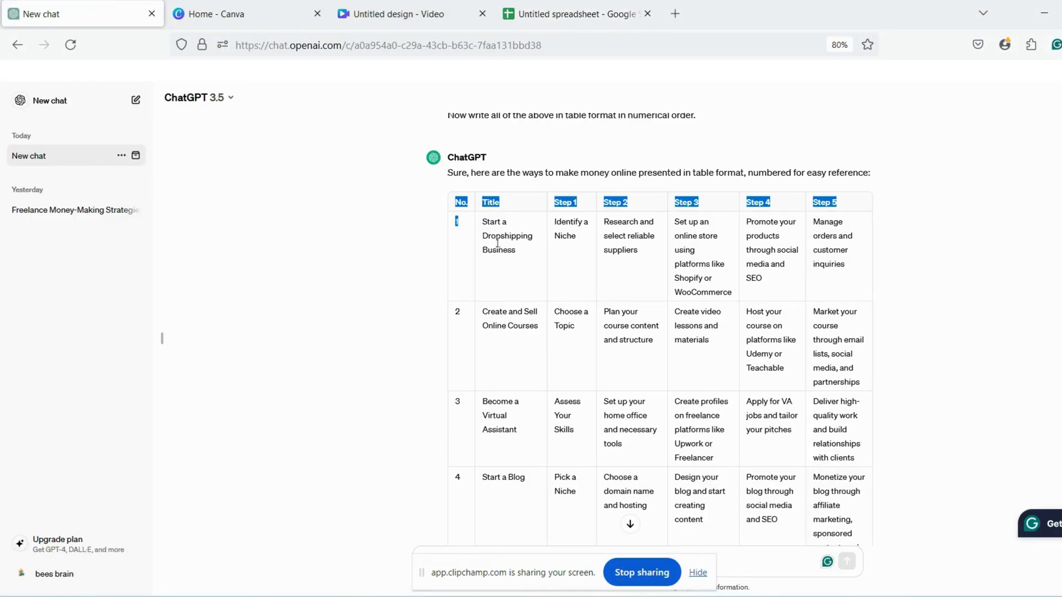
left_click_drag(497, 243, 902, 218)
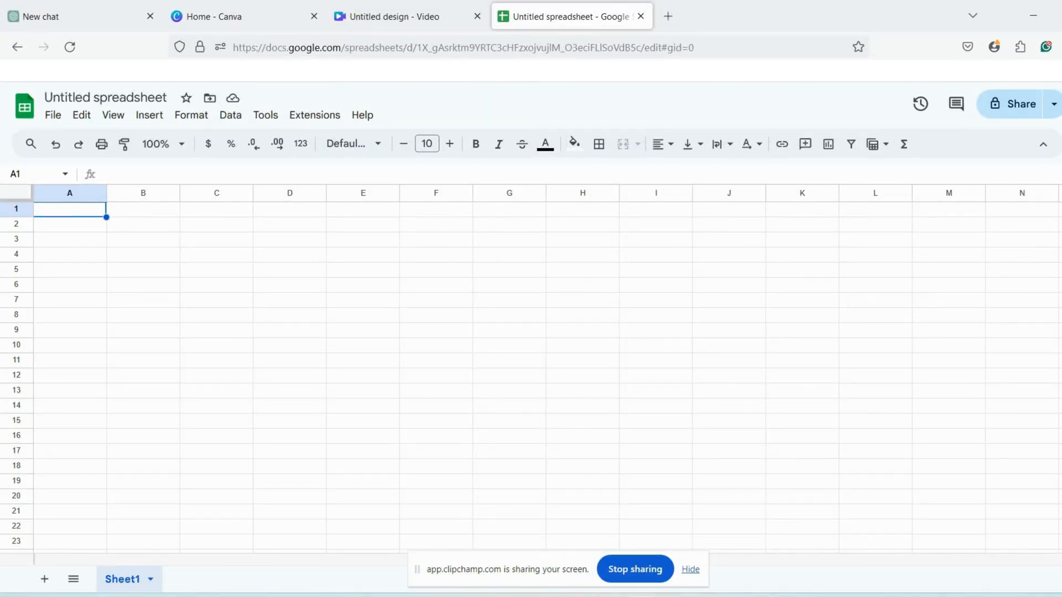
key("ctrl+v")
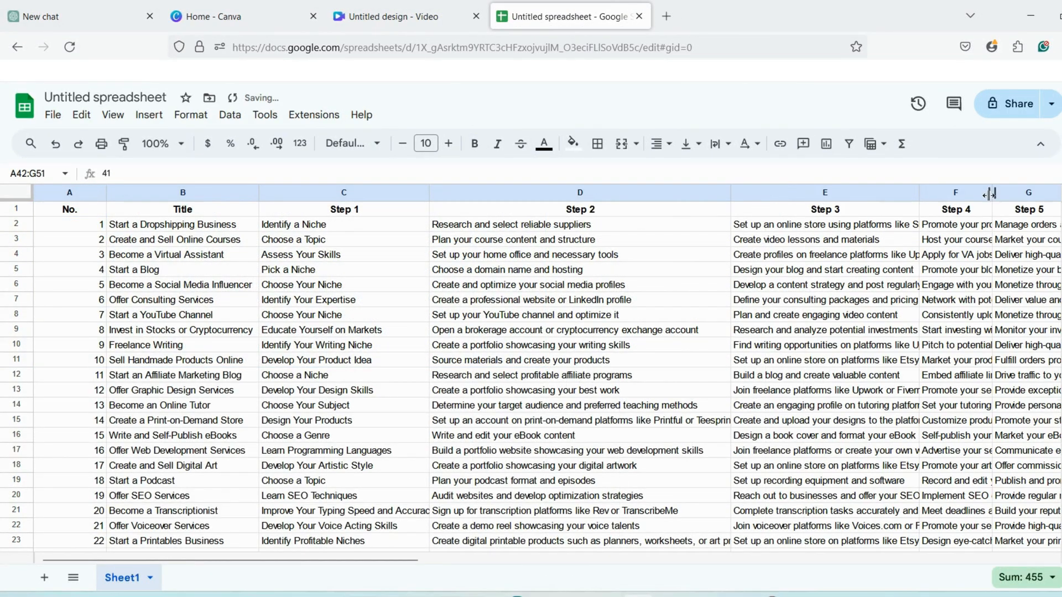
- Adjust the spreadsheet's column widths, widening the Step 4 and Step 1 columns and narrowing the No. column
left_click_drag(989, 193, 1059, 193)
scroll(719, 387, "down", 10)
left_click(728, 501)
scroll(684, 374, "up", 10)
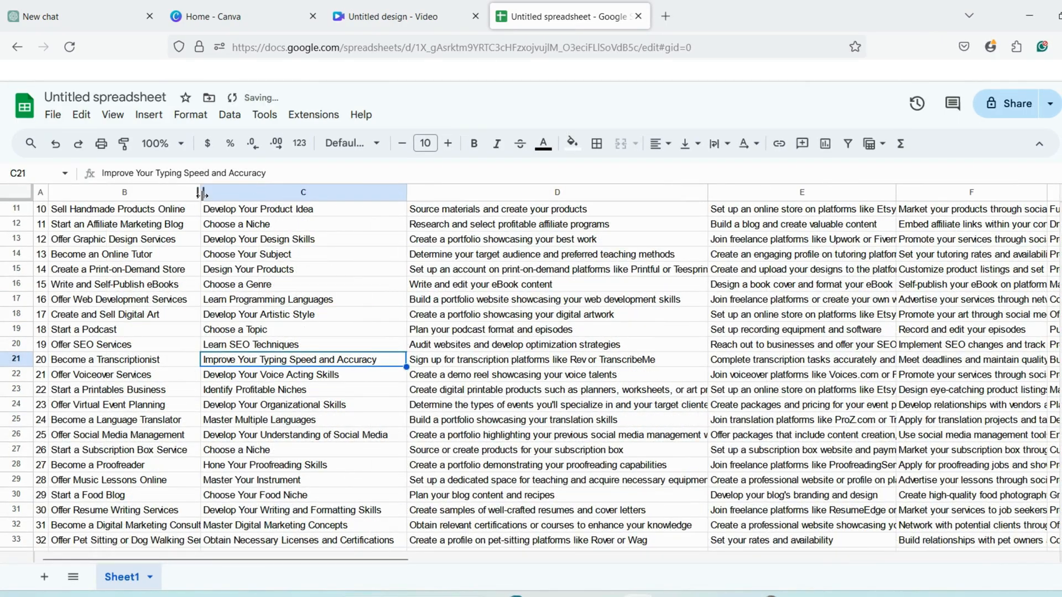
left_click_drag(201, 193, 240, 193)
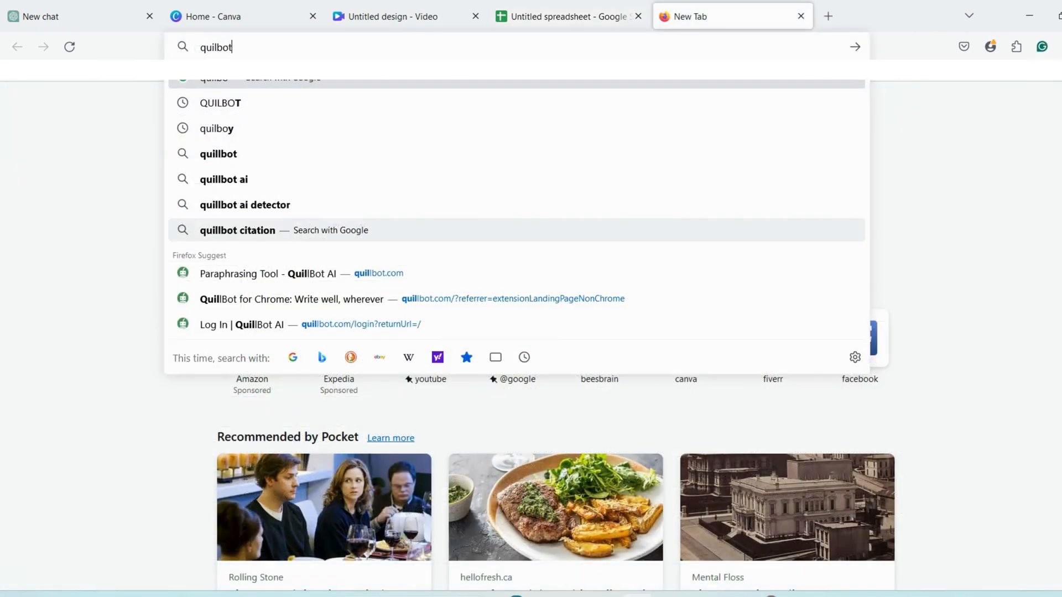
- Copy the Step 2 text in cell D9 of the spreadsheet and open QuillBot from a web search for "quilbot"
key("Return")
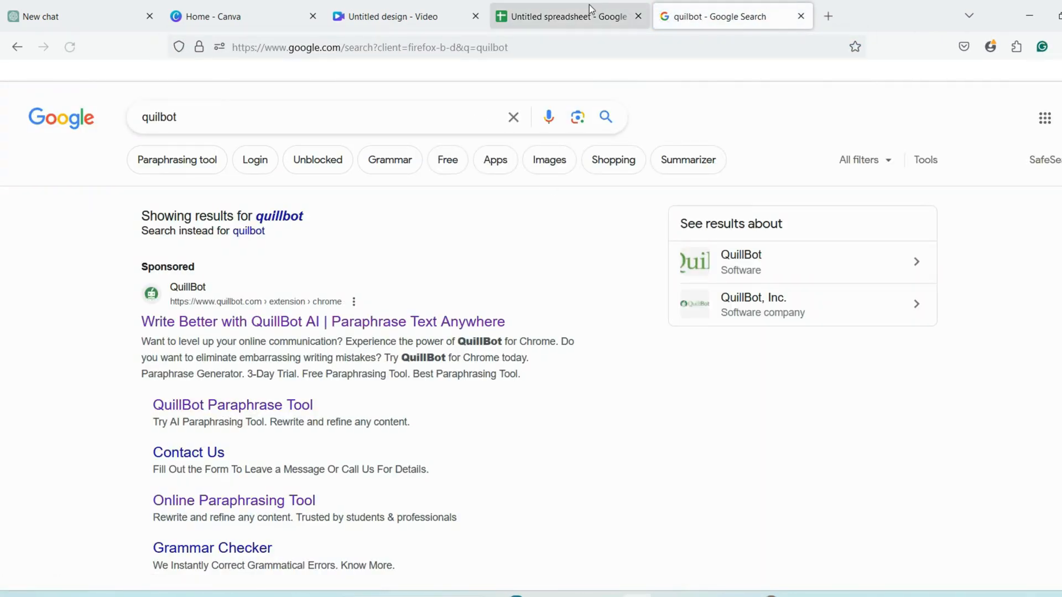
left_click(588, 13)
left_click(685, 424)
left_click(671, 334)
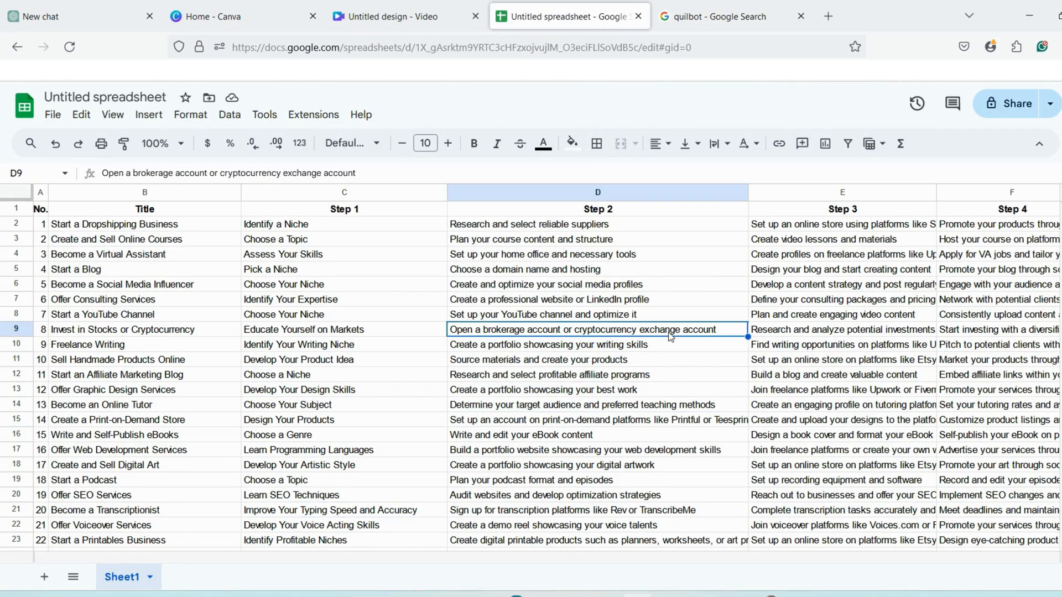
left_click(705, 13)
left_click(281, 321)
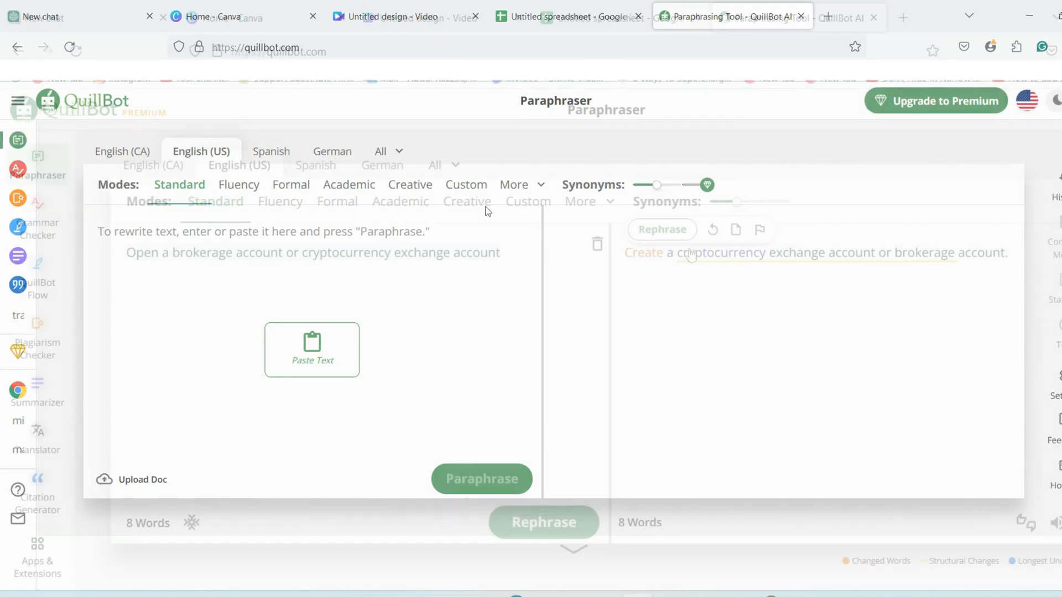
- Rephrase the sentence with the Shorten option, choose "Register for a bitcoin exchange or brokerage." and copy it
left_click(674, 238)
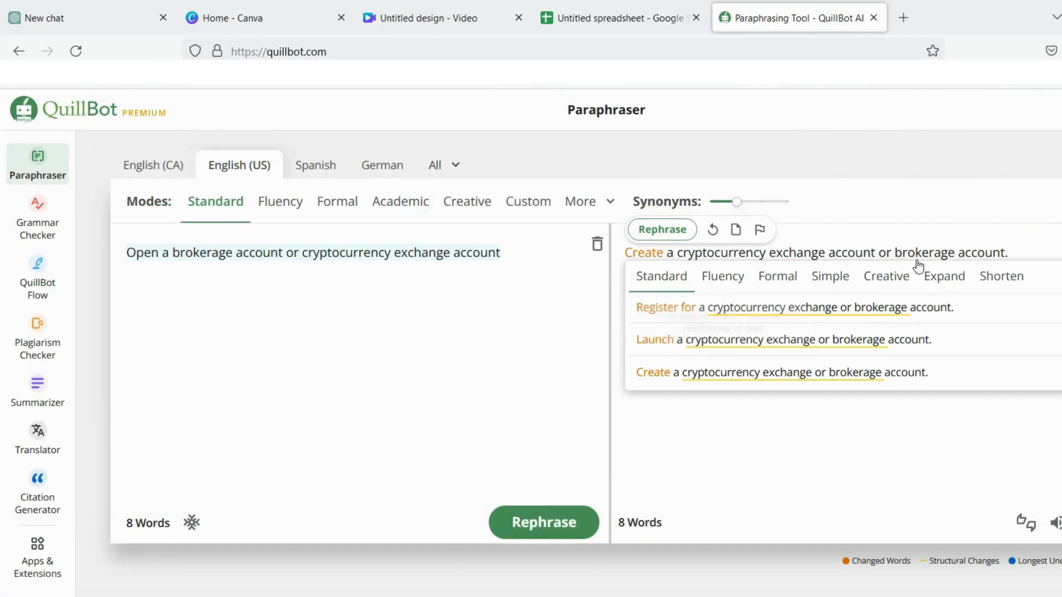
left_click(987, 275)
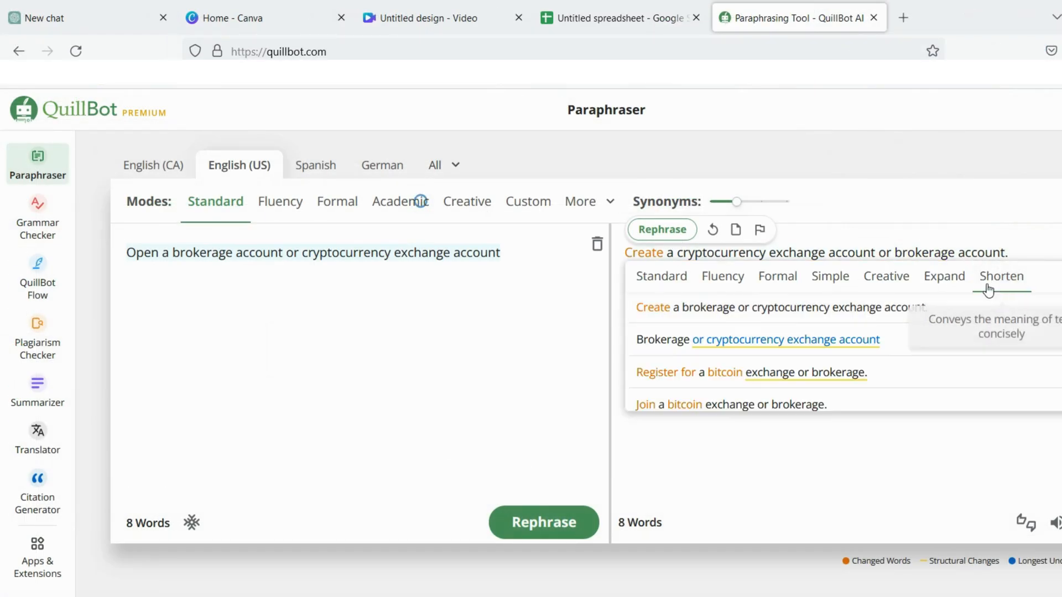
left_click(674, 242)
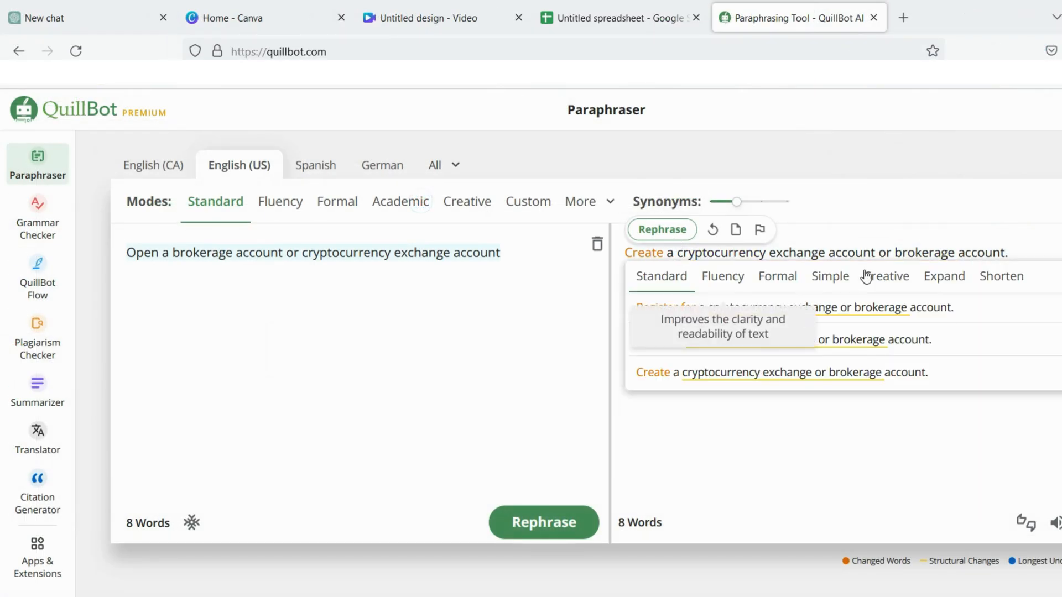
left_click(1002, 275)
left_click(747, 377)
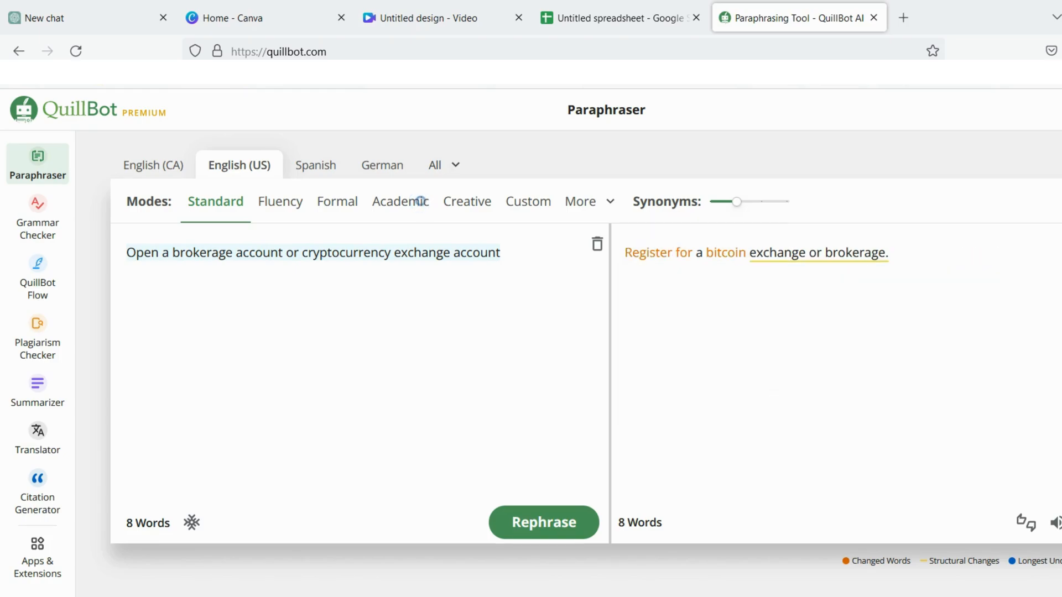
key("ctrl+c")
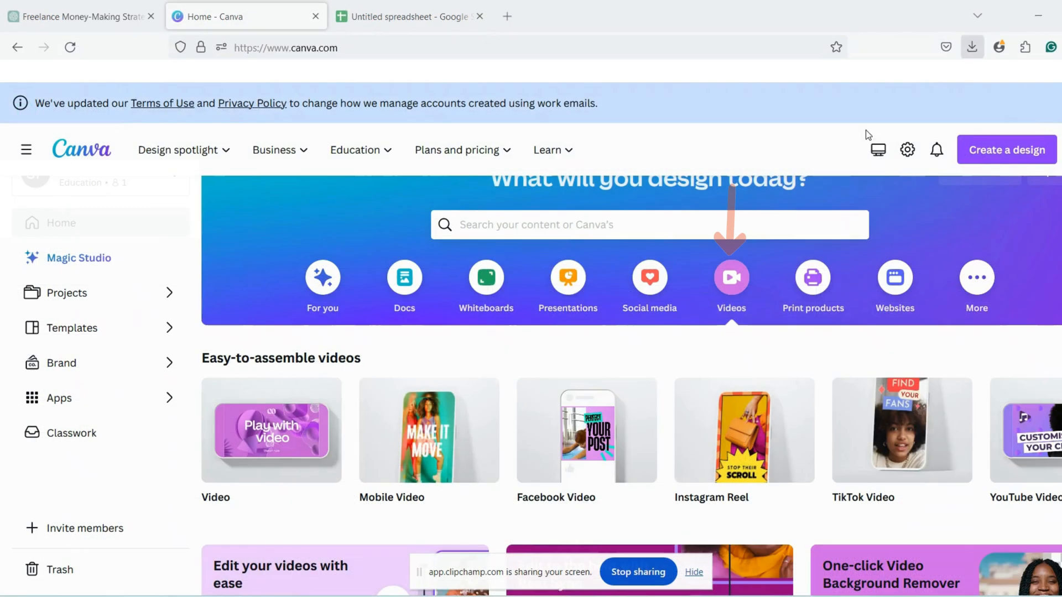
- Switch to Canva, create a blank 1080 × 1920 px Mobile Video design and search its templates for "money"
mouse_move(420, 440)
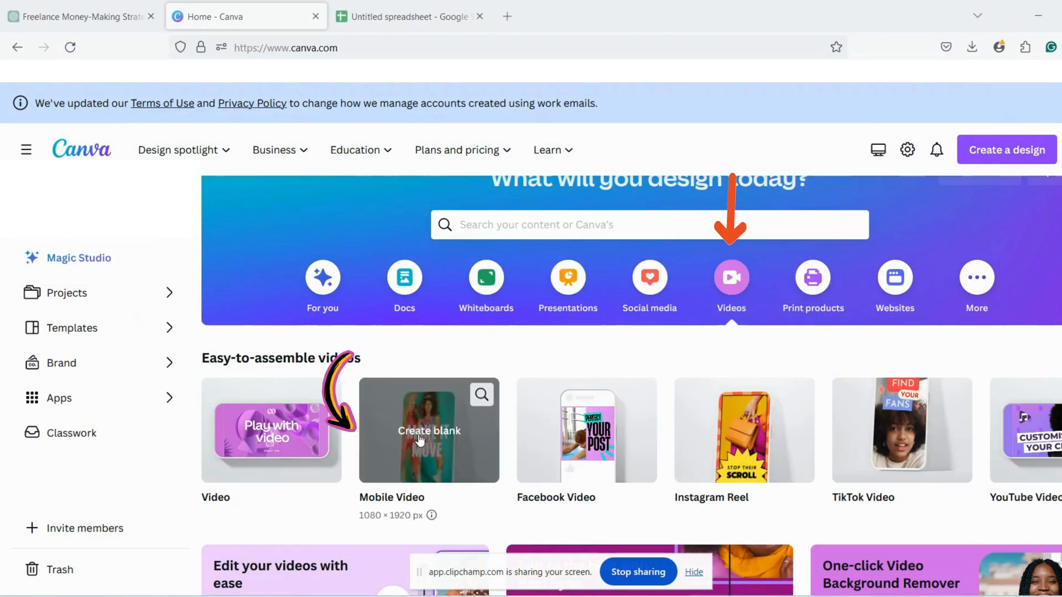
left_click(382, 451)
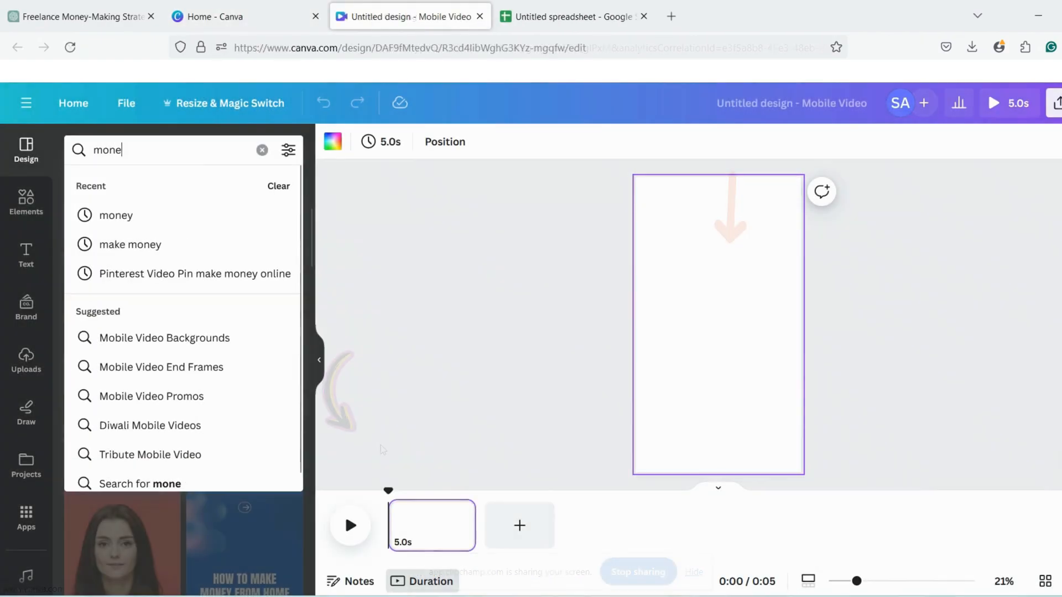
type("y")
key("Return")
scroll(227, 393, "down", 1)
scroll(227, 394, "down", 10)
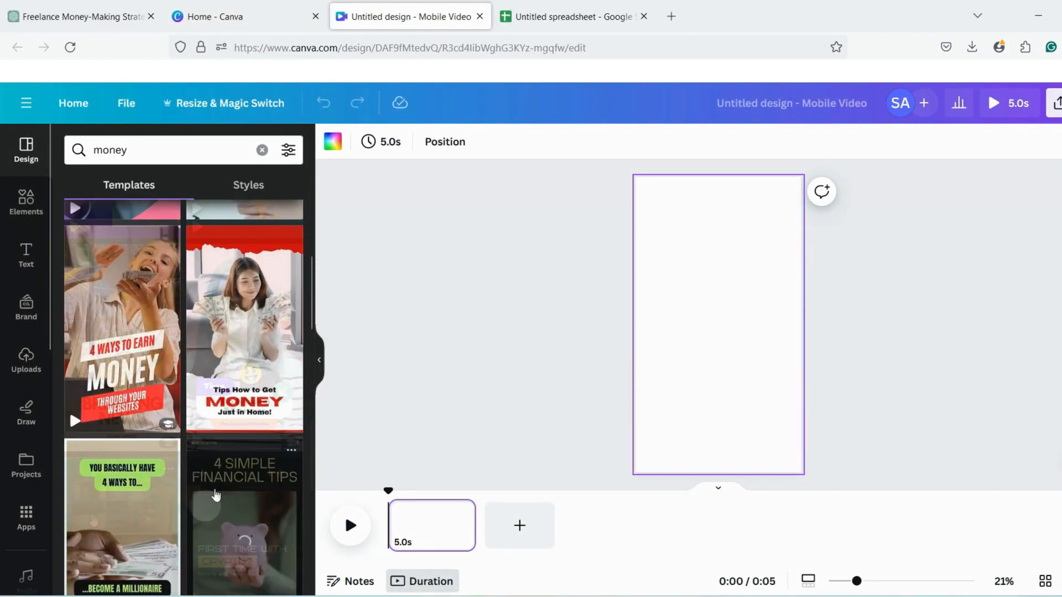
- Apply all 6 pages of the "Colorful Fun Tips For Making Money on Social Media Mobile Video" template to the design
left_click(259, 362)
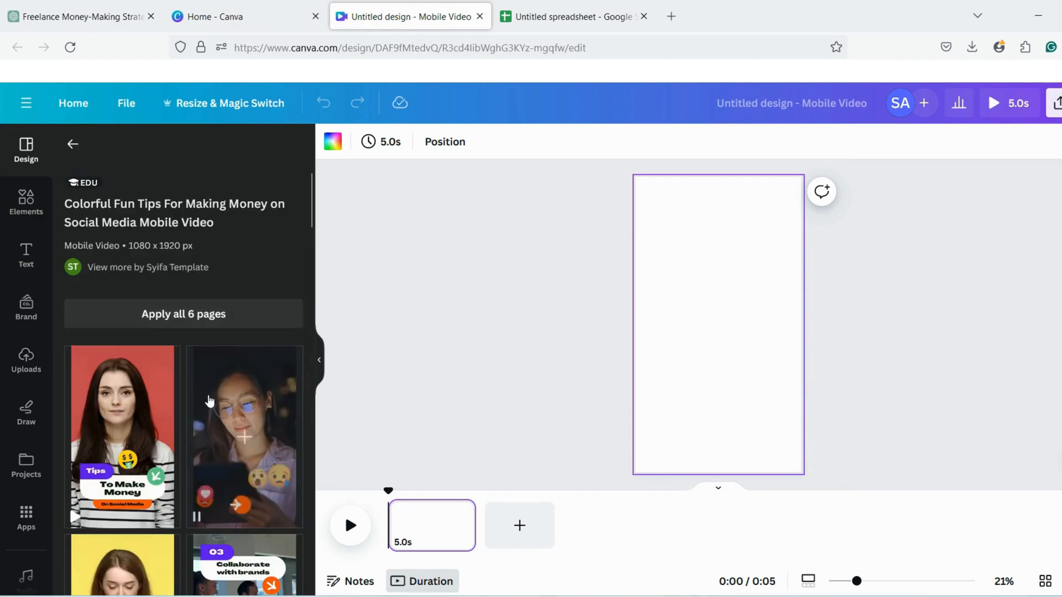
scroll(260, 365, "down", 3)
left_click(216, 242)
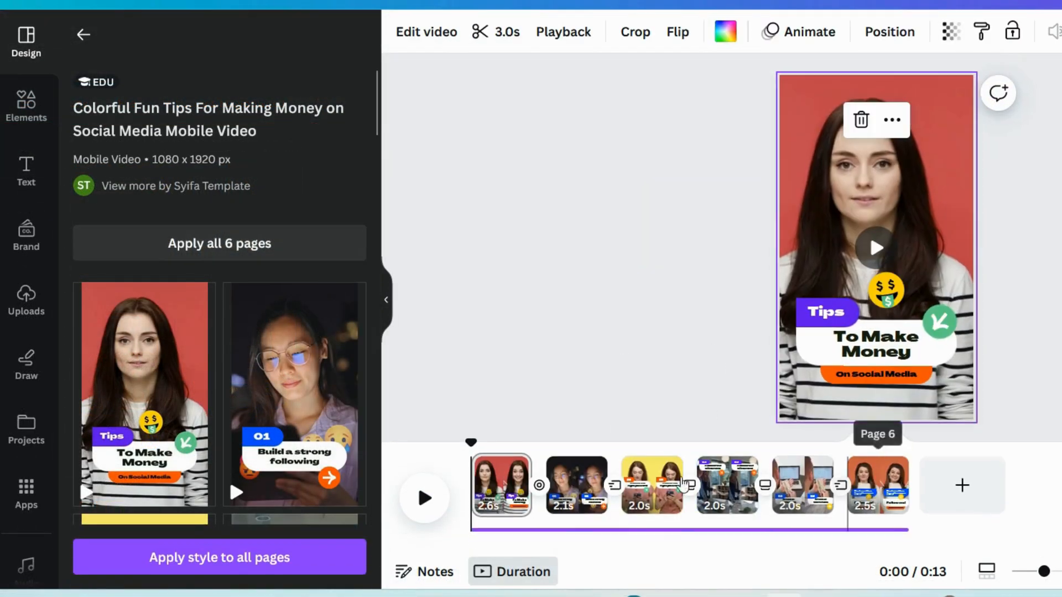
- Play the first page of the applied template to preview its video and text animations
left_click(425, 502)
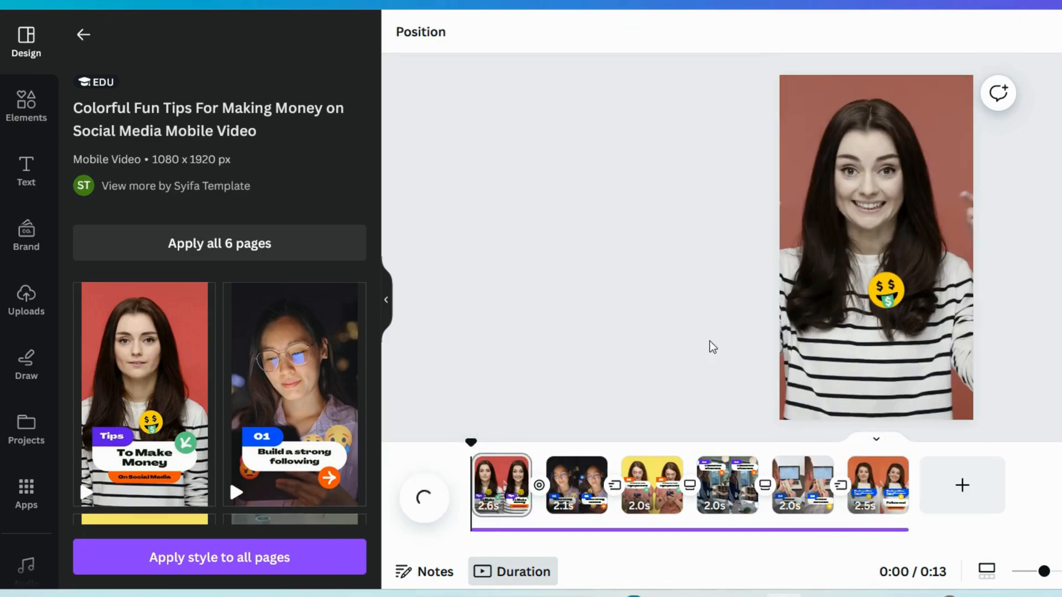
left_click(424, 498)
left_click(435, 498)
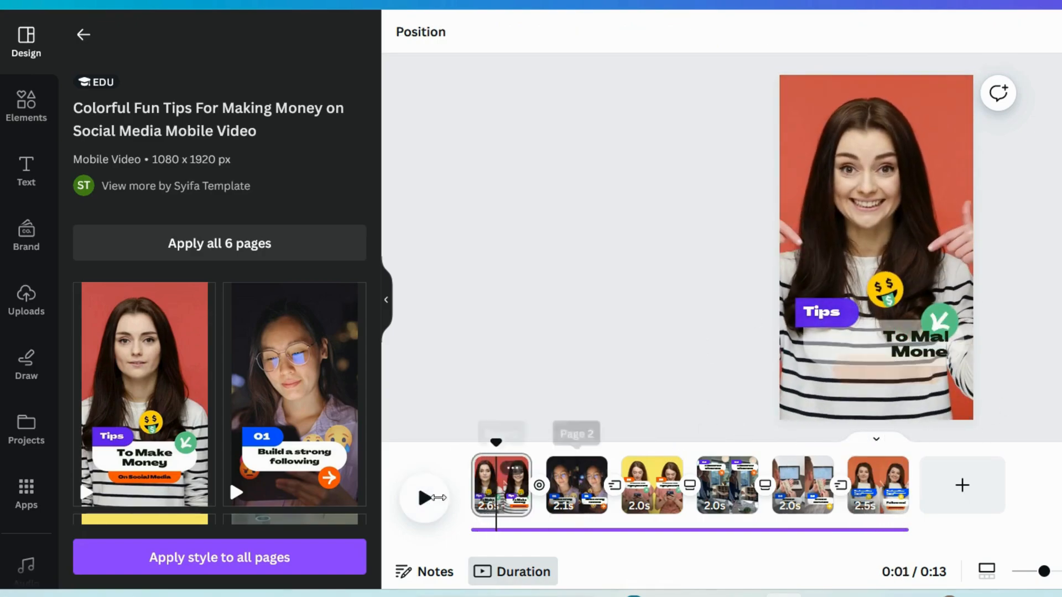
left_click(423, 499)
left_click(423, 499)
- Set the font of the "On Social Media" text to Intro Rust and change Agrandir Grand to it across the whole design
left_click(877, 351)
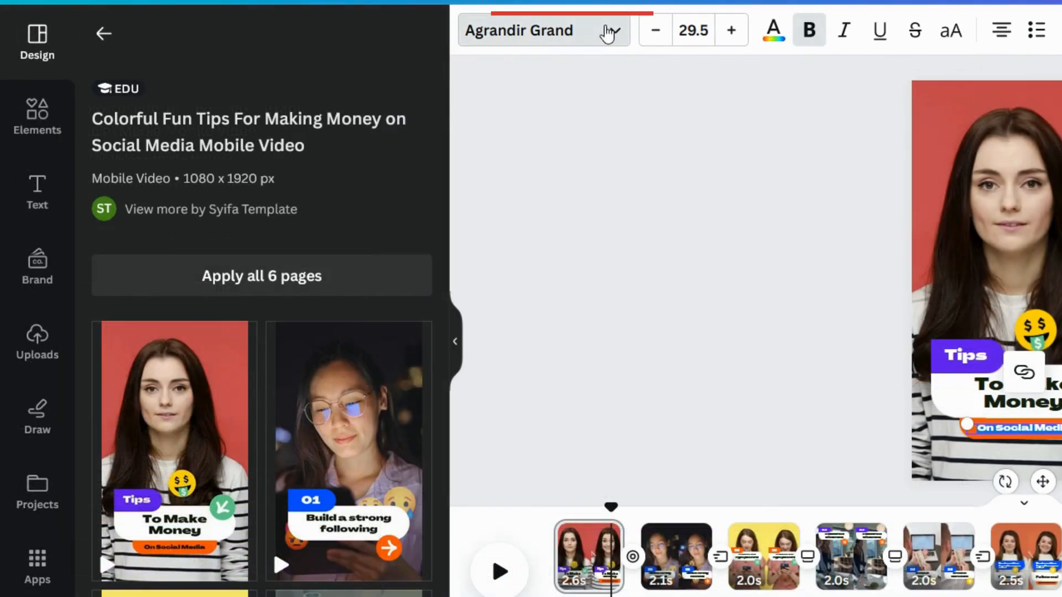
left_click(608, 31)
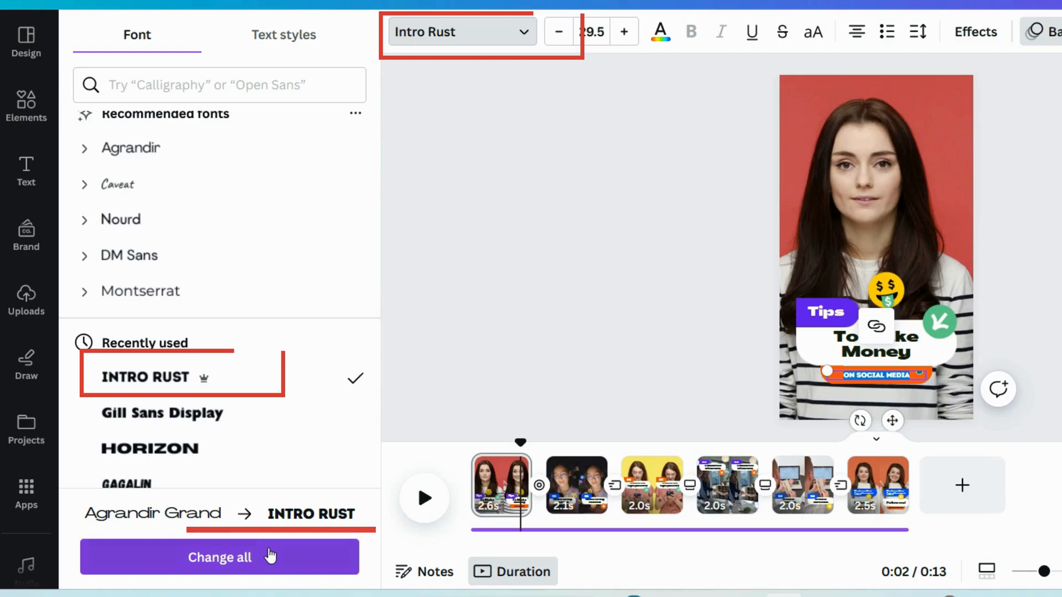
left_click(271, 557)
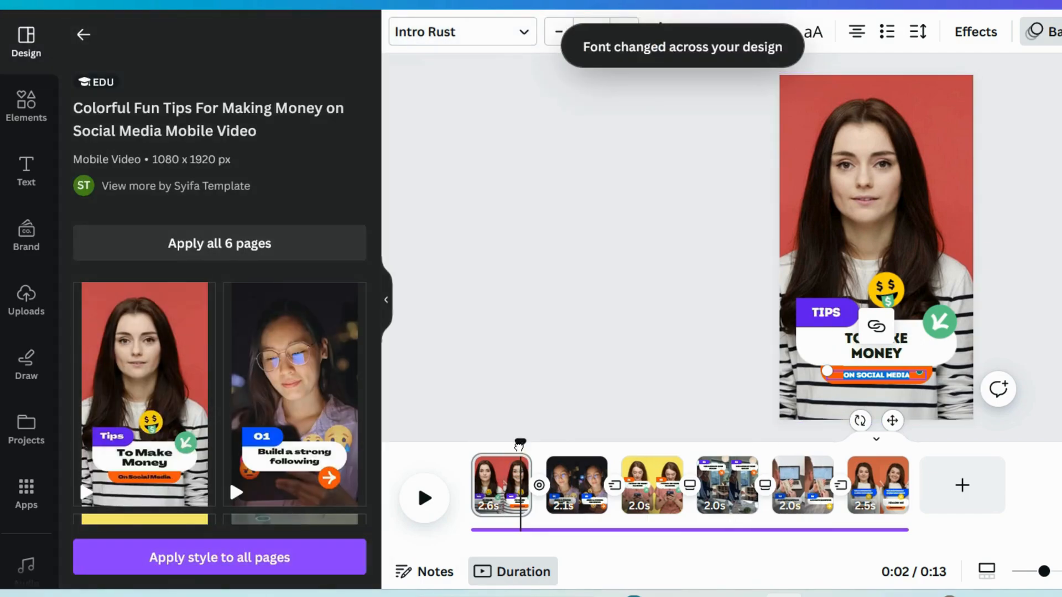
- On page 2, left-align the "Build a strong following" text and reduce its font size
left_click(424, 498)
left_click(577, 485)
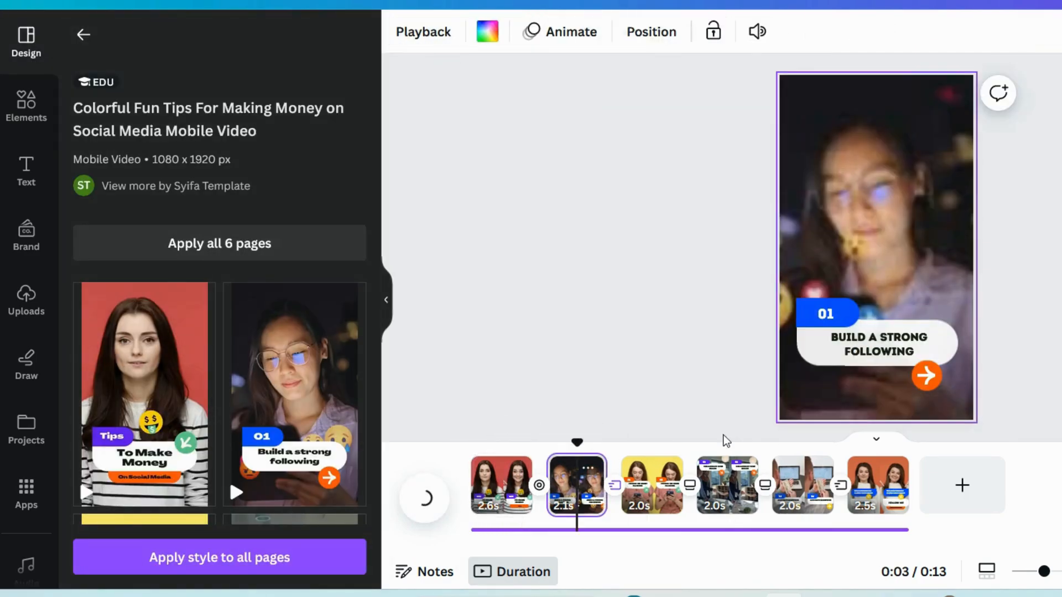
left_click(864, 340)
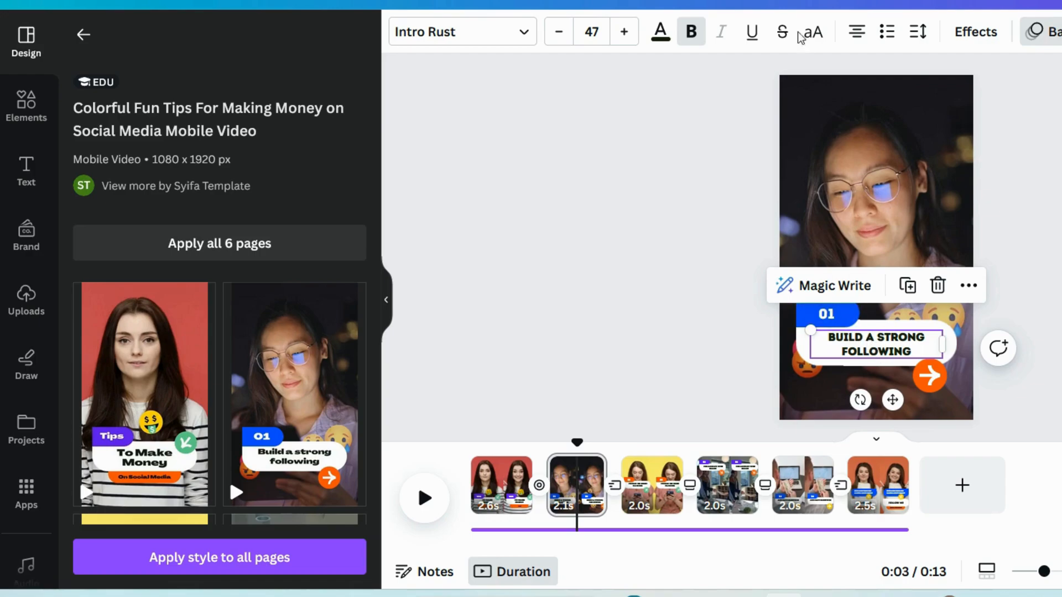
left_click(862, 35)
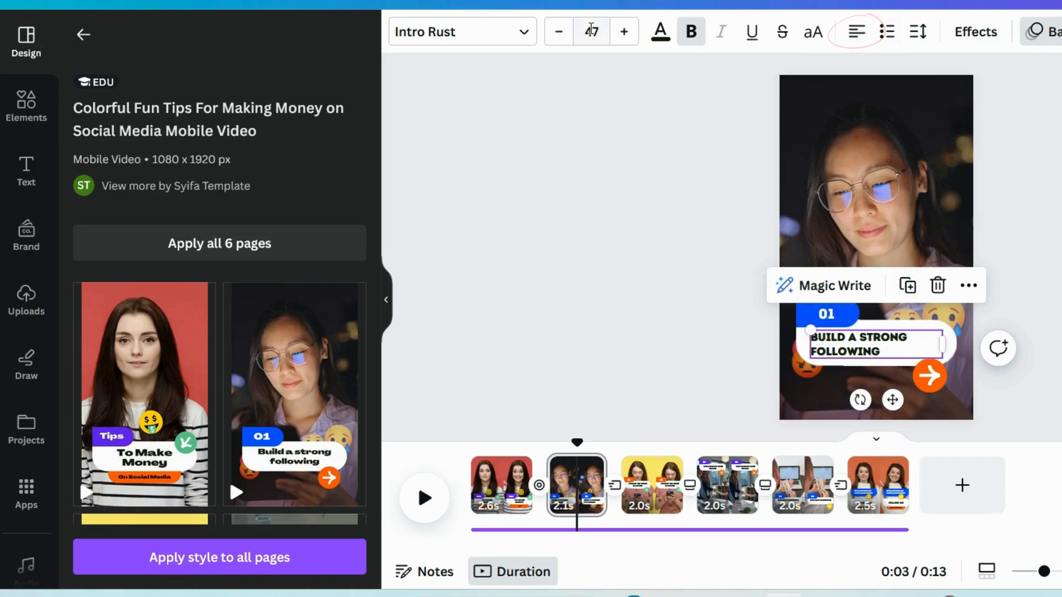
left_click(563, 35)
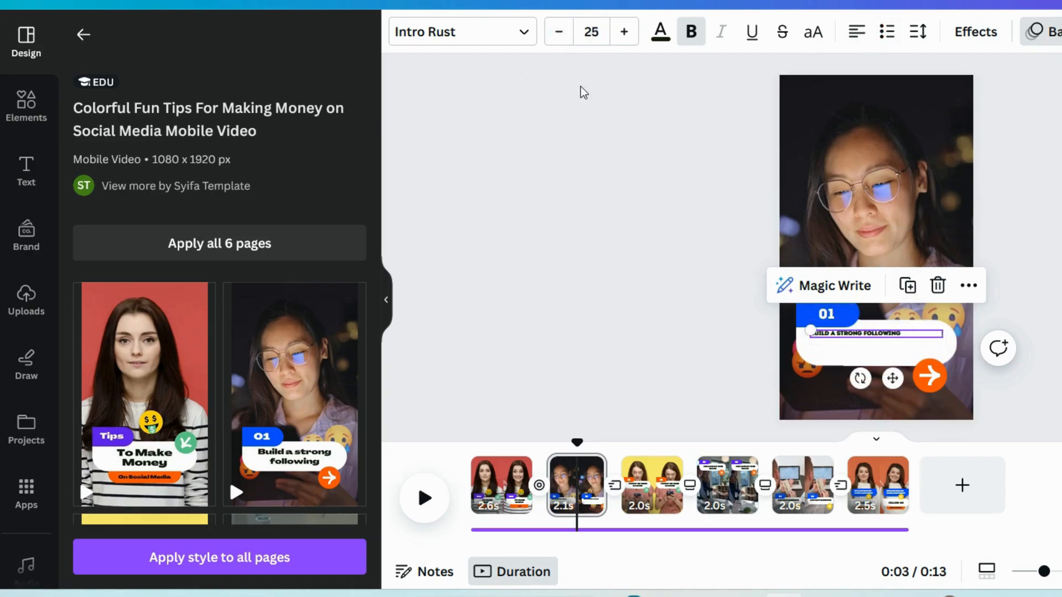
left_click(618, 34)
left_click(619, 34)
left_click(618, 34)
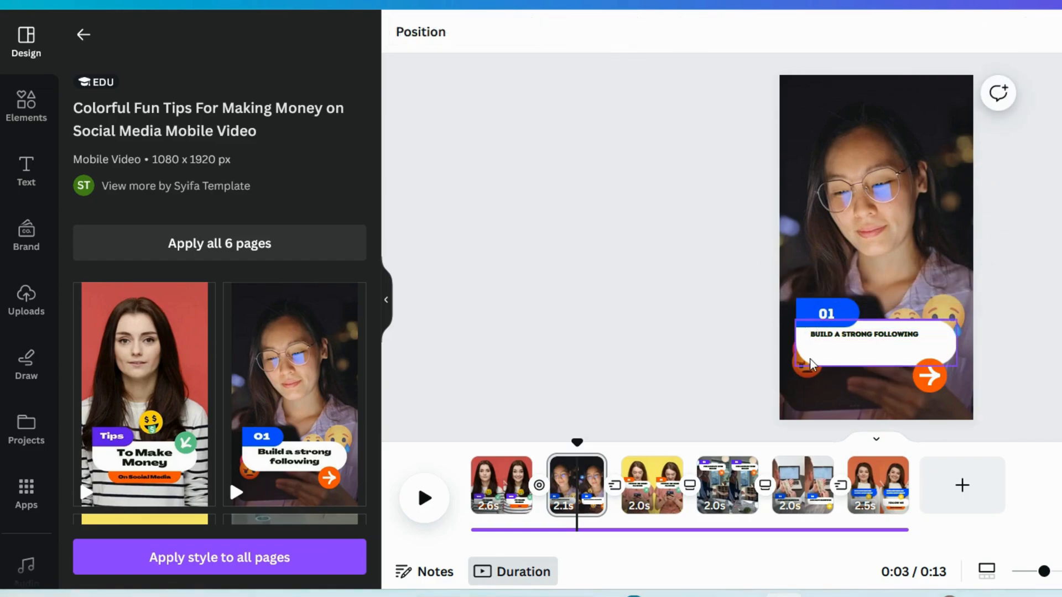
- Delete the white rounded box behind the "Build a strong following" text on page 2
left_click(811, 363)
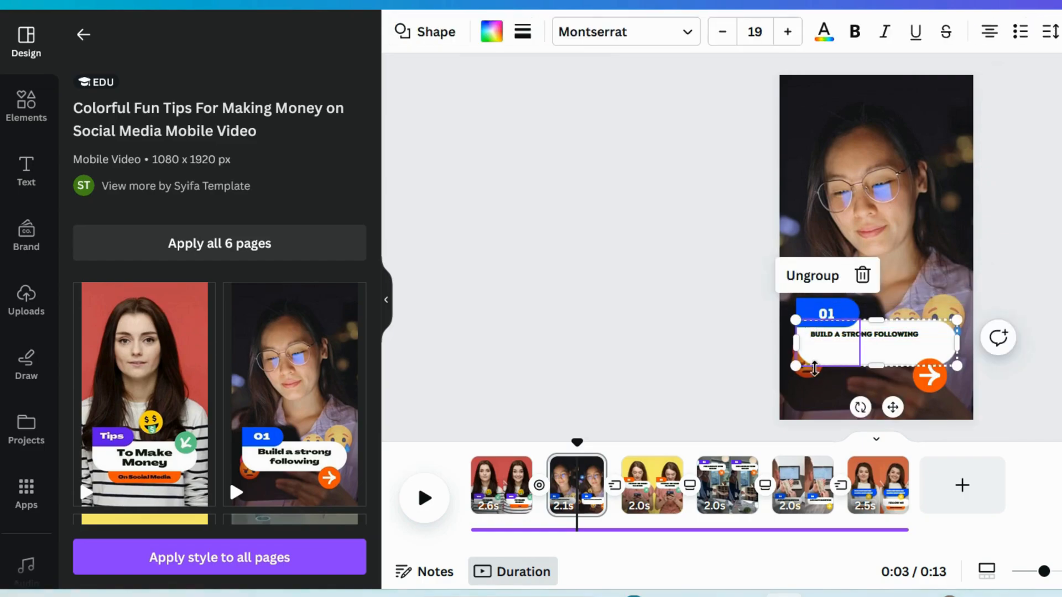
key("Escape")
left_click(952, 352)
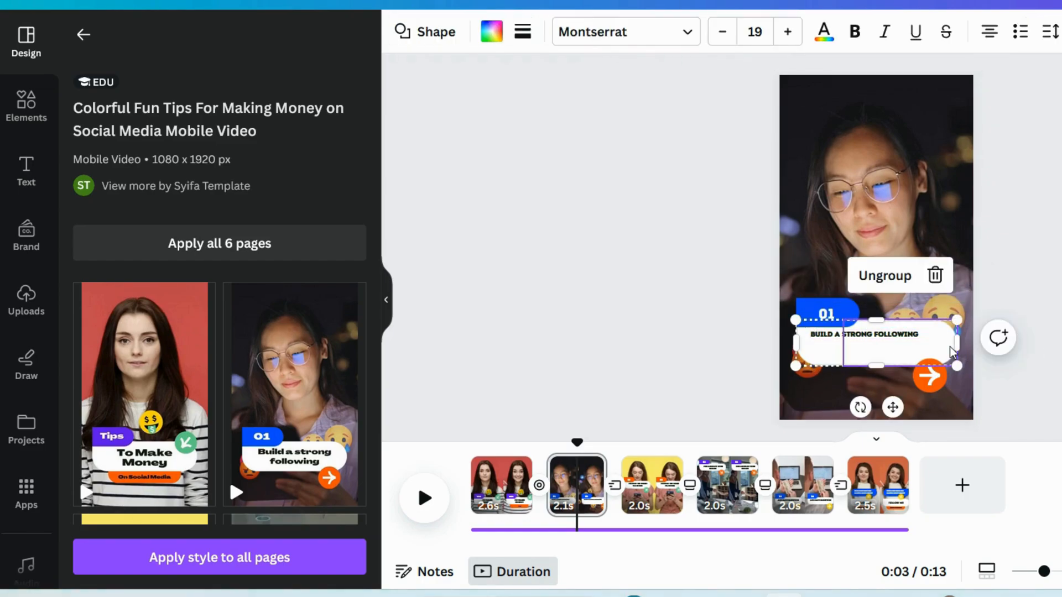
key("Delete")
key("Delete")
- Add a rectangle to page 2 and stretch it into a full-width band behind the "Build a strong following" text
key("r")
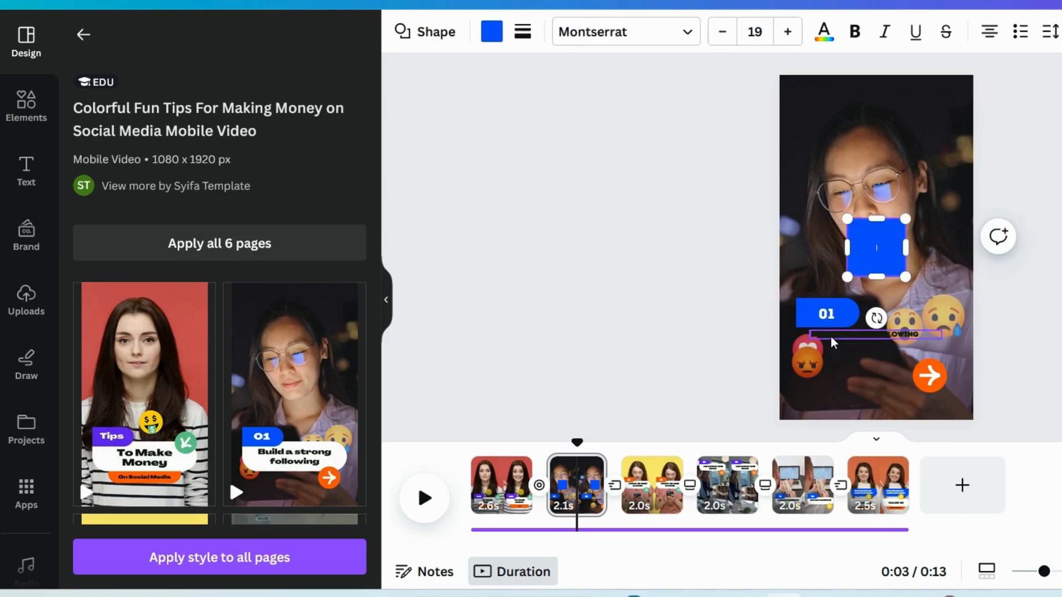
left_click_drag(876, 220, 822, 368)
key("ctrl+z")
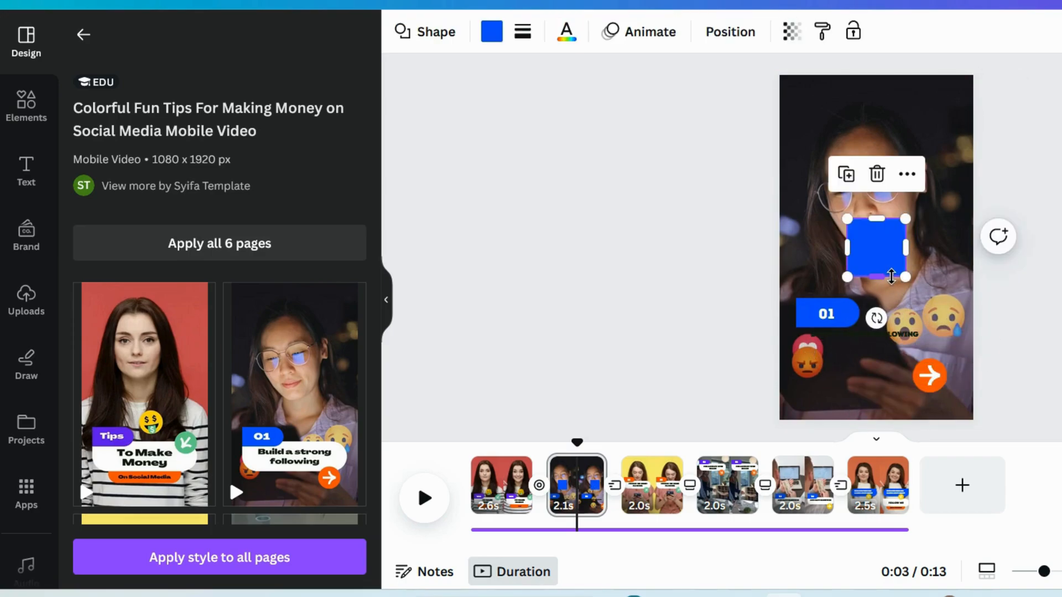
left_click_drag(867, 246, 994, 357)
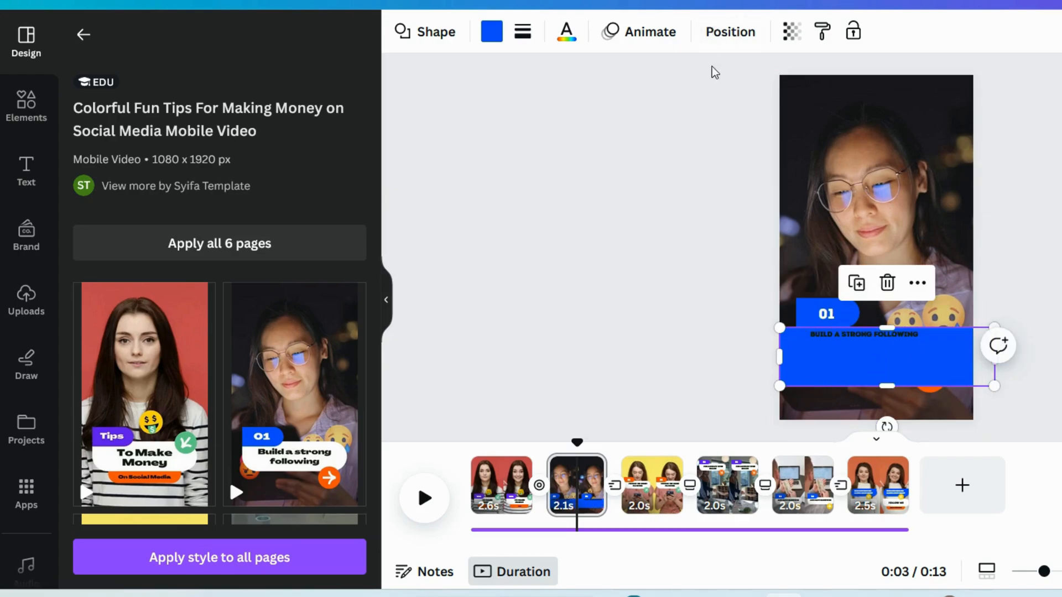
- Fill the page 2 rectangle with white and make it semi-transparent
left_click(494, 38)
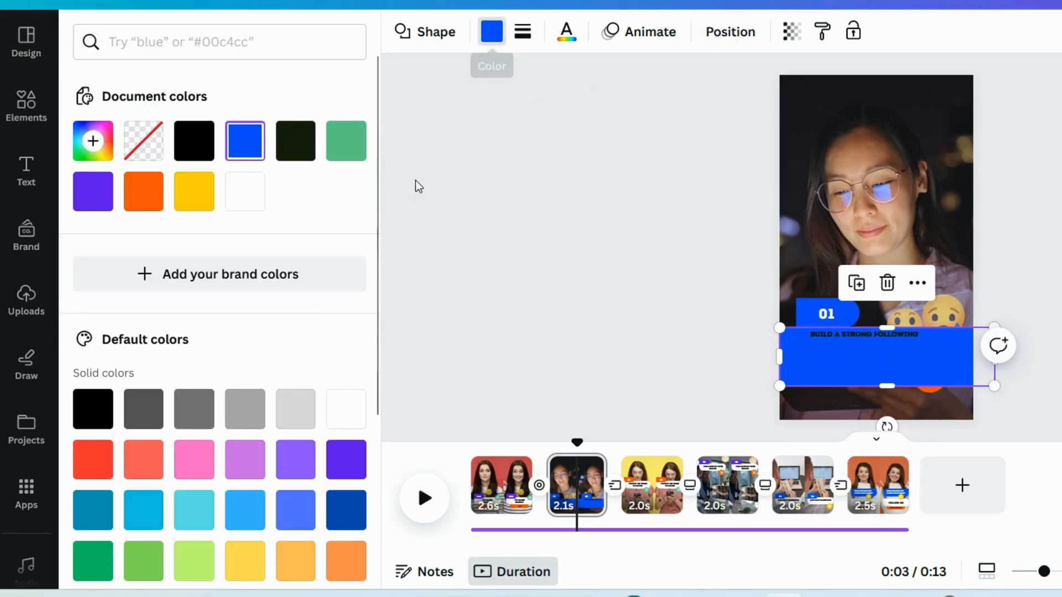
left_click(235, 191)
left_click(802, 39)
left_click_drag(789, 100, 713, 101)
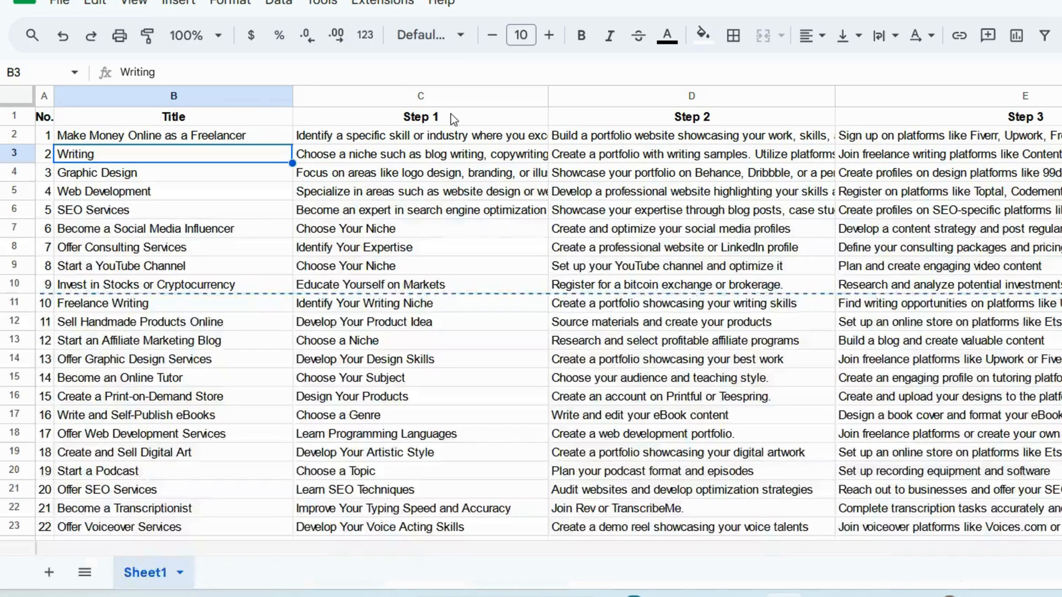
- Replace the page 2 text with the Step 1 text from cell C2, set its font size to 40 and widen it to the page edge
left_click(371, 140)
triple_click(371, 140)
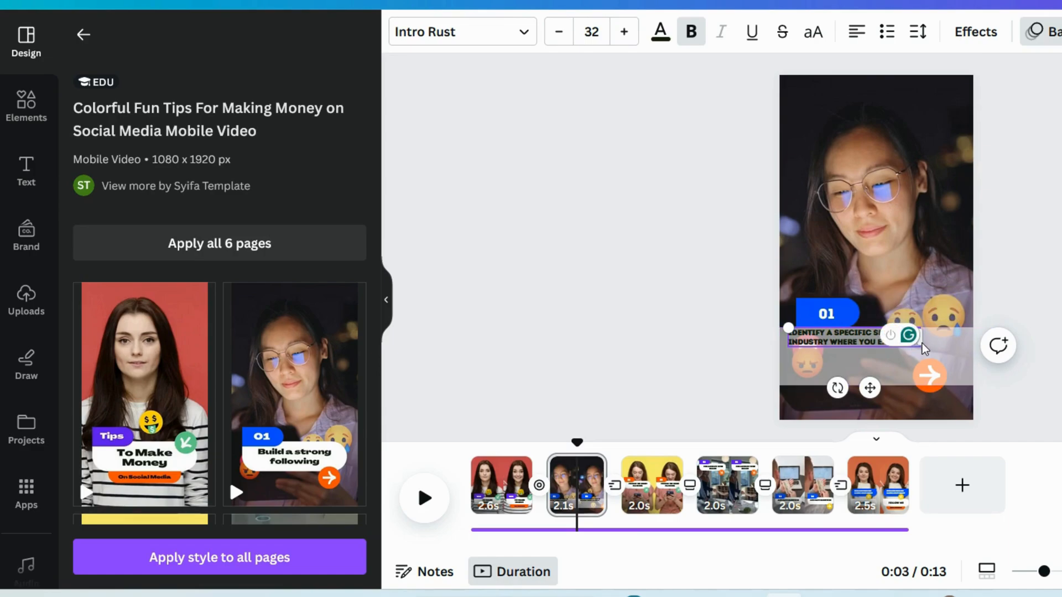
left_click(624, 31)
left_click(624, 31)
left_click(624, 32)
left_click(624, 32)
left_click(624, 31)
left_click(624, 32)
left_click(624, 32)
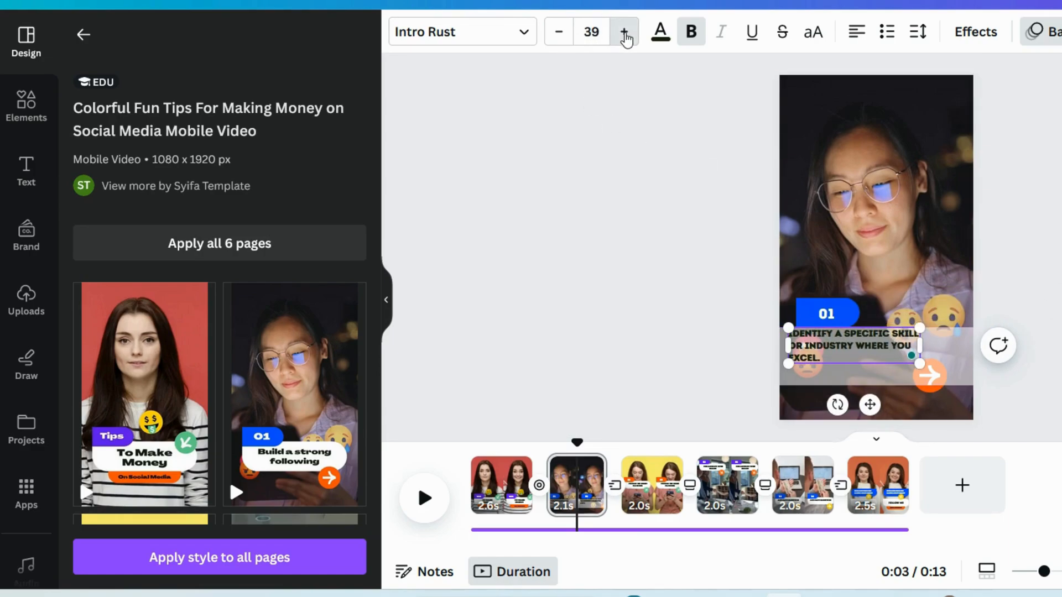
left_click(624, 31)
left_click_drag(920, 346, 974, 344)
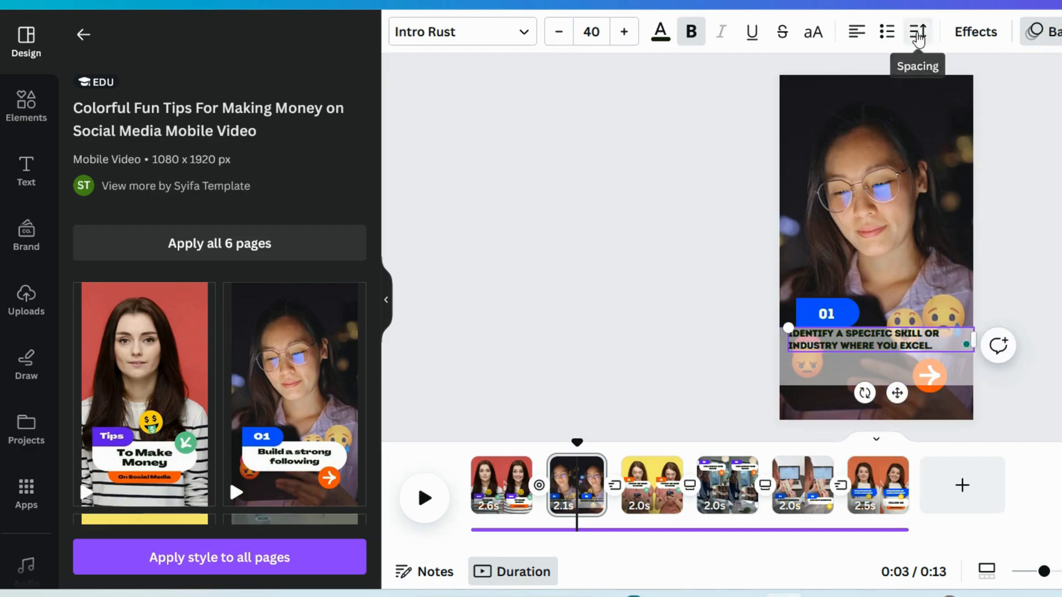
- Slightly increase the letter and line spacing of the page 2 text
left_click(918, 31)
left_click(1008, 158)
left_click(966, 103)
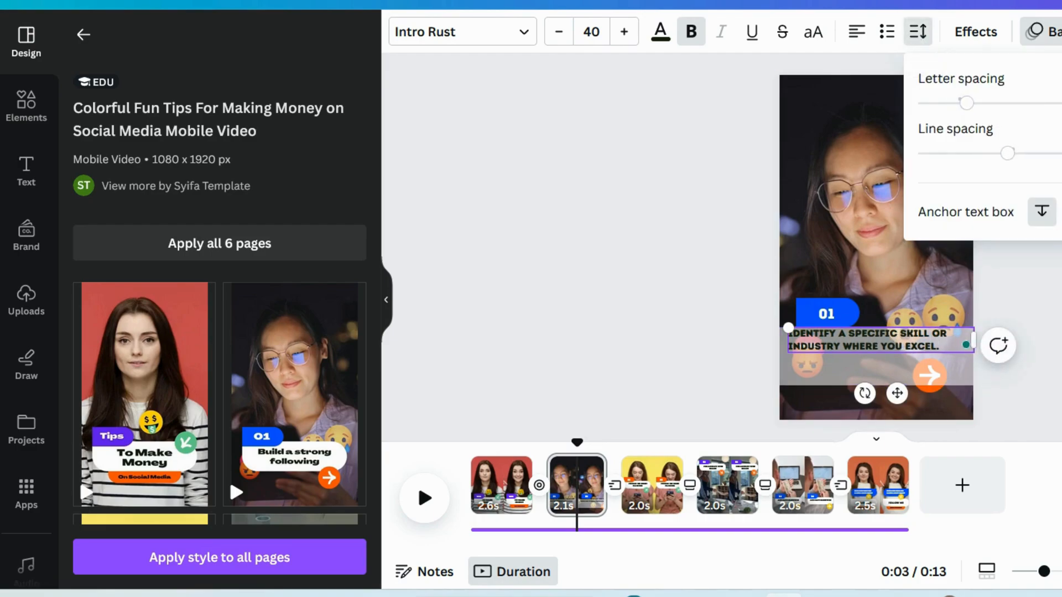
left_click(897, 393)
- Copy the Step 2 text from cell D2, and left-align page 3's "Choose the right platform" text at font size 35
left_click(668, 486)
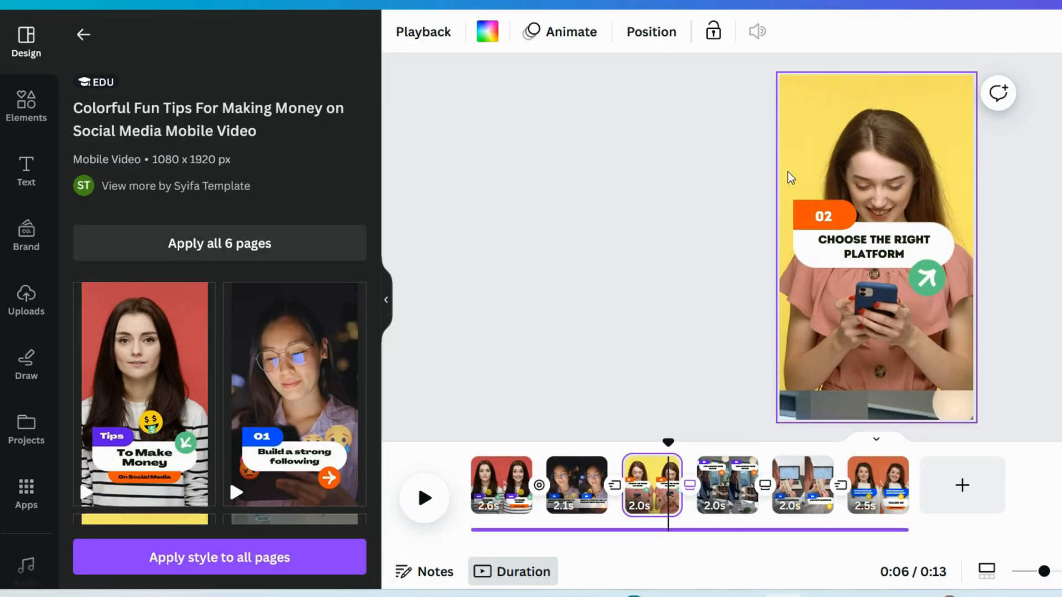
left_click(854, 248)
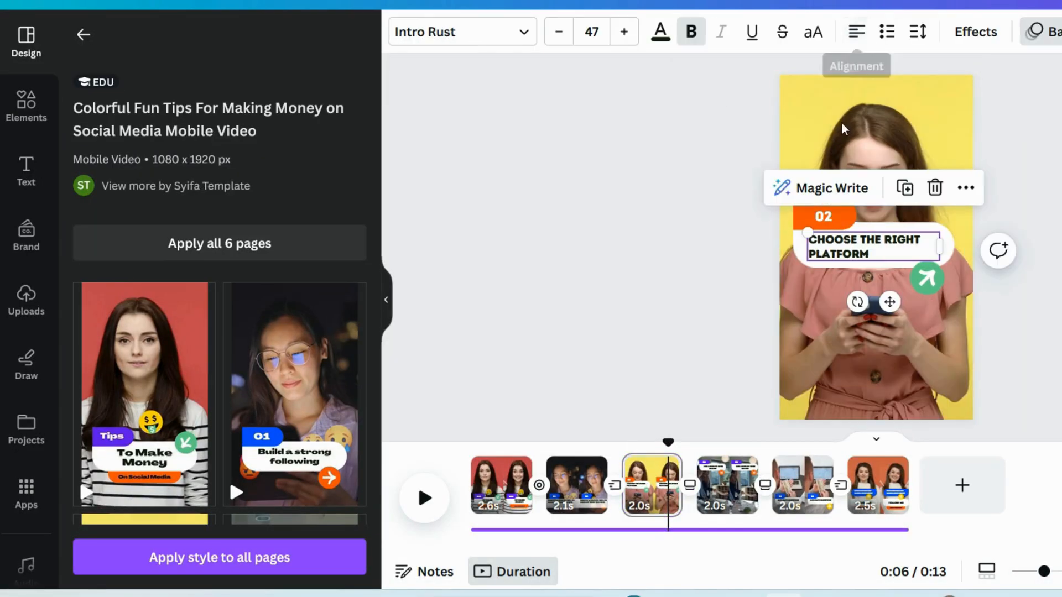
left_click(559, 32)
left_click(559, 32)
left_click(559, 32)
left_click(559, 32)
left_click(559, 32)
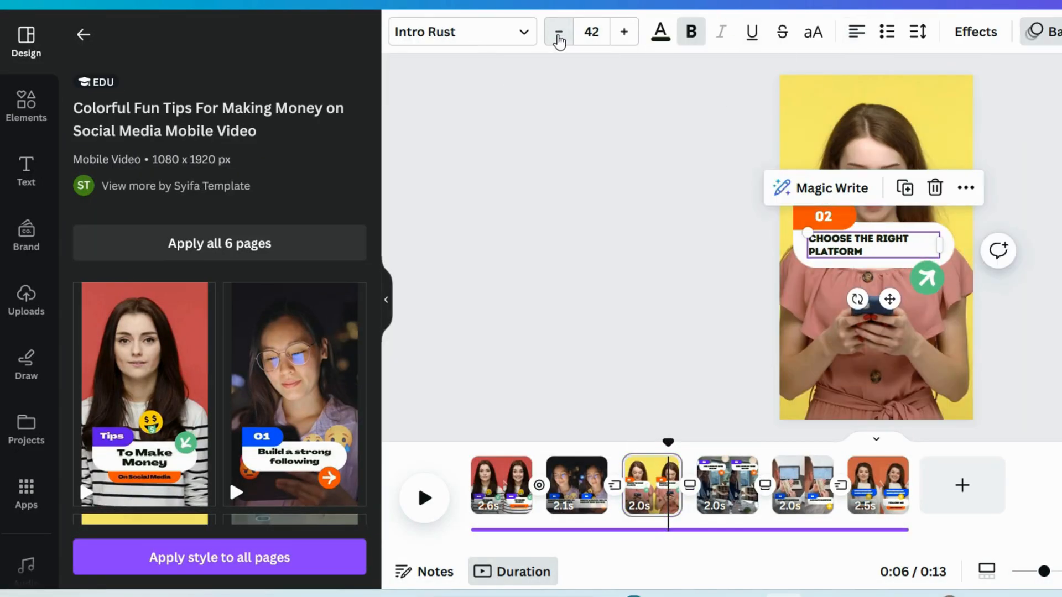
left_click(559, 33)
left_click(559, 32)
left_click(559, 32)
left_click(558, 39)
left_click(559, 38)
left_click(559, 38)
left_click(559, 39)
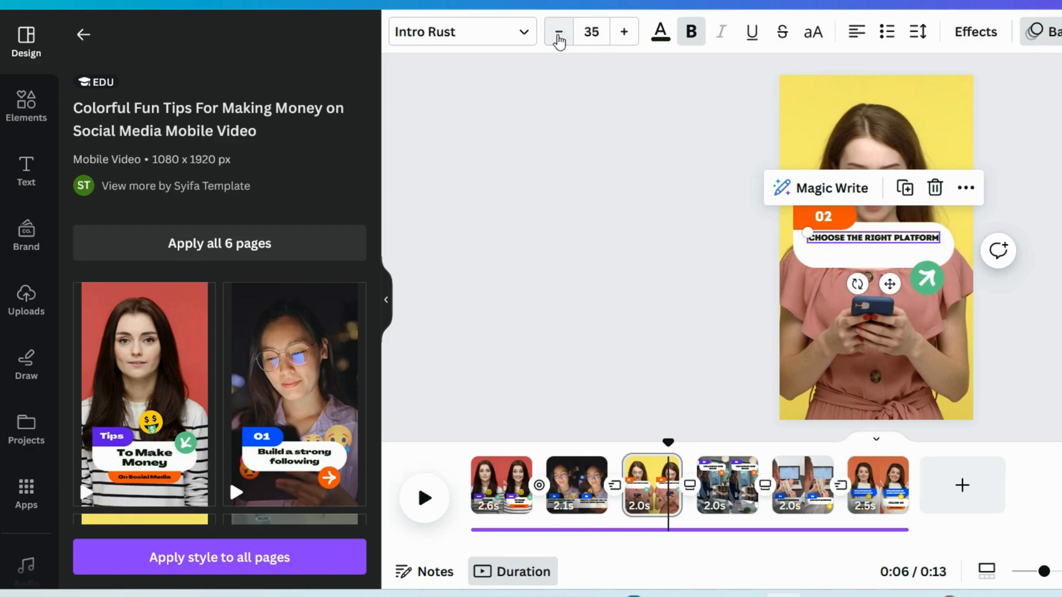
- Enlarge the white box on page 3 and replace its text with the copied Step 2 text, widening the text to the page edge
left_click_drag(955, 246, 1006, 247)
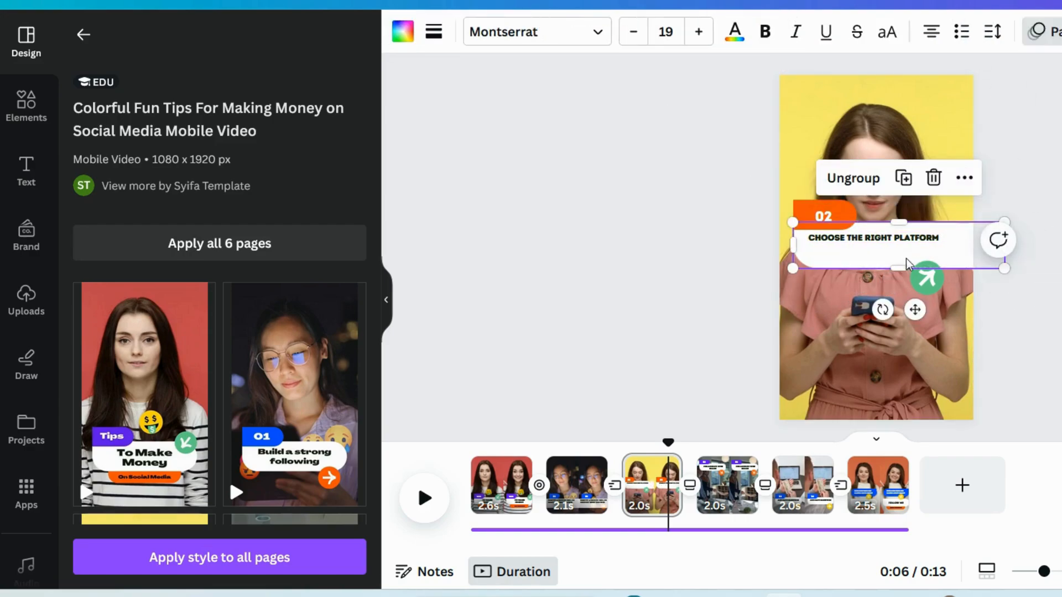
mouse_move(900, 269)
left_mouse_down()
mouse_move(900, 302)
mouse_move(902, 281)
left_mouse_up()
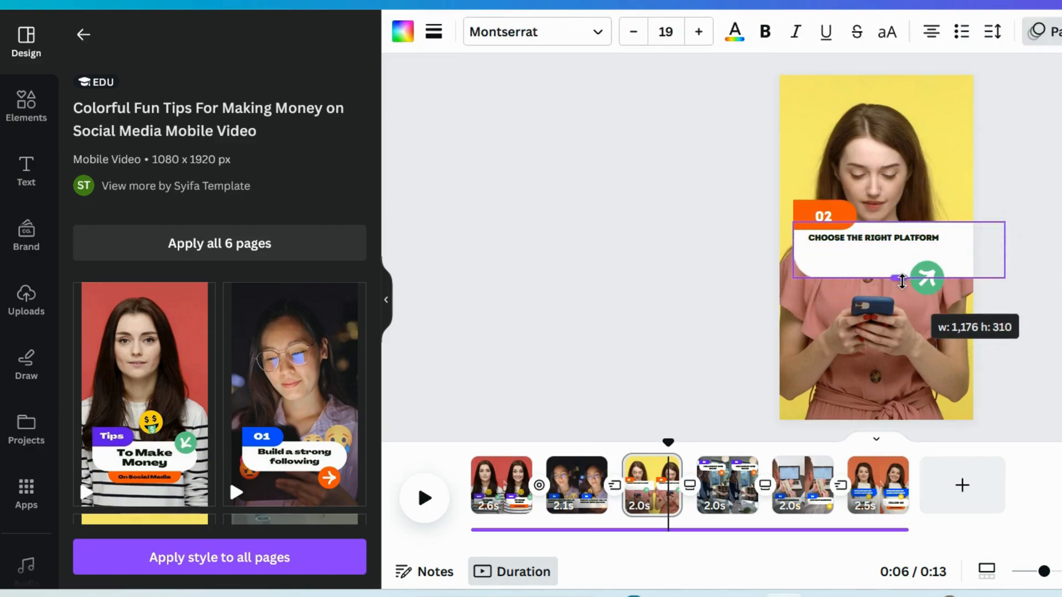
double_click(888, 240)
type("BUILD A PORTFOLIO WEBSITE SHOWCASING YOUR WORK, SKILLS, AND EXPERIENCE. USE SOCIAL MEDIA TO PROMOTE YOUR SERVICES.")
left_click_drag(941, 243, 975, 253)
- Extend the white box on page 3 below the text and delete the green arrow graphic
left_click(955, 228)
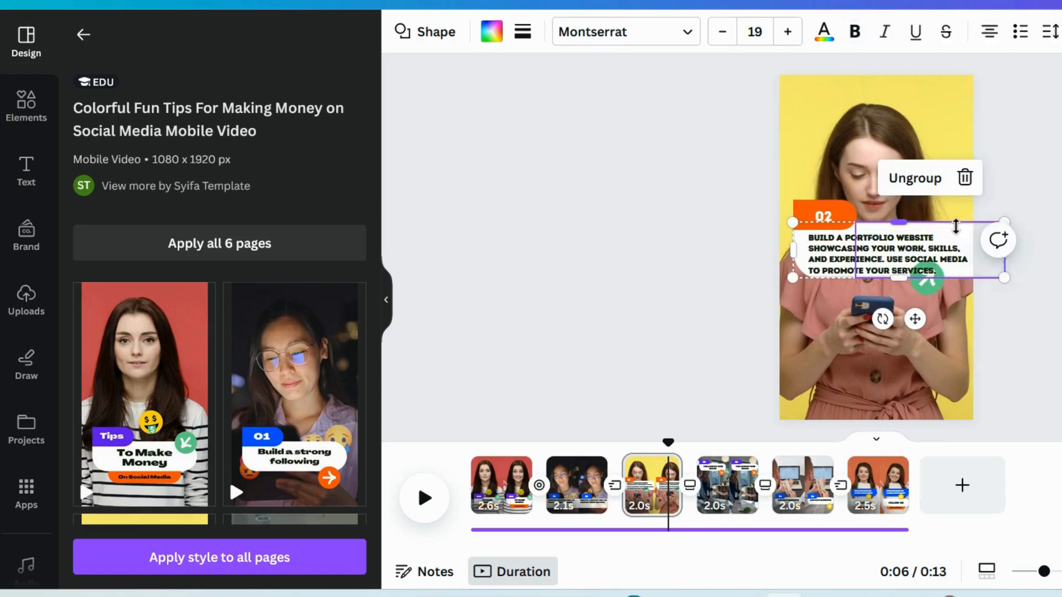
left_click_drag(902, 279, 912, 302)
left_click(1030, 318)
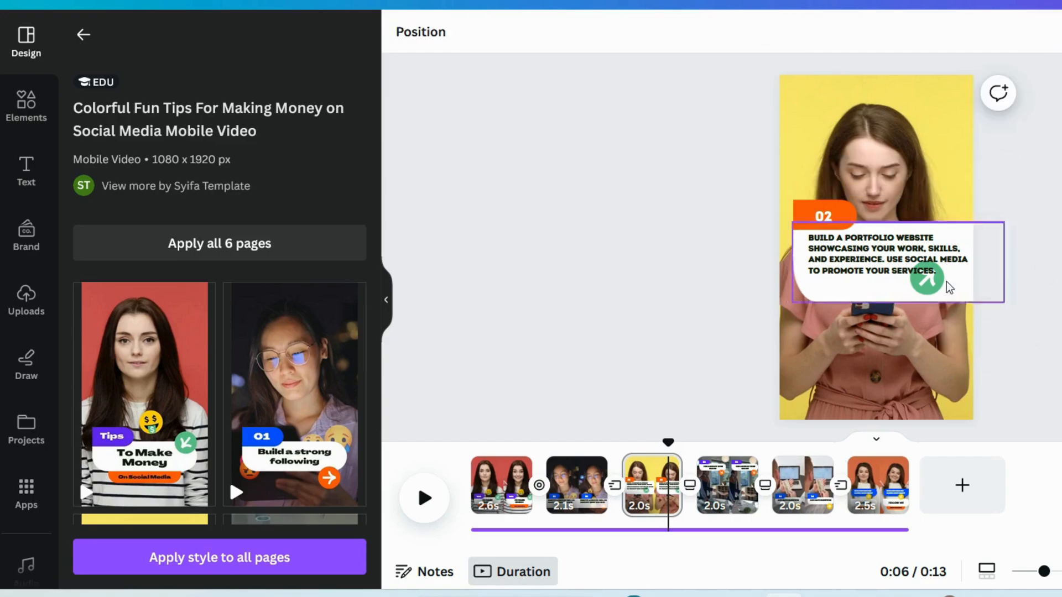
left_click(941, 281)
key("Delete")
- Increase the letter spacing and line spacing of the portfolio text on page 3
left_click(924, 271)
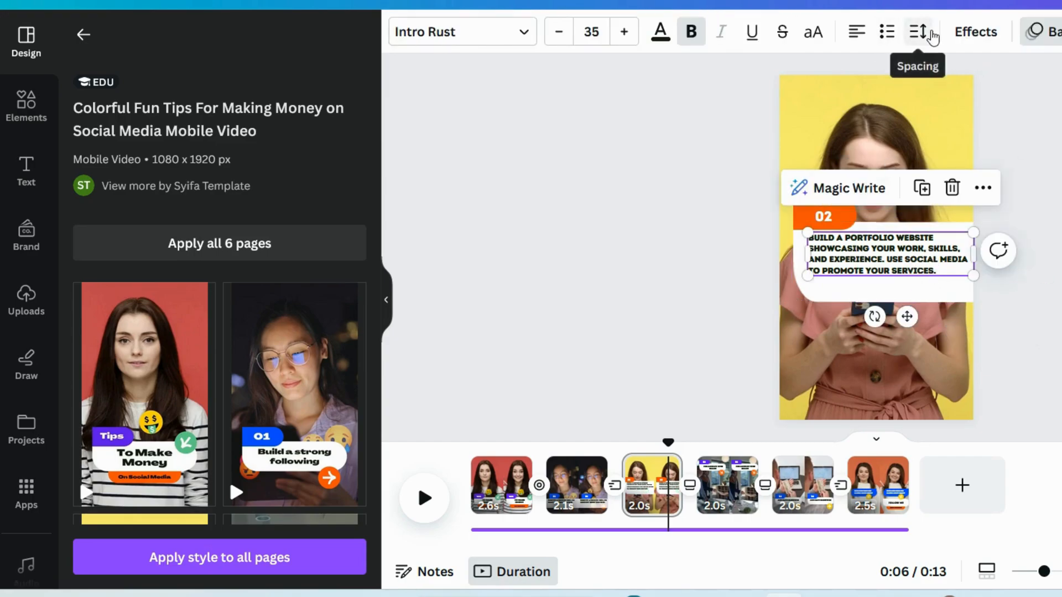
left_click(923, 32)
left_click_drag(963, 104, 972, 105)
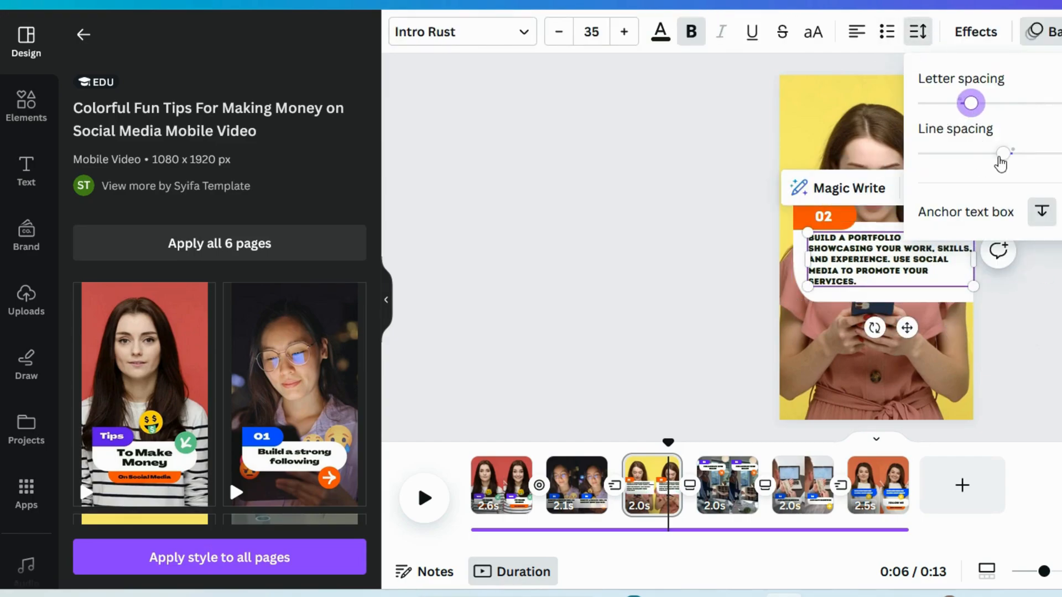
left_click_drag(1004, 161, 1023, 167)
left_click(1057, 356)
left_click(1056, 355)
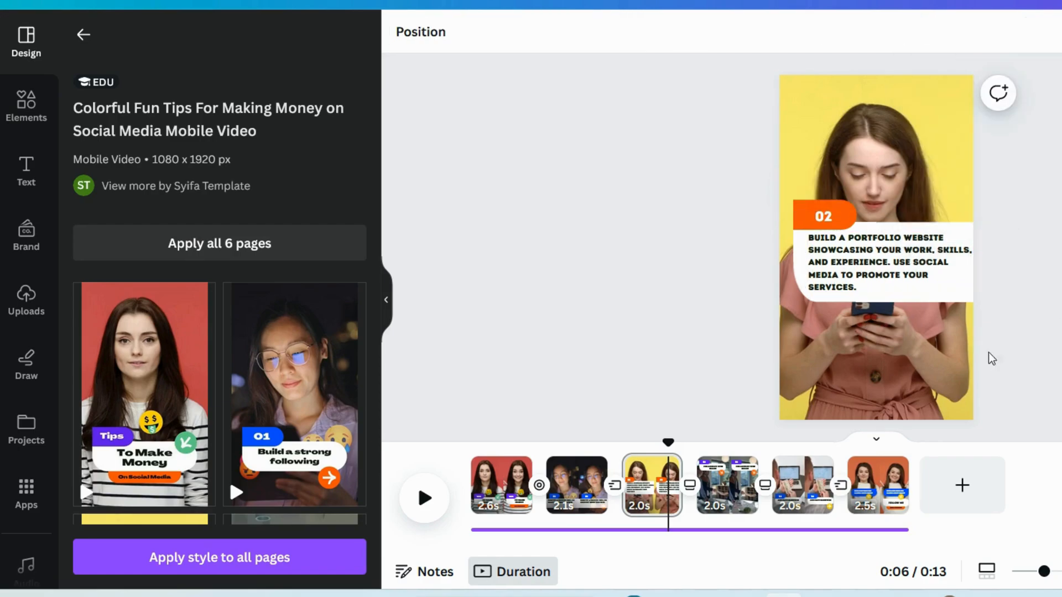
left_click(942, 283)
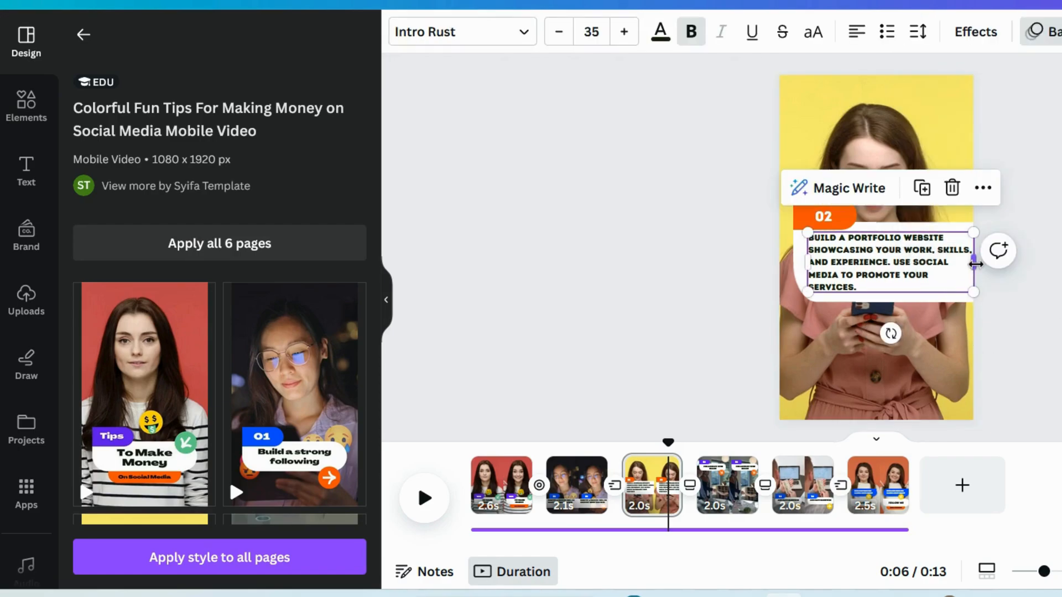
left_click_drag(973, 273, 974, 270)
left_click(1030, 327)
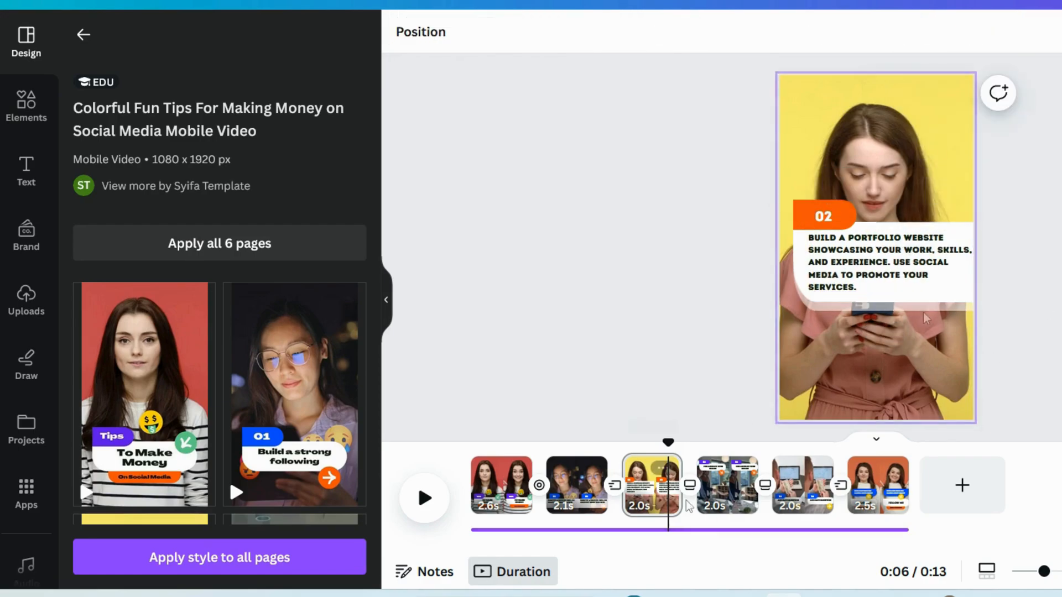
- Open page 4 of the video and copy the Step 3 text from cell E2 of the spreadsheet
left_click(735, 490)
key("ctrl+Tab")
left_click(958, 137)
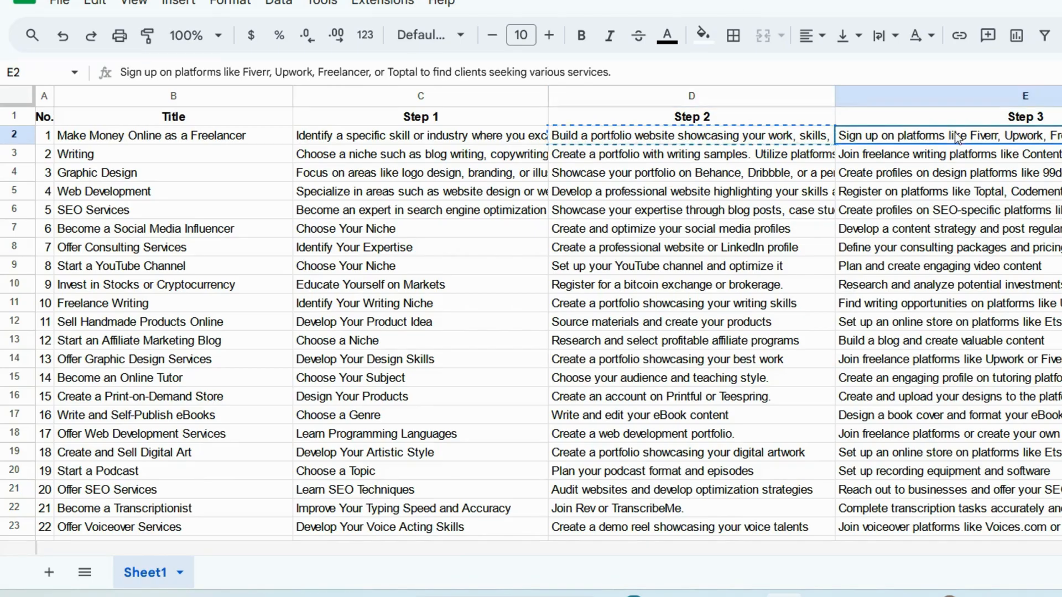
key("ctrl+shift+Tab")
- Left-align the "Collaborate with brands" text on page 4 and set its font size to 35
left_click(871, 159)
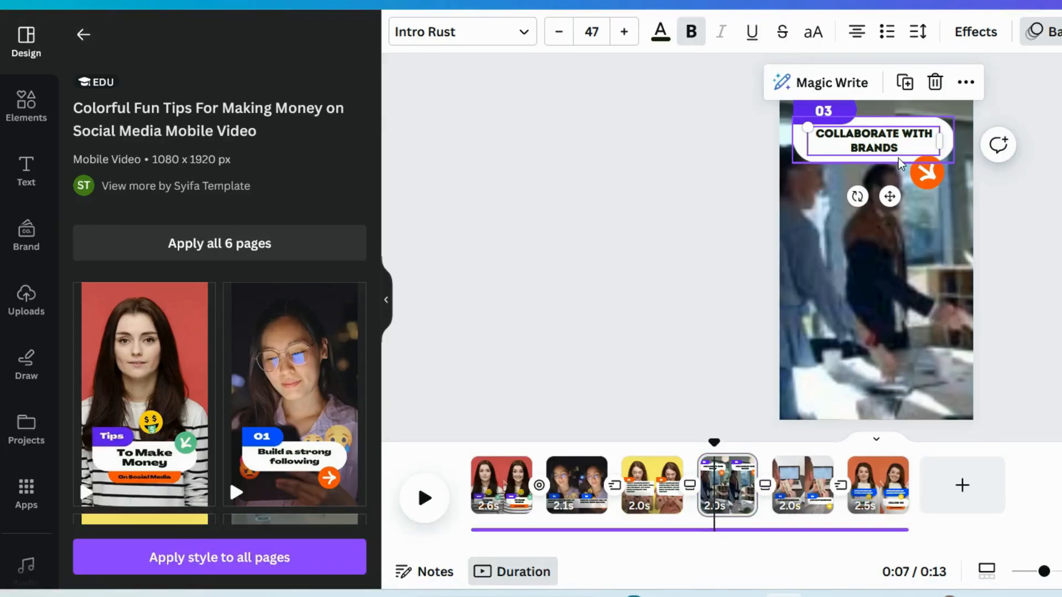
left_click(857, 32)
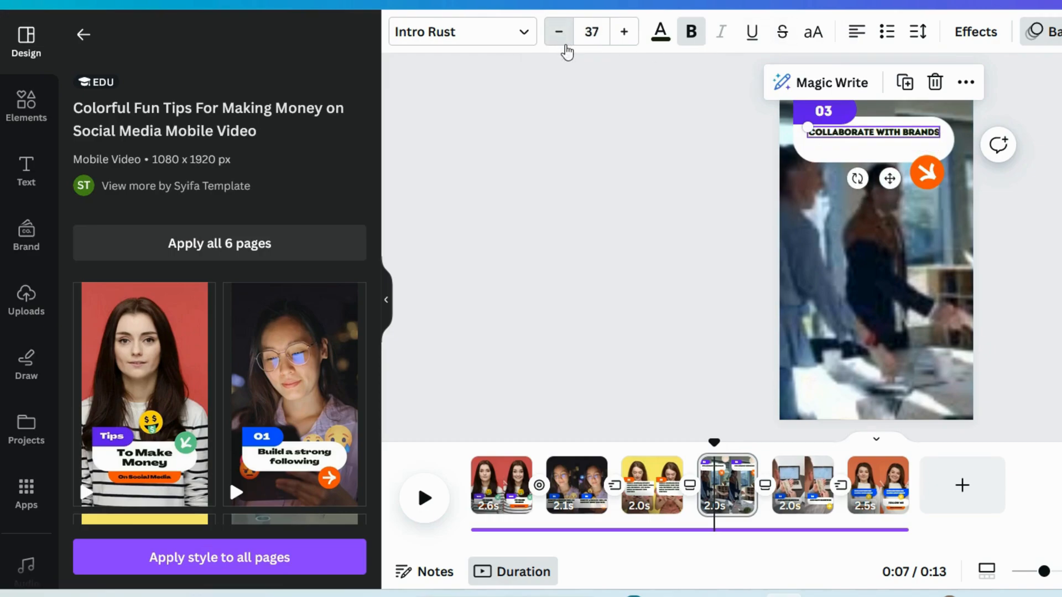
left_click(560, 32)
left_click(559, 32)
left_click(559, 32)
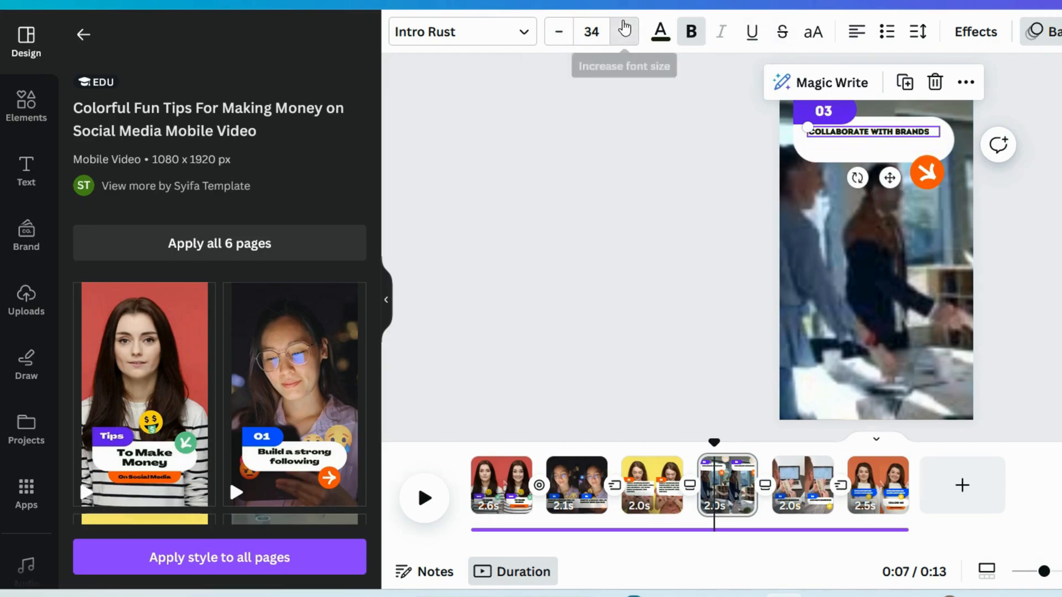
left_click(625, 32)
- Enlarge the white box on page 4 to about 1,036 by 629 and delete the orange arrow graphic with its circle
left_click(880, 149)
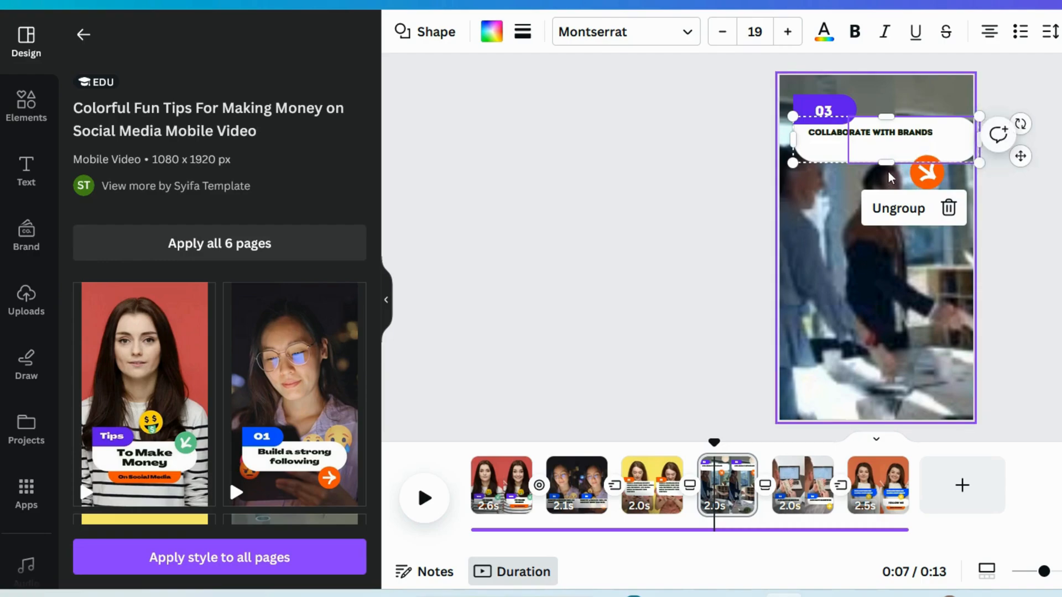
left_click_drag(887, 163, 894, 248)
left_click(936, 176)
key("Delete")
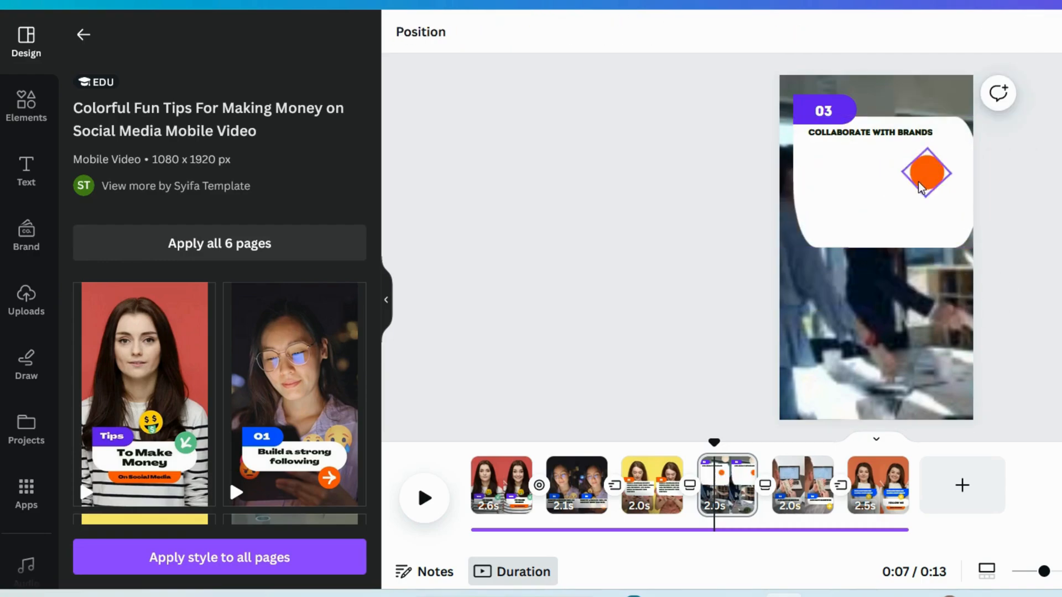
key("Delete")
left_click(887, 191)
left_click_drag(885, 247, 887, 230)
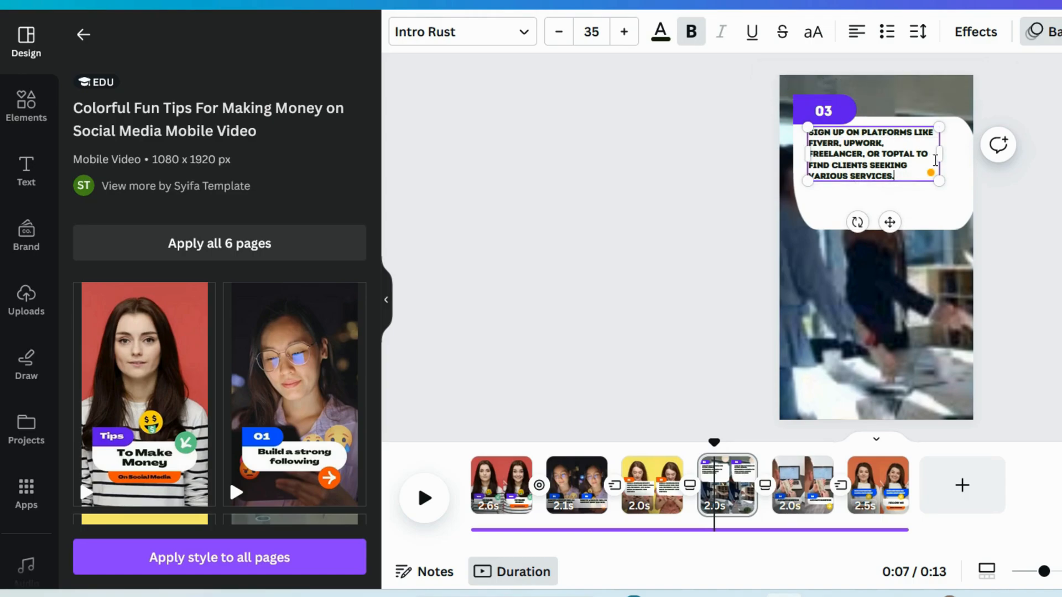
- Replace the "Collaborate with brands" text with the copied Step 3 text and widen its text box
left_click(942, 210)
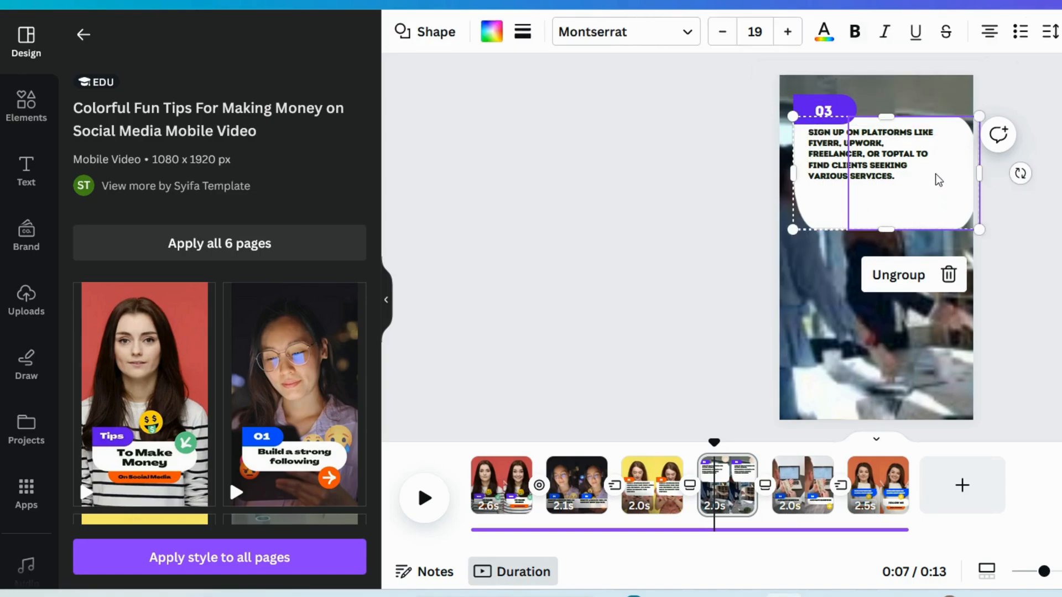
left_click(936, 163)
left_click_drag(939, 155, 972, 176)
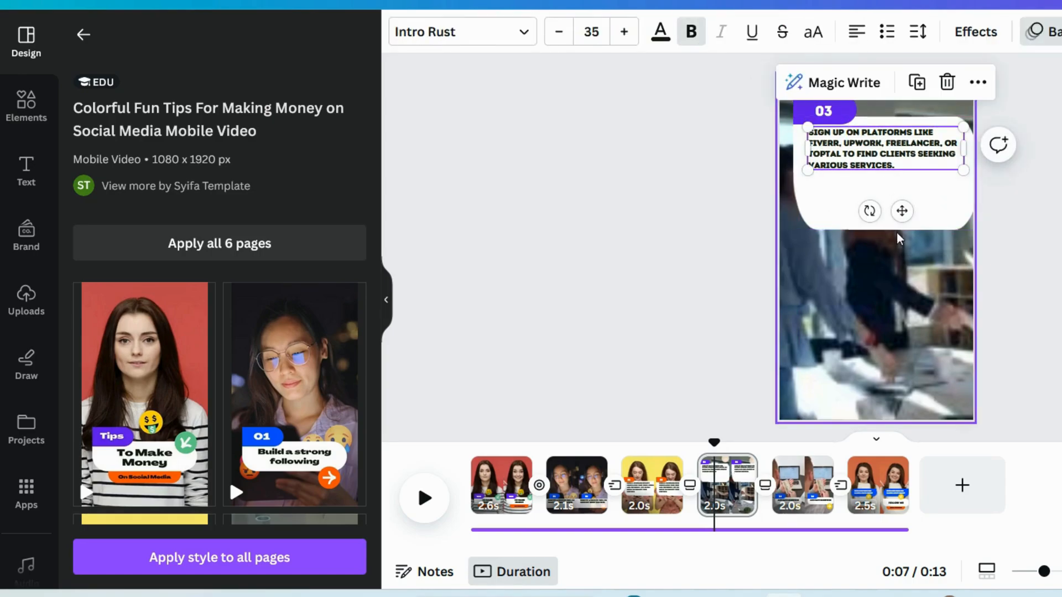
- Shorten the white box on page 4 to end just below the Step 3 text
left_click(958, 207)
left_click_drag(895, 225, 895, 195)
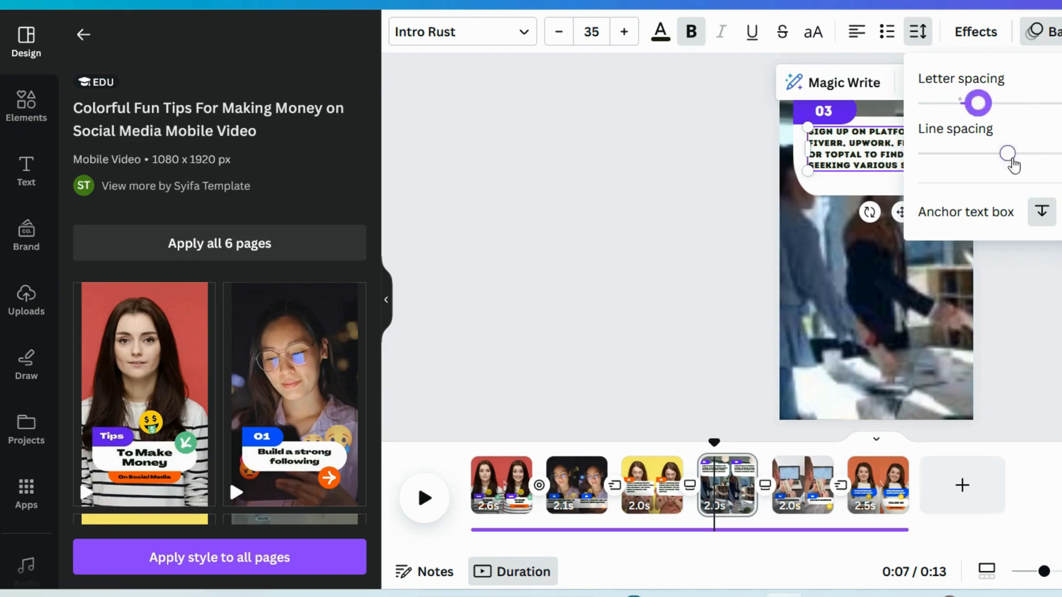
left_click_drag(1012, 159, 1033, 162)
left_click(872, 188)
left_click_drag(883, 199, 884, 205)
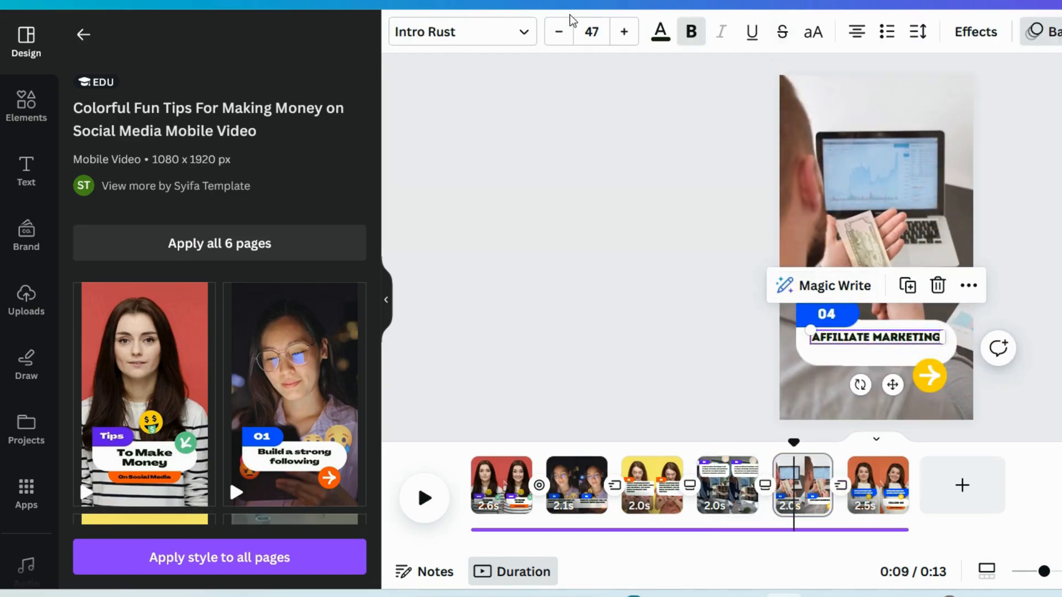
- Set the "Affiliate Marketing" text on page 5 to font size 35 and align it left
left_click(560, 40)
left_click(561, 41)
left_click(561, 41)
left_click(560, 41)
left_click(560, 41)
left_click(560, 40)
left_click(560, 41)
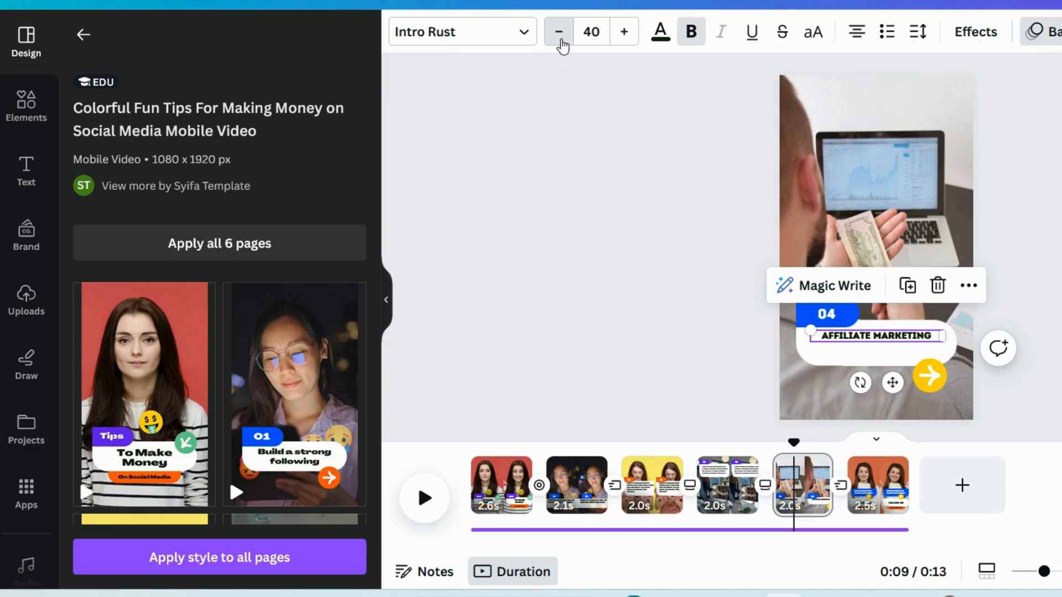
left_click(560, 41)
left_click(561, 41)
left_click(560, 41)
left_click(560, 41)
left_click(868, 37)
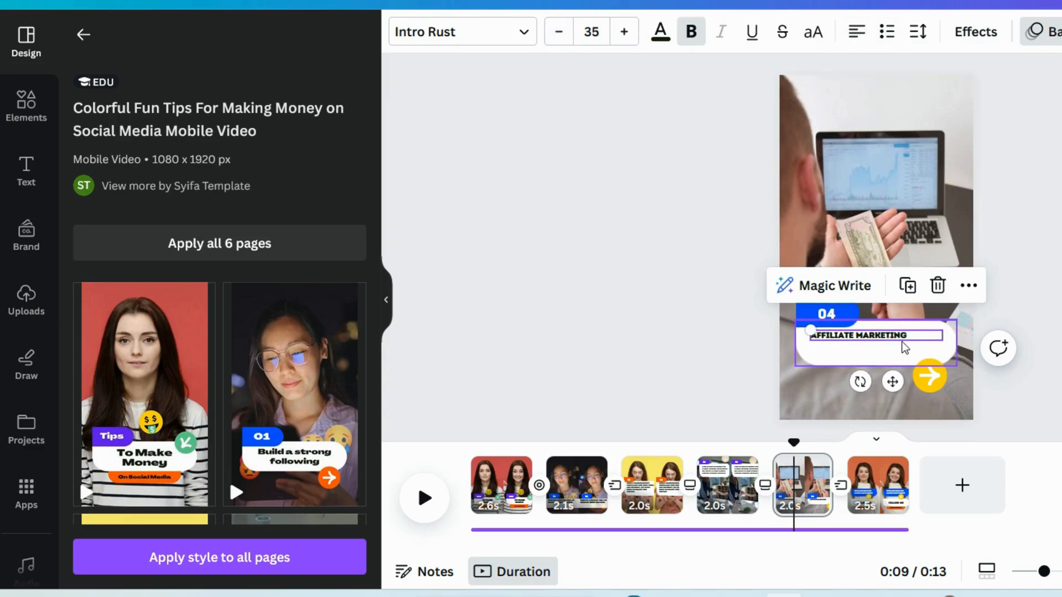
- Enlarge the white box on page 5 to about 1,340 by 450, shift it to the page's left edge and delete the yellow arrow graphic
left_click(877, 365)
left_click_drag(917, 365, 917, 401)
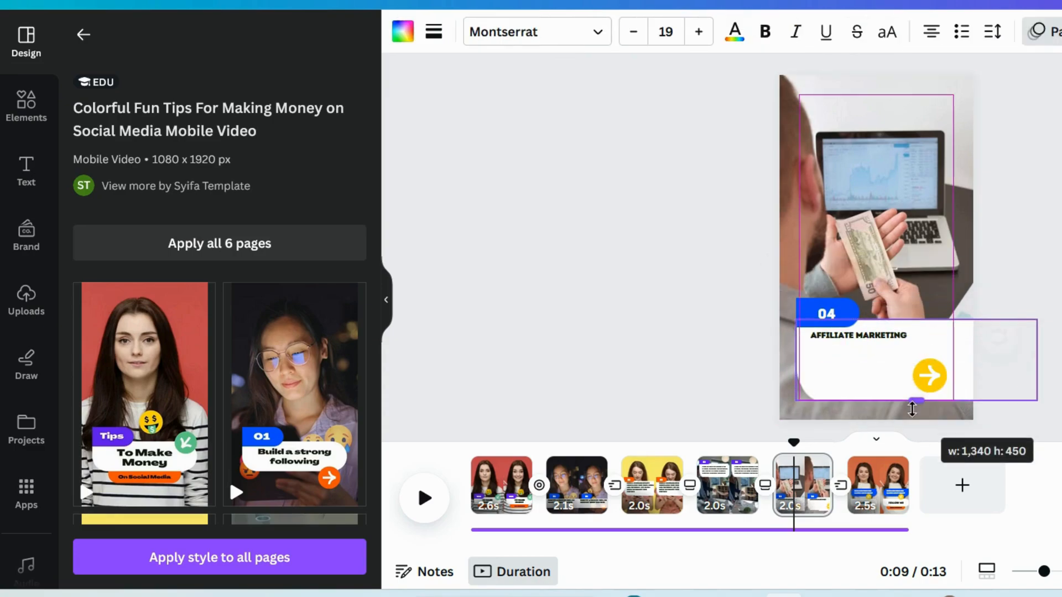
left_click(932, 386)
key("Delete")
left_click(879, 372)
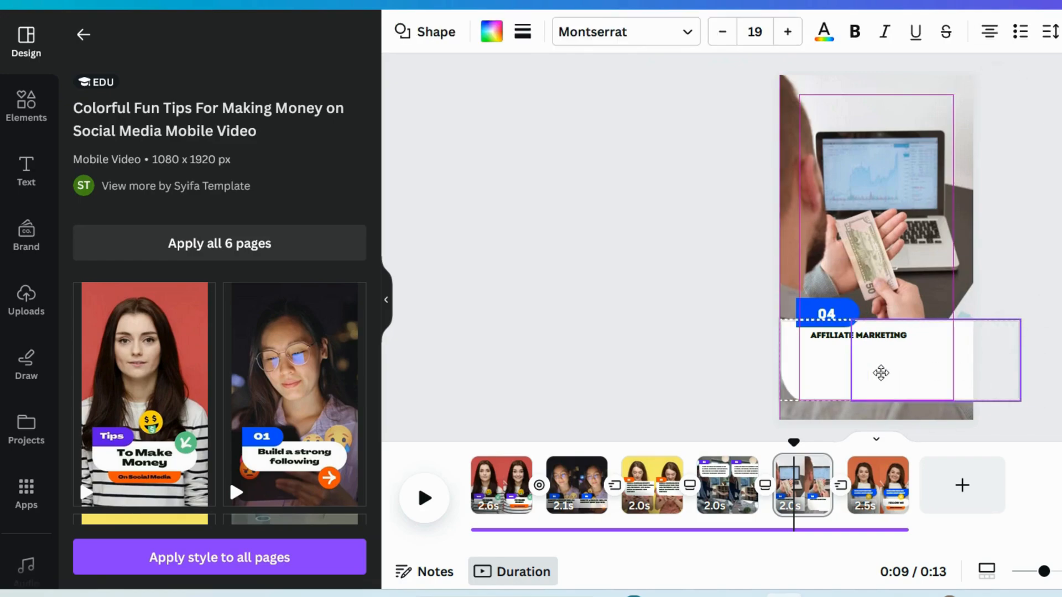
- Replace the "Affiliate Marketing" text with the Step 4 text, fitting it across the page with a wider text box and adjusted spacing
left_click(933, 377)
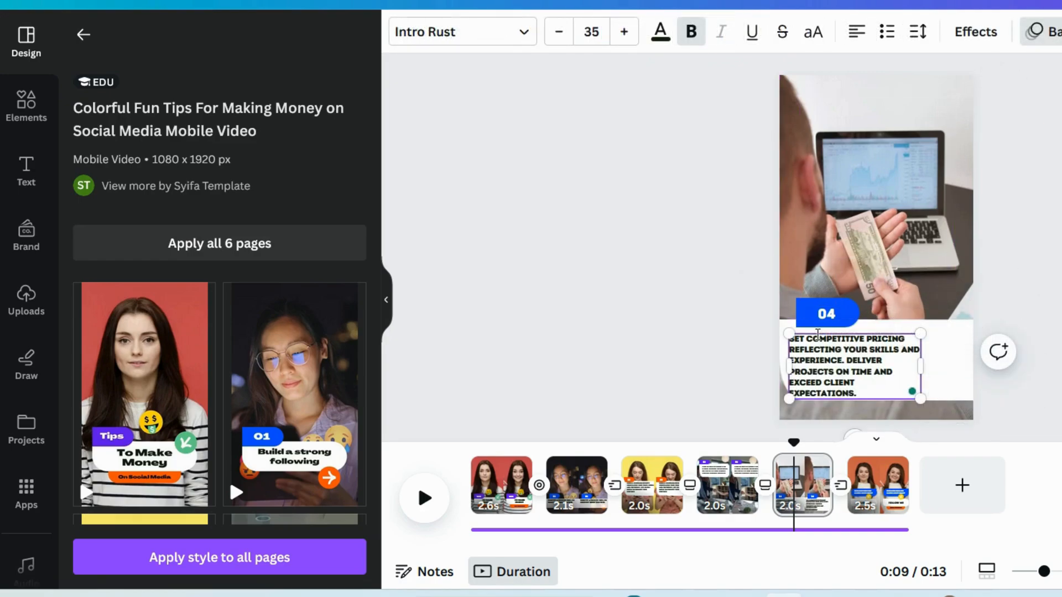
left_click_drag(920, 360, 973, 357)
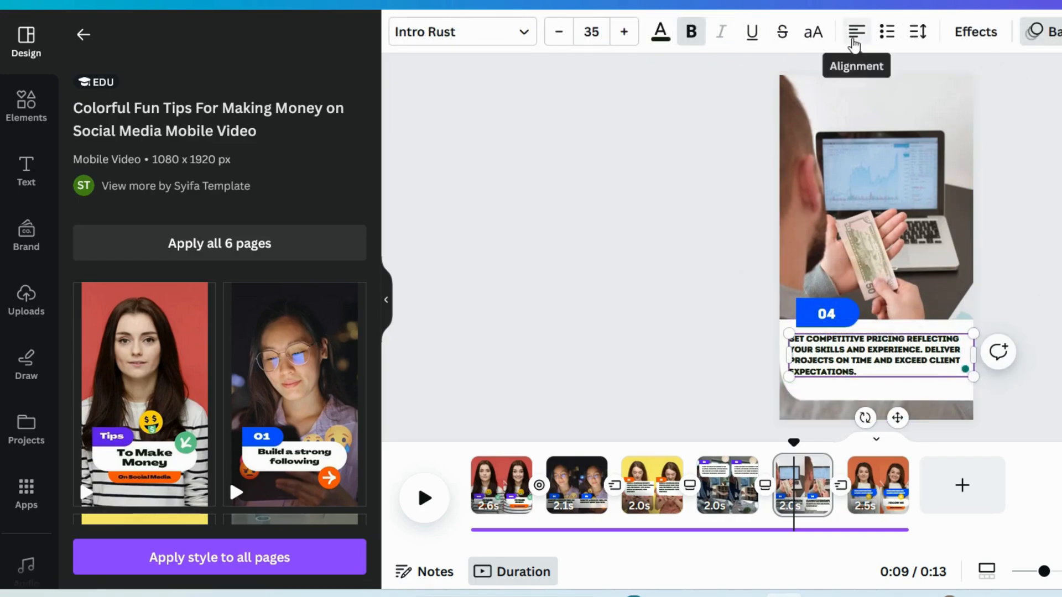
left_click(918, 32)
left_click_drag(977, 111, 968, 105)
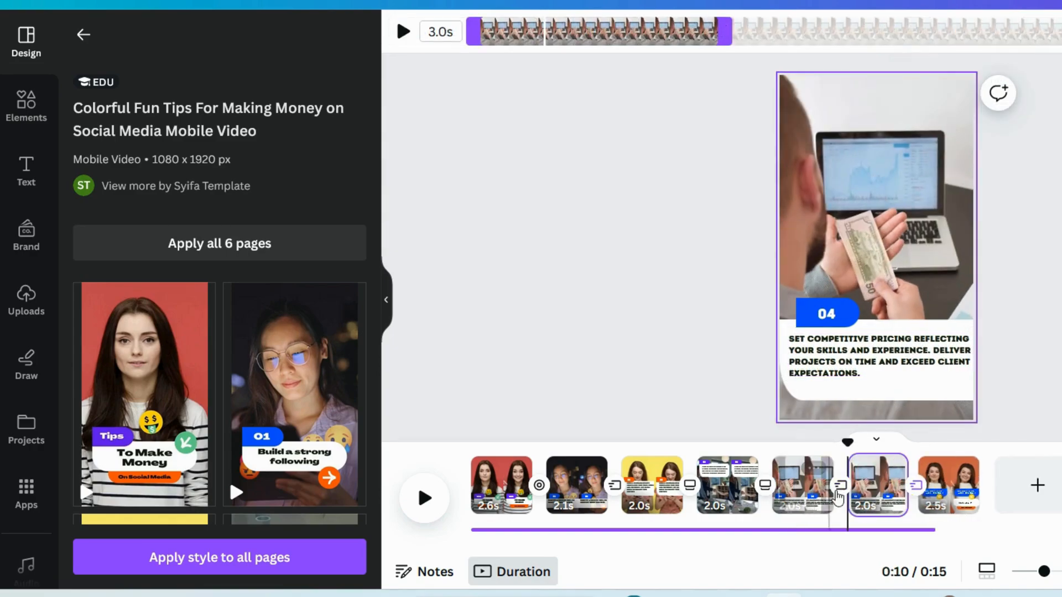
- Change the number in the blue badge on the duplicated page 6 to 05
left_click(831, 314)
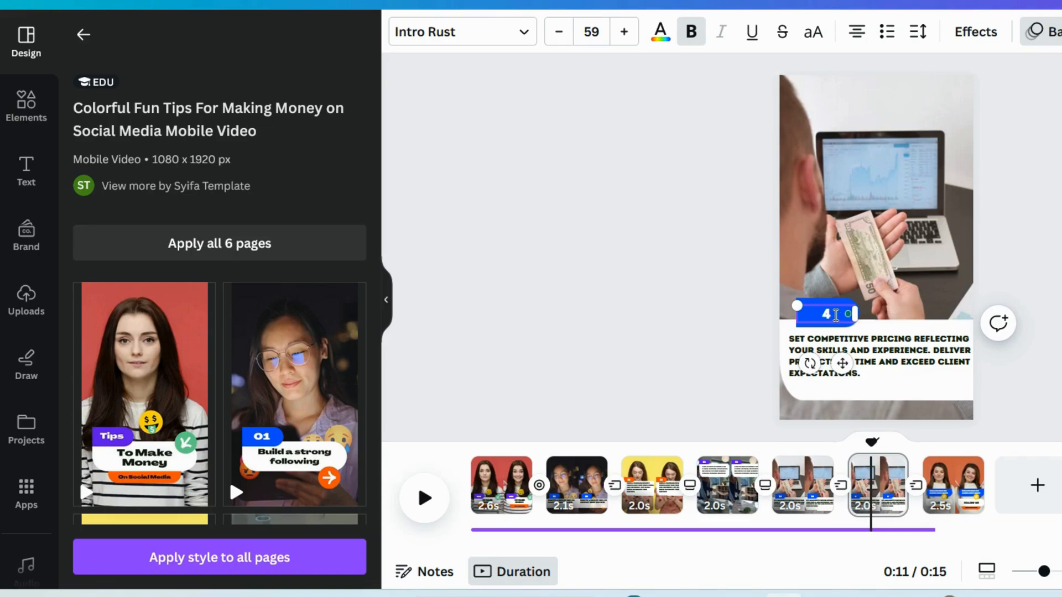
left_click(860, 343)
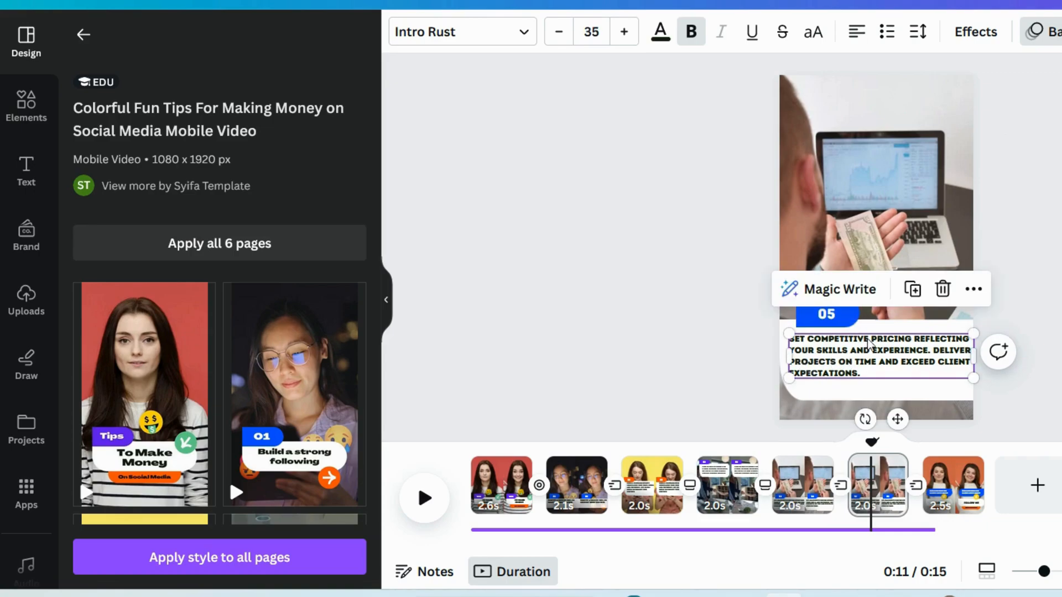
- Replace page 6's background with the recently used 10-second video of hands holding cash over a keyboard
left_click(841, 149)
key("Delete")
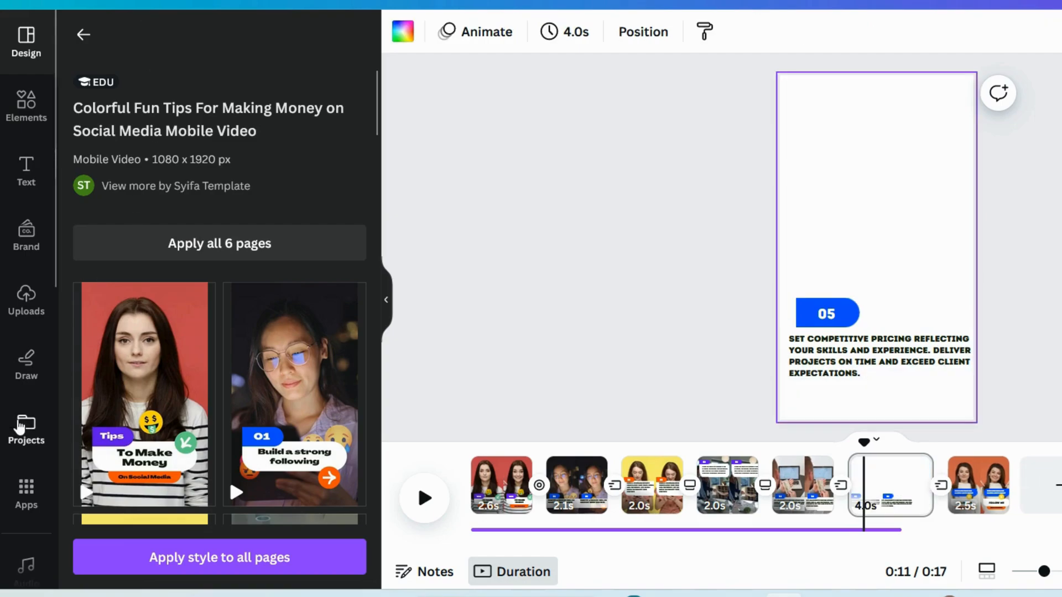
scroll(19, 426, "down", 3)
left_click(26, 459)
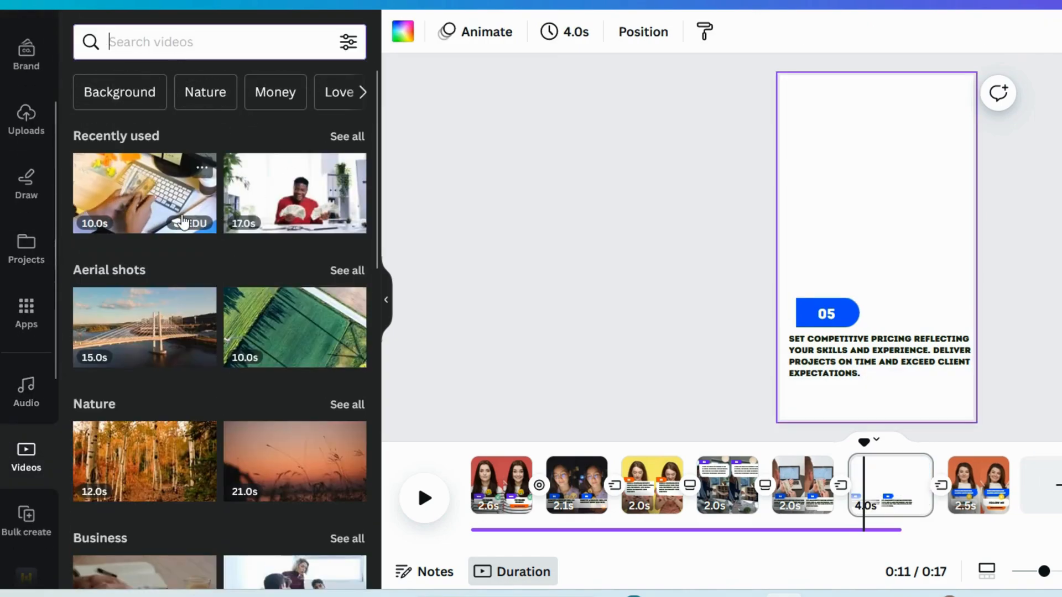
left_click_drag(183, 221, 901, 168)
right_click(899, 166)
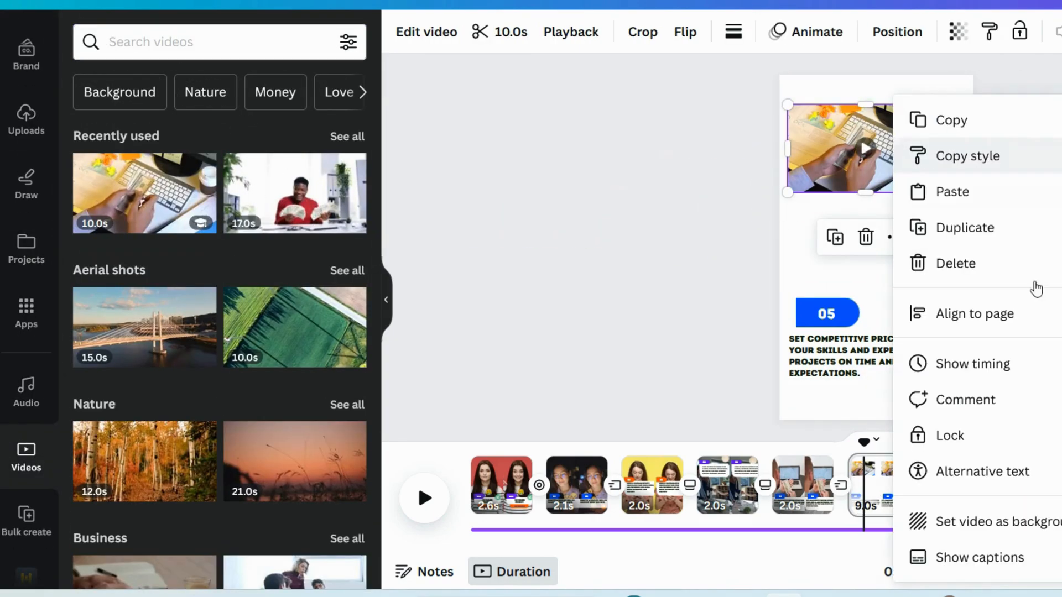
left_click(996, 522)
- Replace the text below the 05 badge on page 6 with the Step 5 text about proactively reaching out to potential clients
left_click(845, 369)
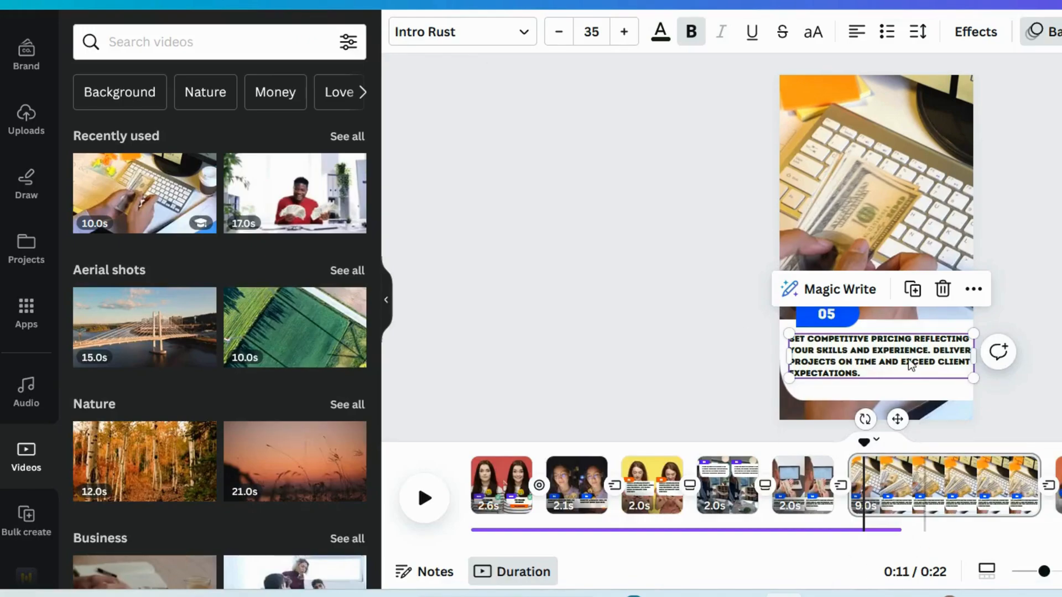
left_click(911, 365)
key("ctrl+a")
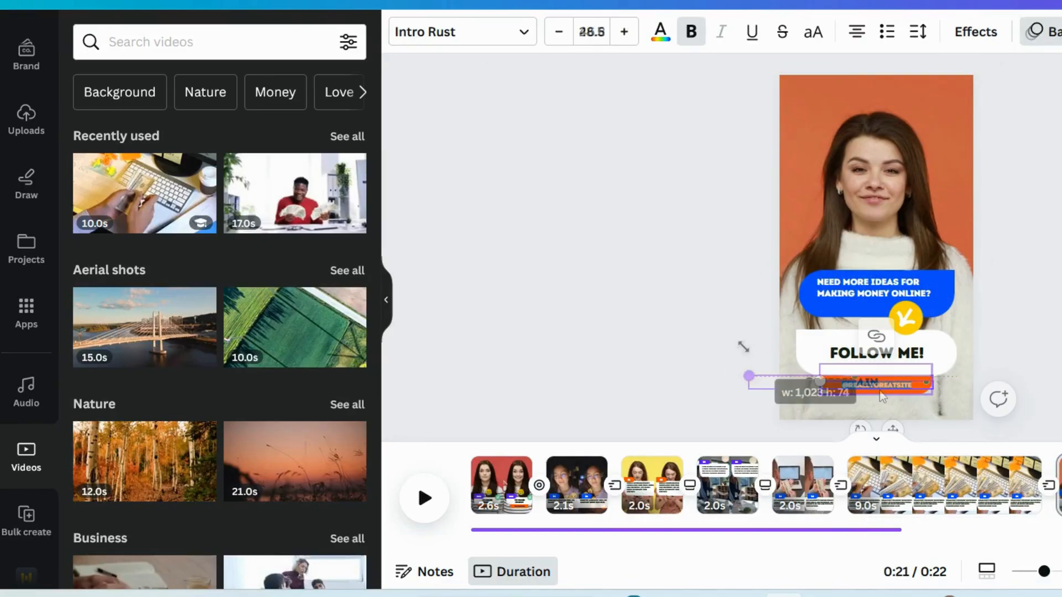
- Trim page 6 to 2.4 seconds and the first page to 1.1 seconds
left_click_drag(1042, 485, 919, 494)
left_click_drag(527, 477, 495, 474)
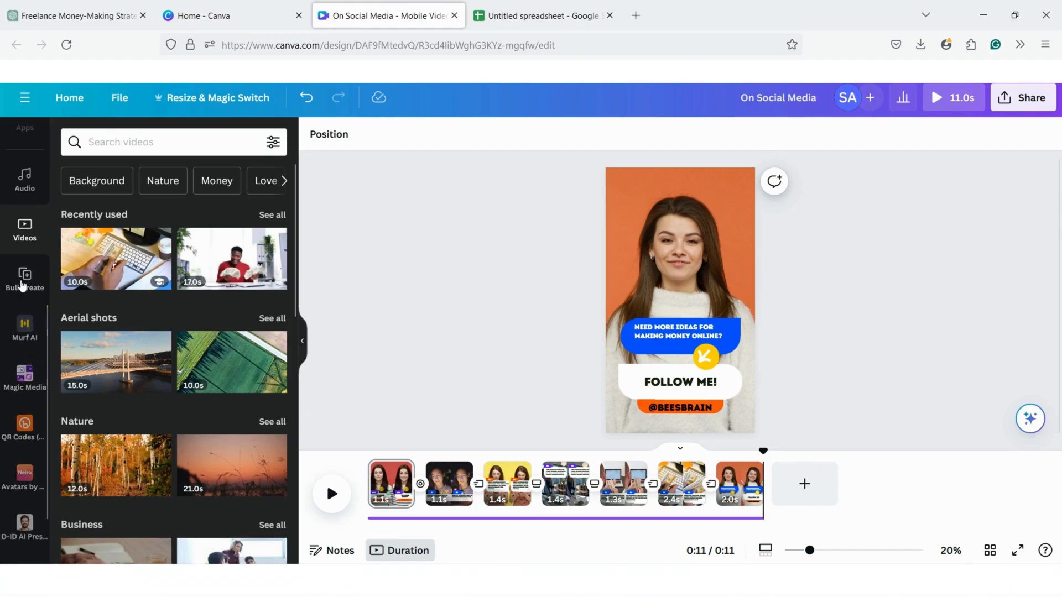
- Open Bulk create's manual data table and paste in the title and step columns copied from the Google Sheets spreadsheet
left_click(22, 285)
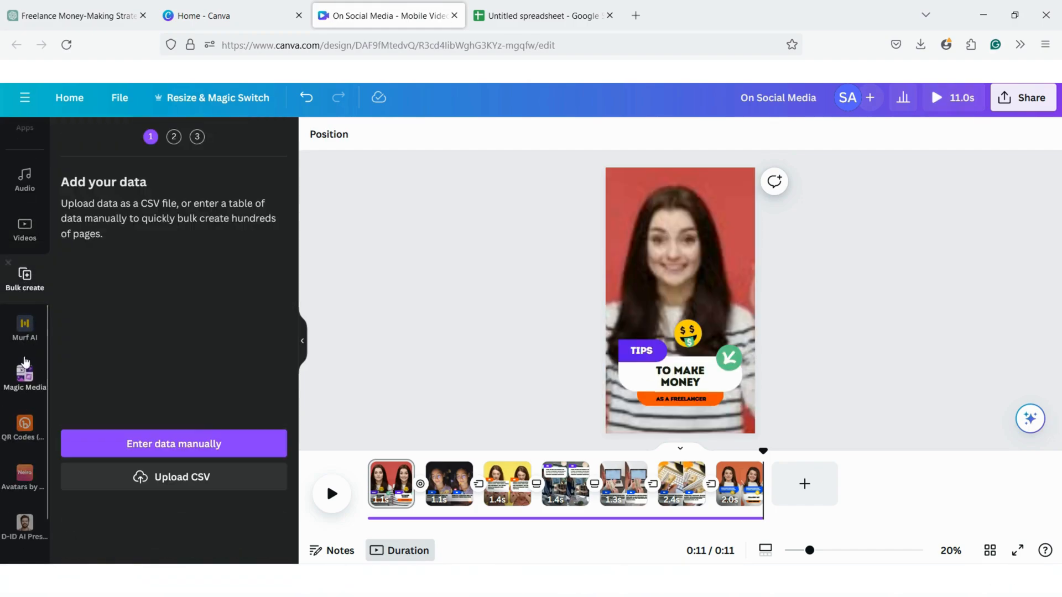
left_click(174, 443)
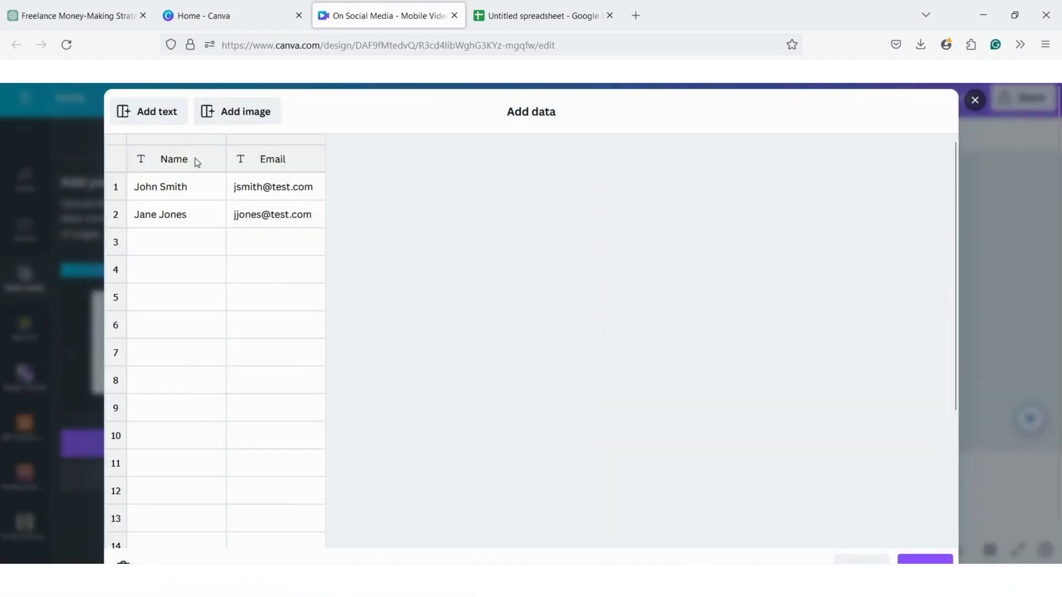
left_click(513, 11)
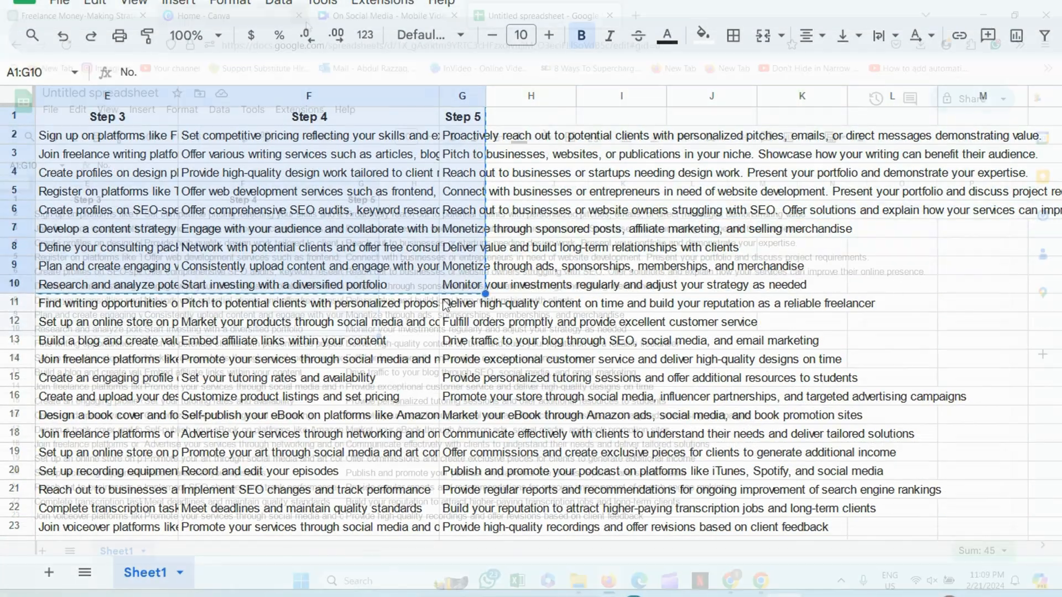
left_click(319, 19)
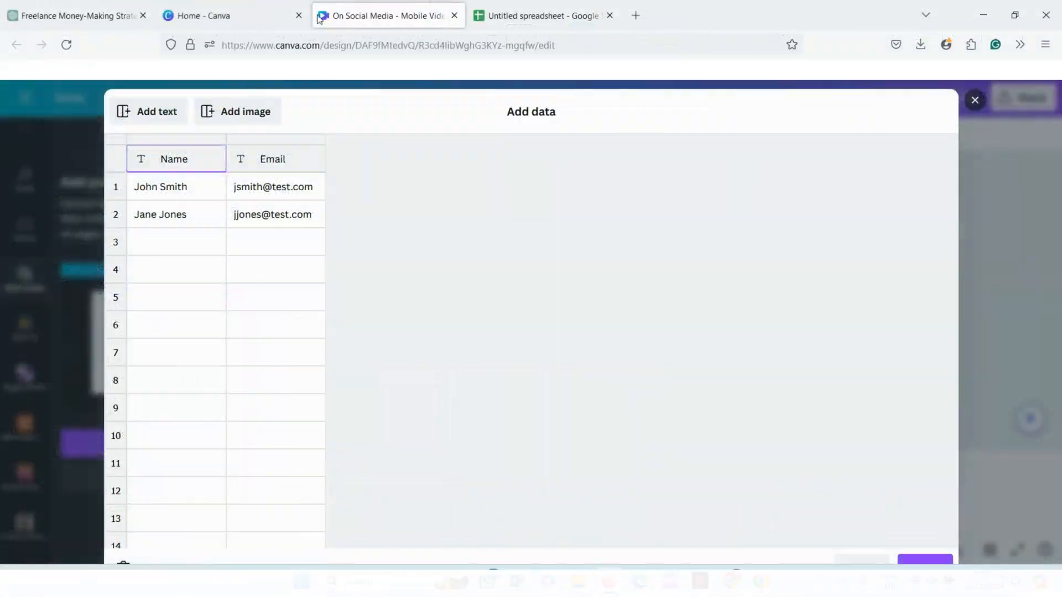
key("ctrl+v")
- Delete the No. column from the pasted data and submit the table
right_click(169, 168)
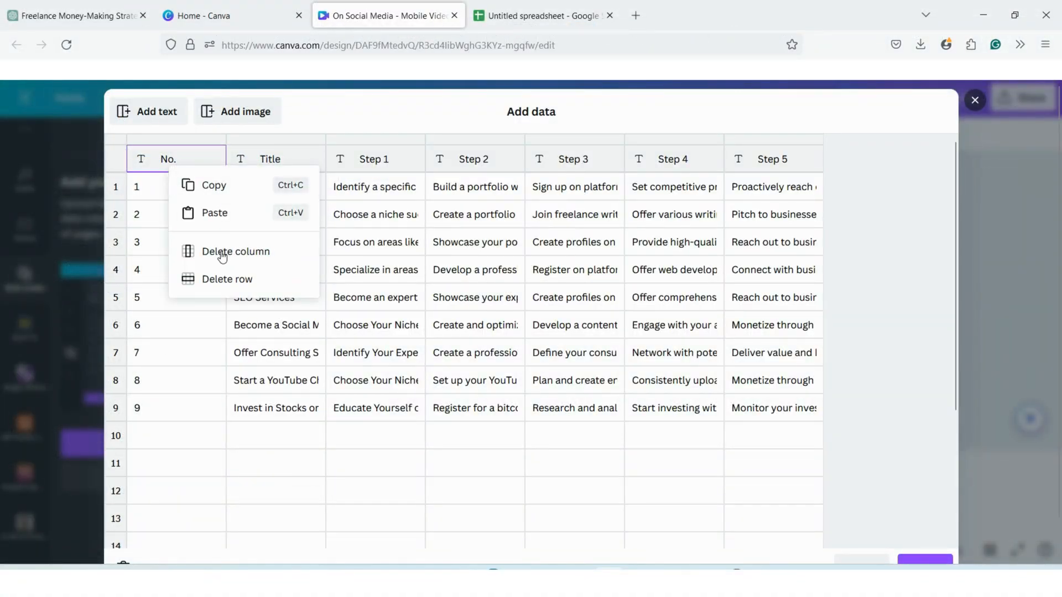
left_click(225, 251)
left_click(932, 529)
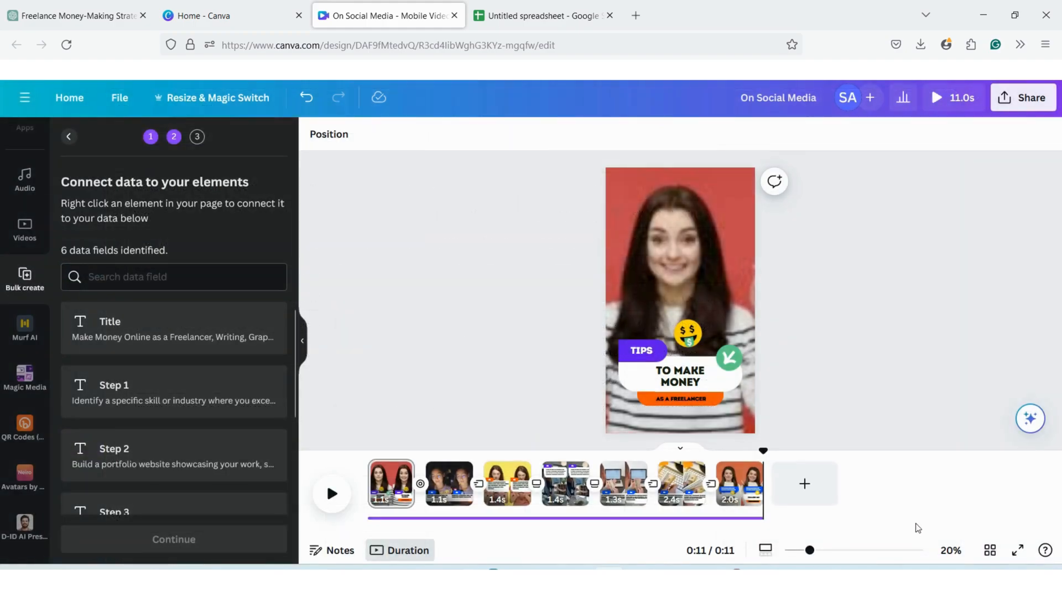
- Connect the "As a Freelancer" text on page 1 to the Title data field
left_click(678, 410)
left_click(677, 409)
right_click(677, 410)
left_click(717, 349)
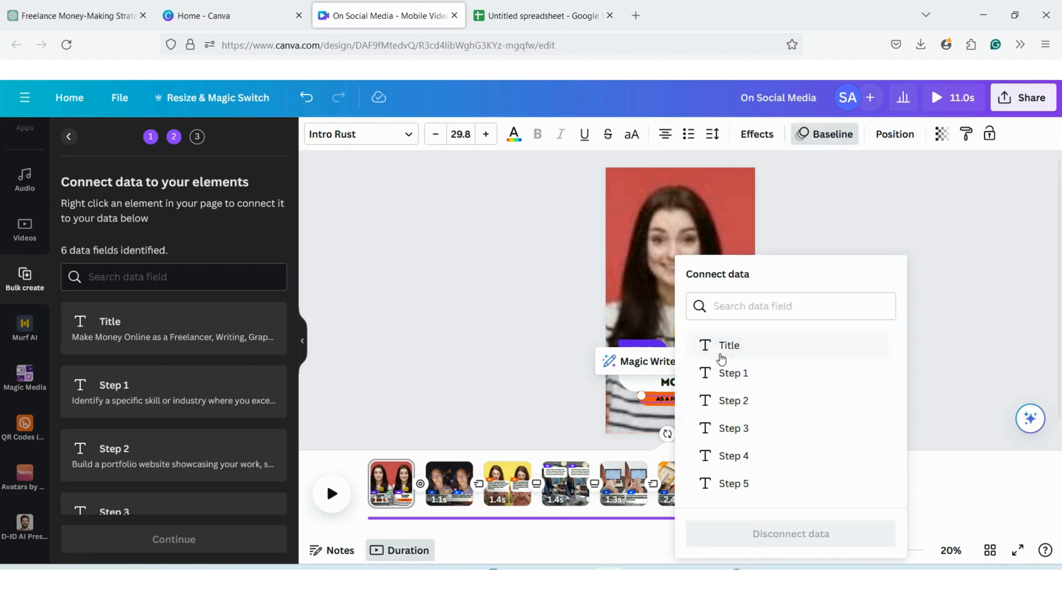
left_click(726, 348)
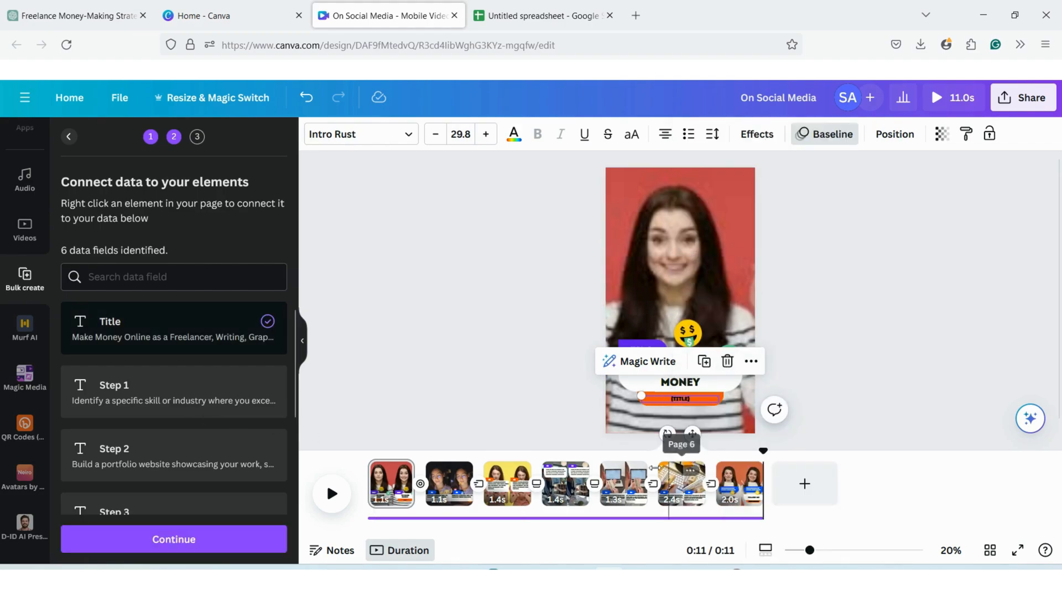
- Connect the text below the 01 badge on page 2 to the Step 1 data field
left_click(462, 497)
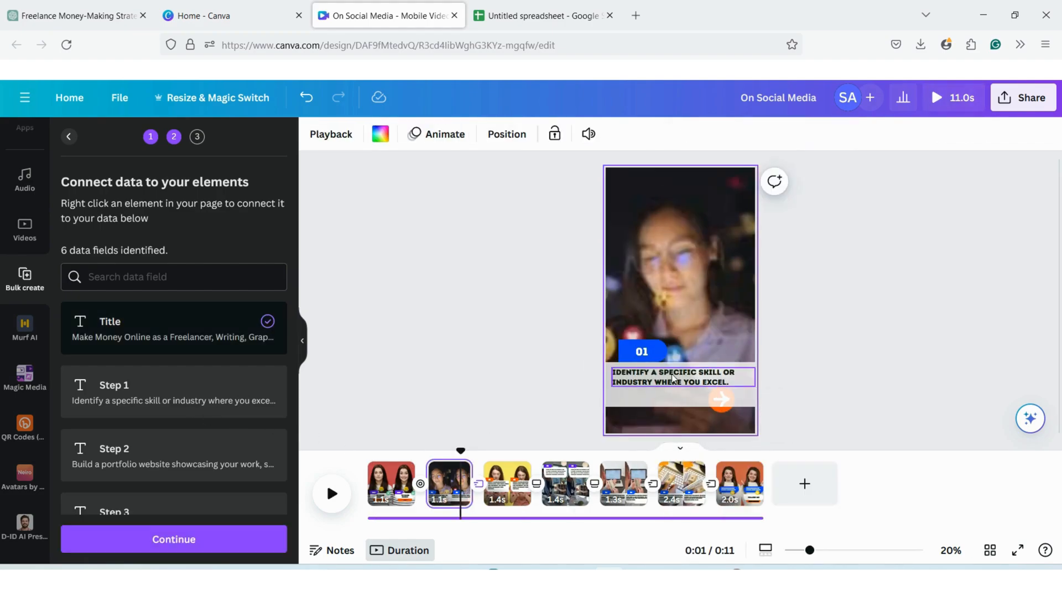
right_click(673, 378)
left_click(714, 354)
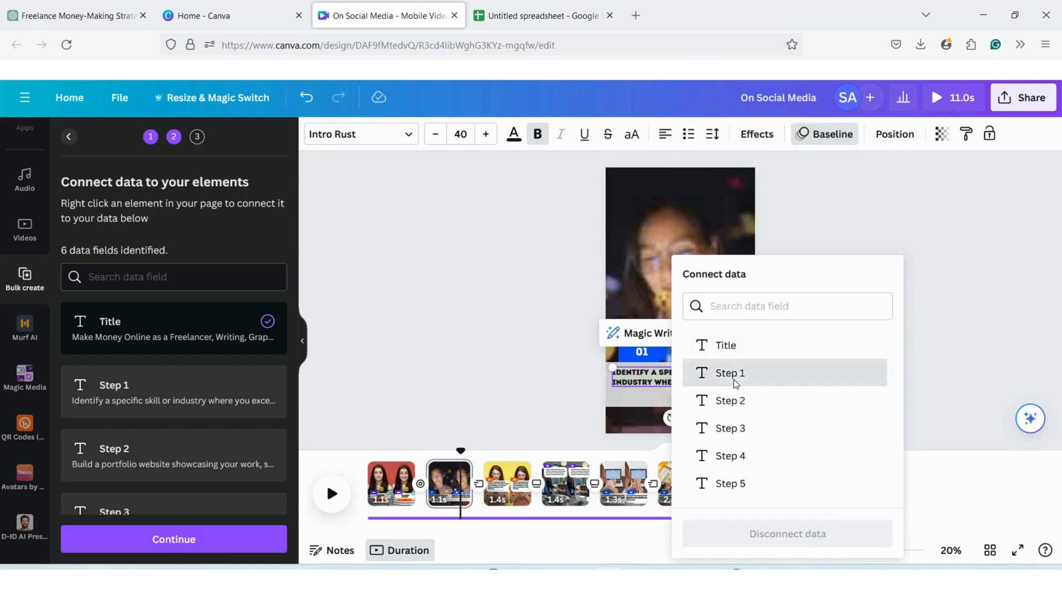
left_click(738, 376)
- Connect page 3's body text to the Step 2 data field and page 4's body text to Step 3
left_click(508, 484)
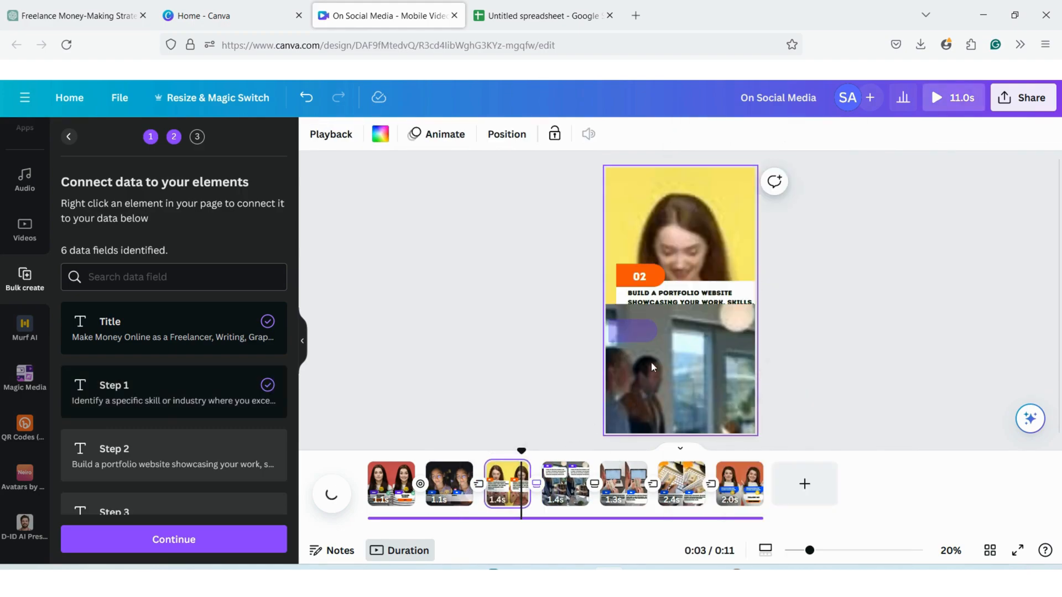
left_click(655, 302)
right_click(667, 324)
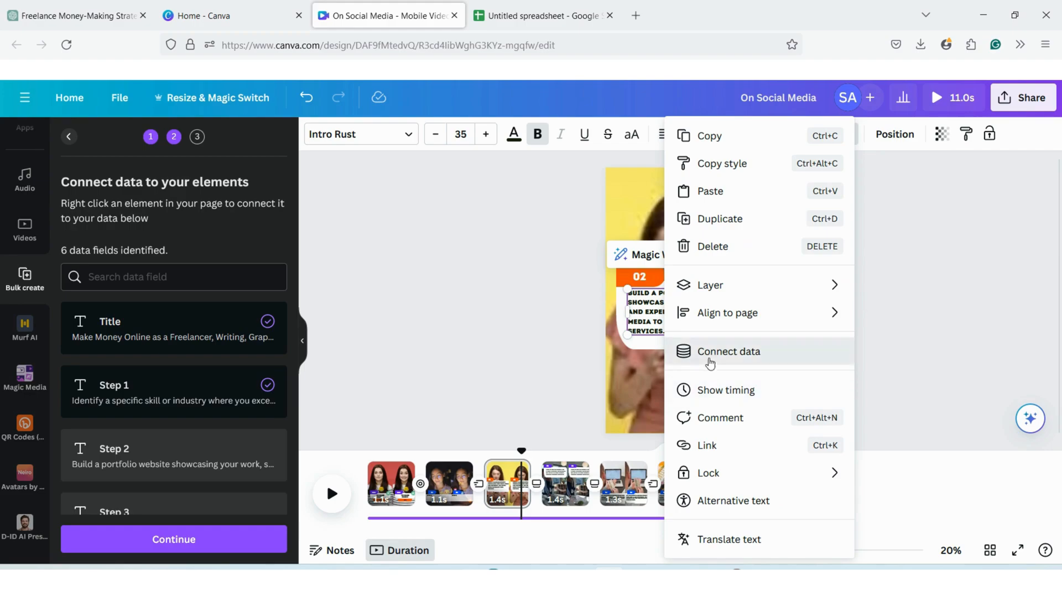
left_click(710, 362)
left_click(717, 401)
left_click(580, 486)
left_click(717, 419)
- Connect page 5's body text to the Step 4 data field and page 6's body text to Step 5
left_click(632, 487)
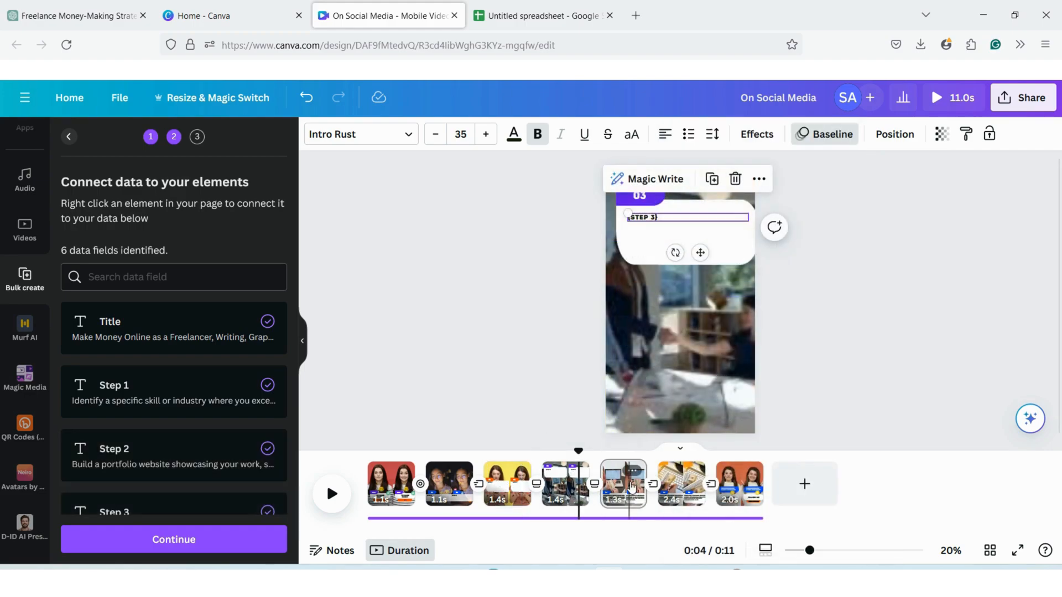
left_click(680, 385)
right_click(736, 387)
left_click(786, 395)
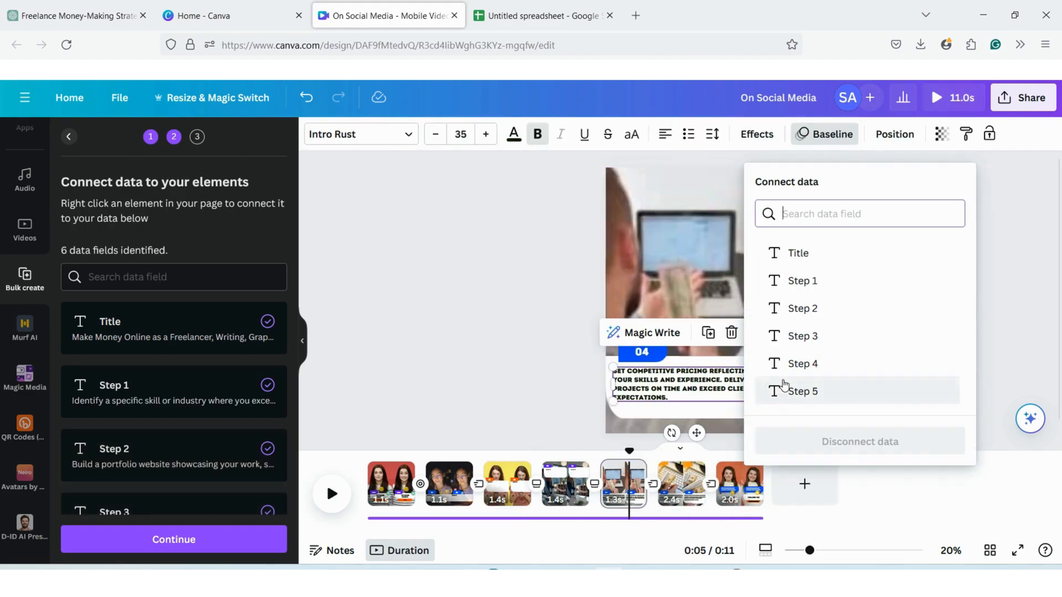
left_click(797, 363)
left_click(791, 396)
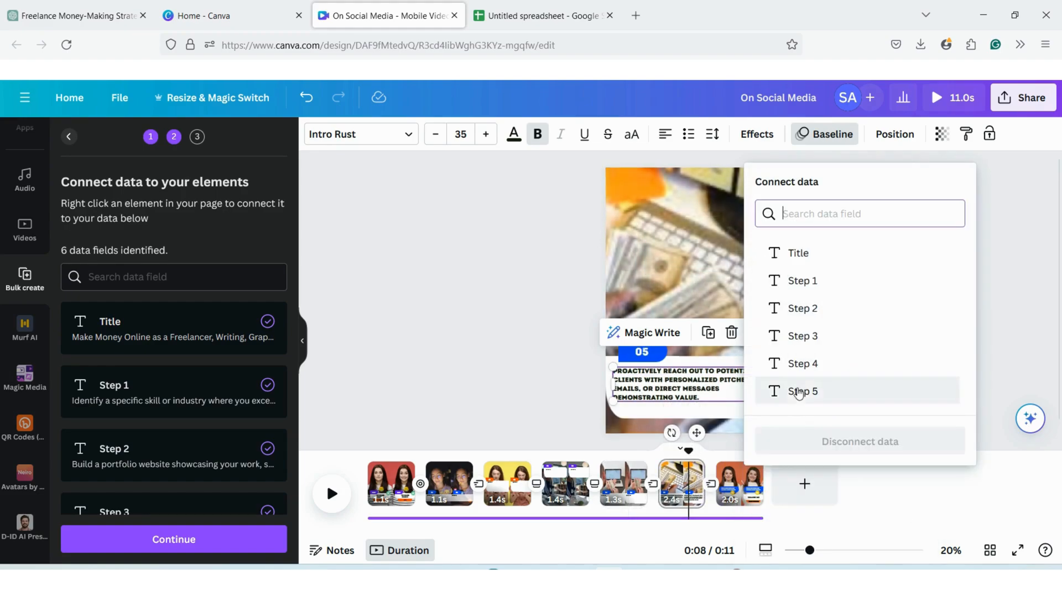
left_click(798, 393)
- Return to the start of the video, check that all data fields are connected and generate the bulk design
left_click_drag(689, 453, 367, 452)
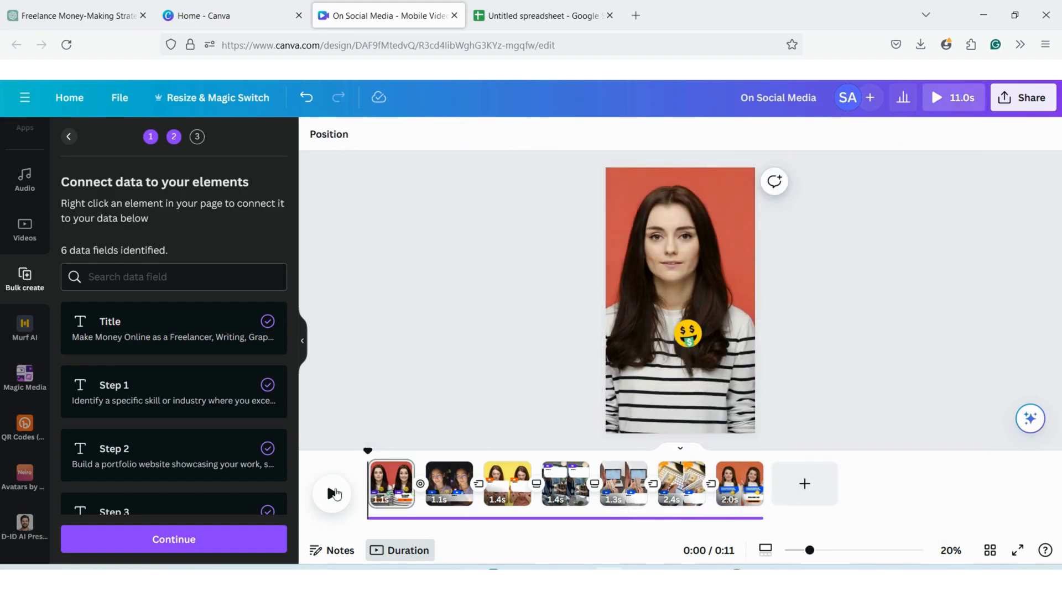
scroll(197, 449, "down", 3)
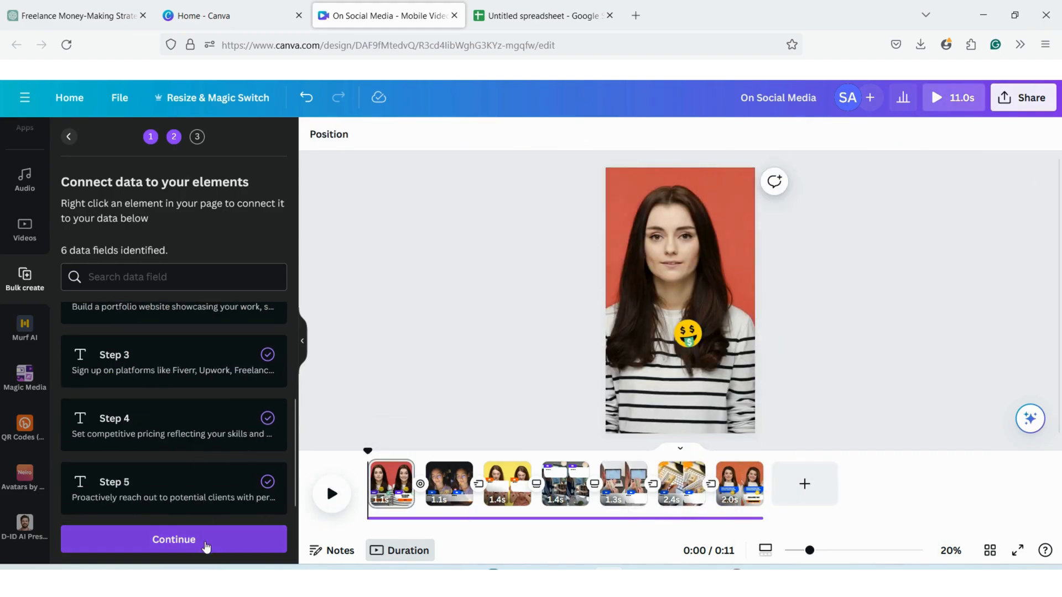
left_click(206, 545)
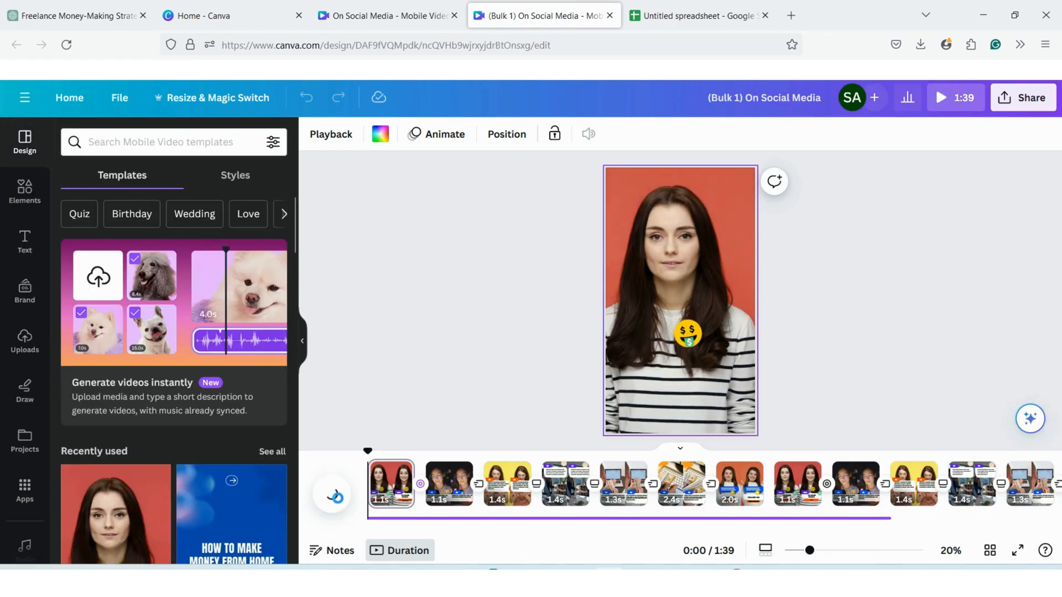
- Play back the generated bulk video to review its pages
left_click(334, 495)
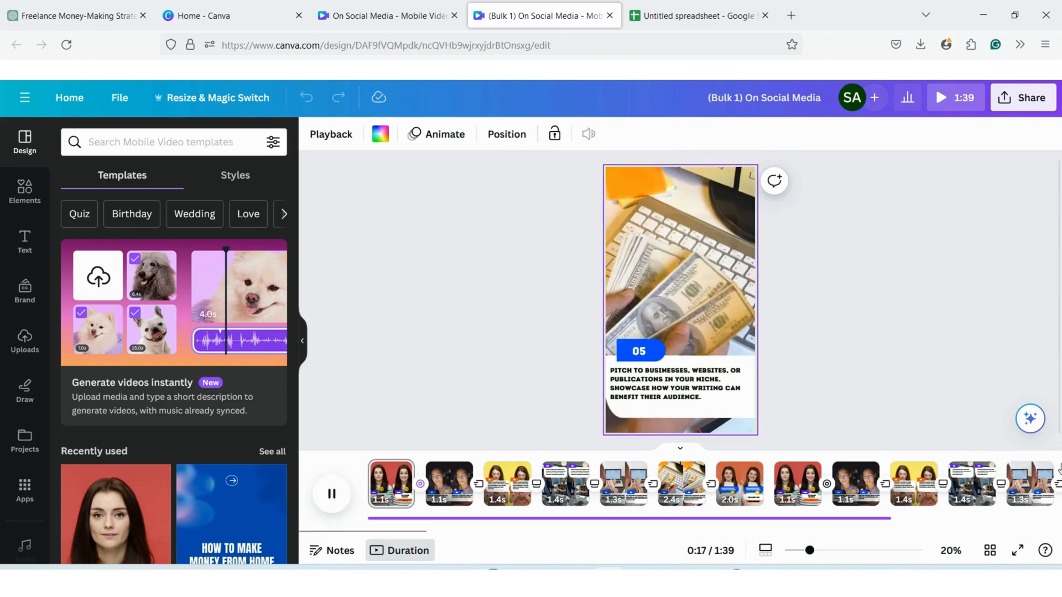
left_click(441, 427)
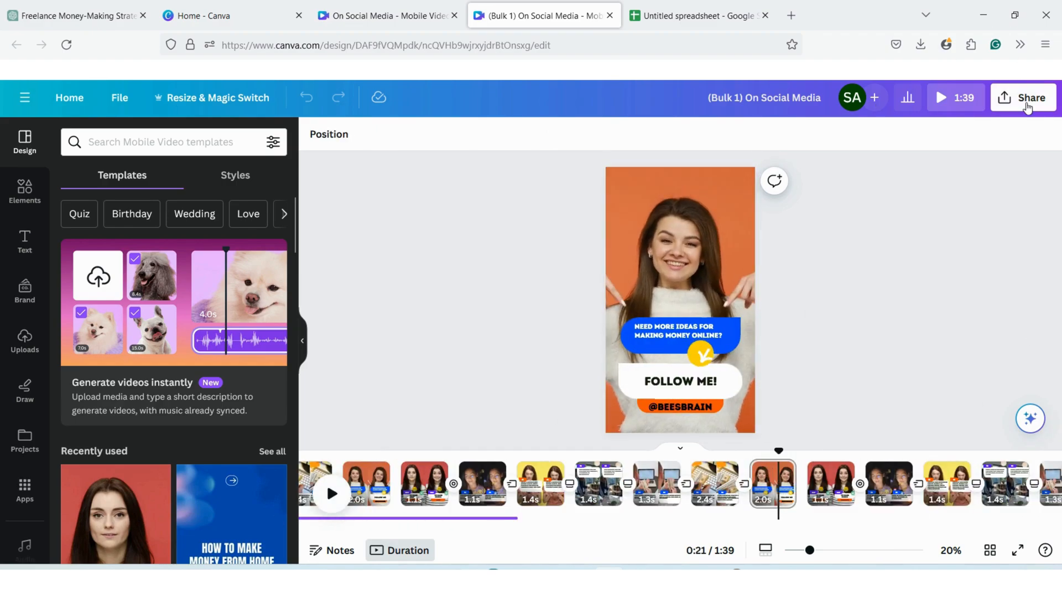
- Download all pages of the bulk design as an MP4 video in 1080p
left_click(1023, 98)
left_click(852, 453)
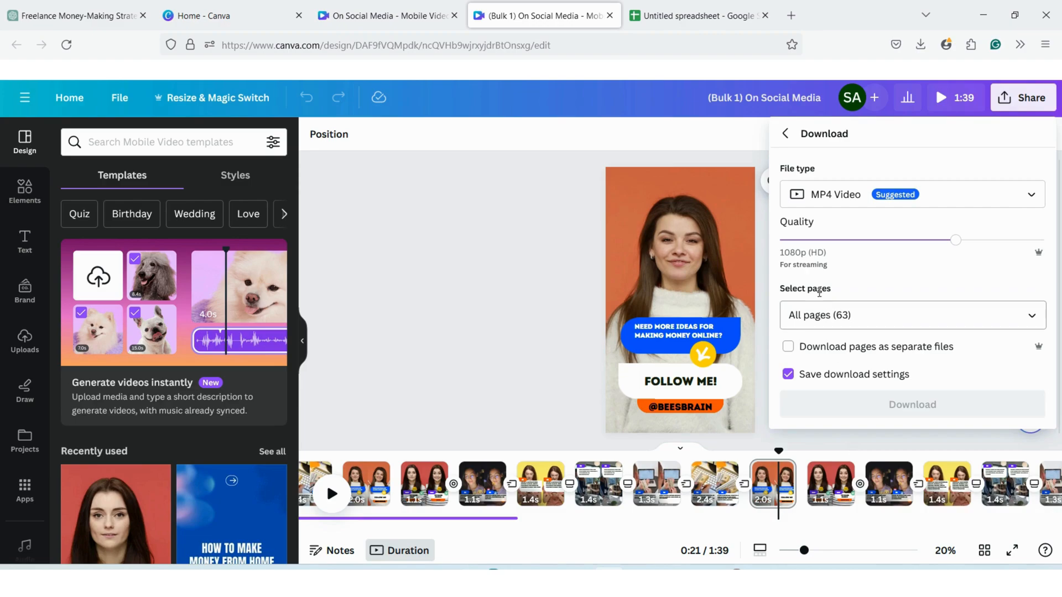
left_click(912, 404)
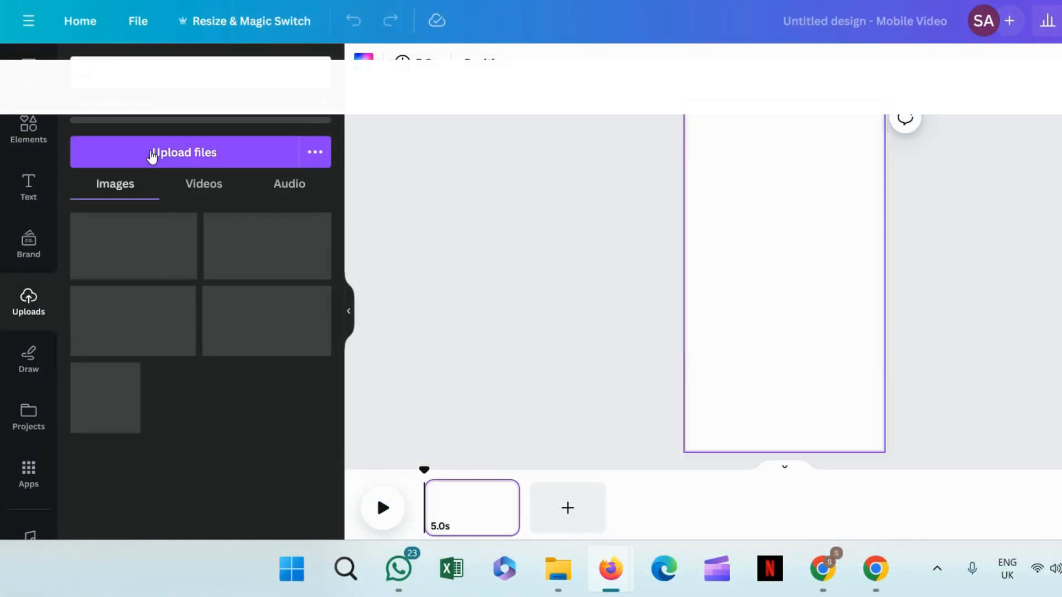
- Upload the video file "(Bulk 1) On Social Media" to the blank mobile video design
left_click(154, 156)
left_click_drag(161, 130, 221, 62)
left_click(248, 11)
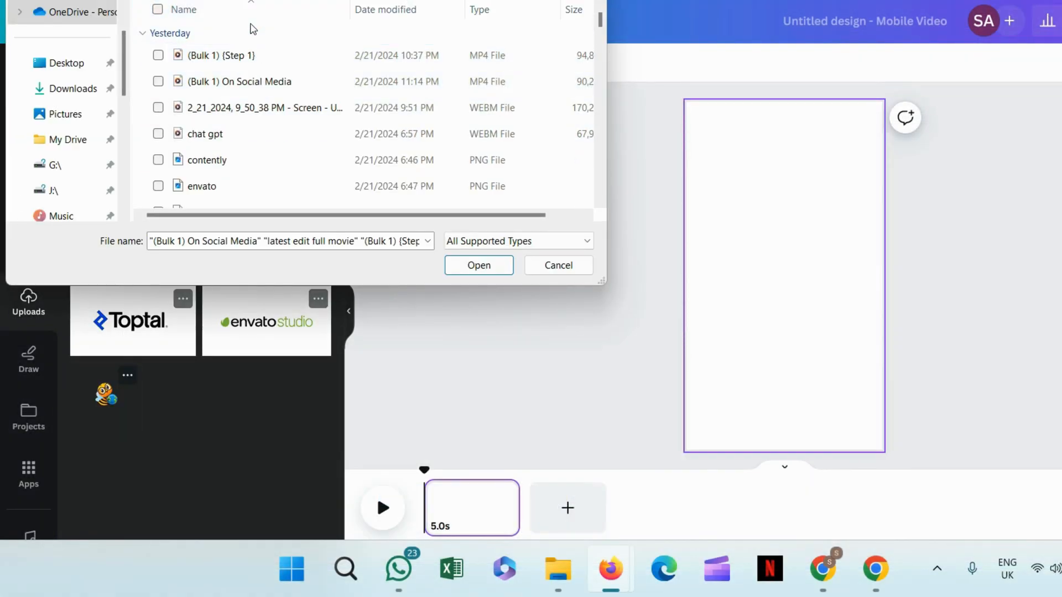
left_click(238, 81)
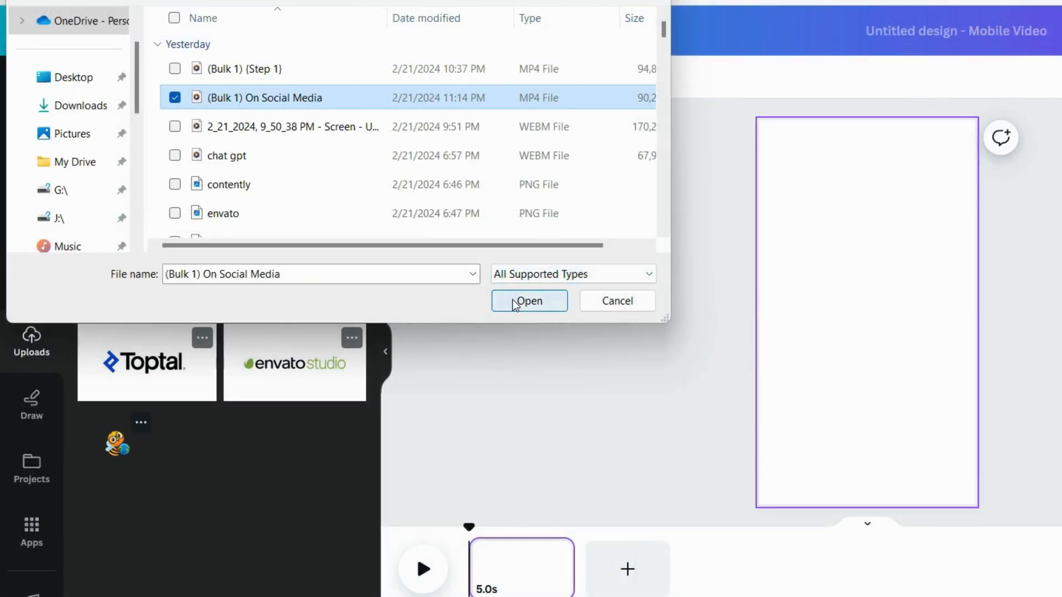
left_click(514, 302)
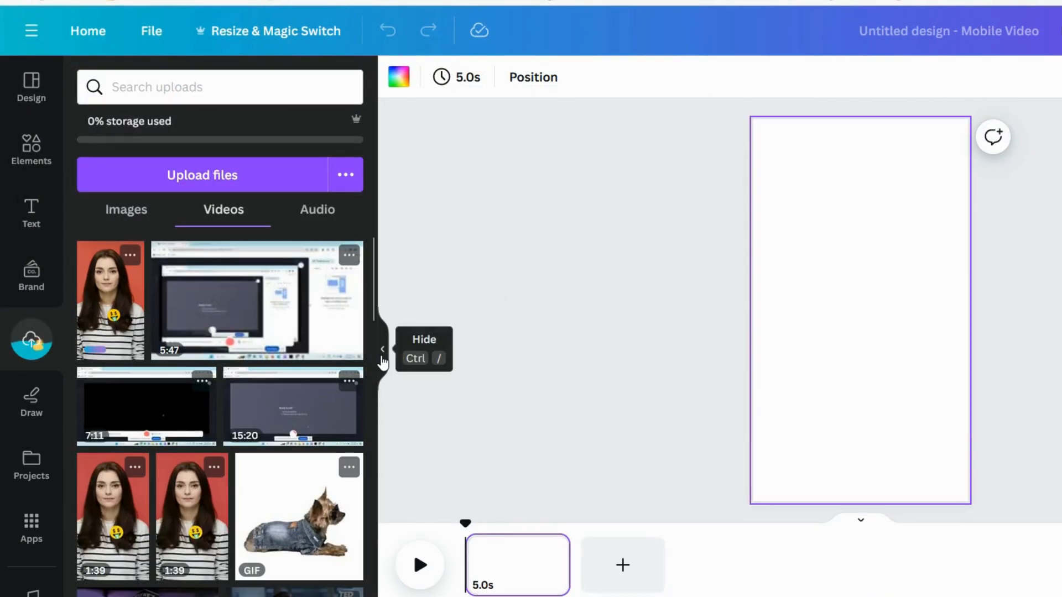
- Place the uploaded bulk video so it fills the blank page and play it to the end of the first short
left_click_drag(110, 298, 894, 386)
left_click(922, 190)
left_click(923, 486)
left_click(99, 558)
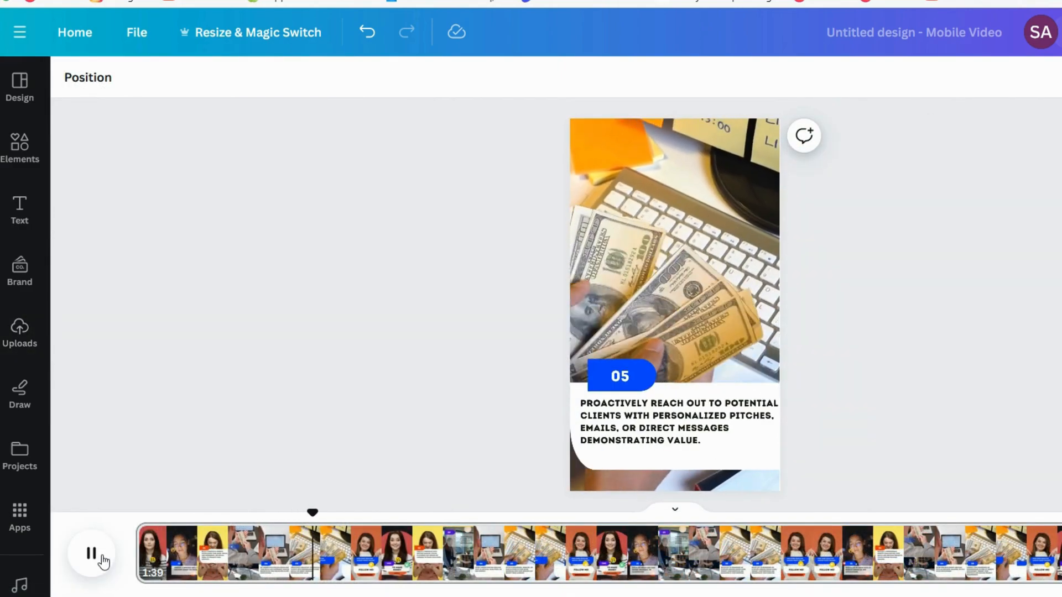
left_click(102, 560)
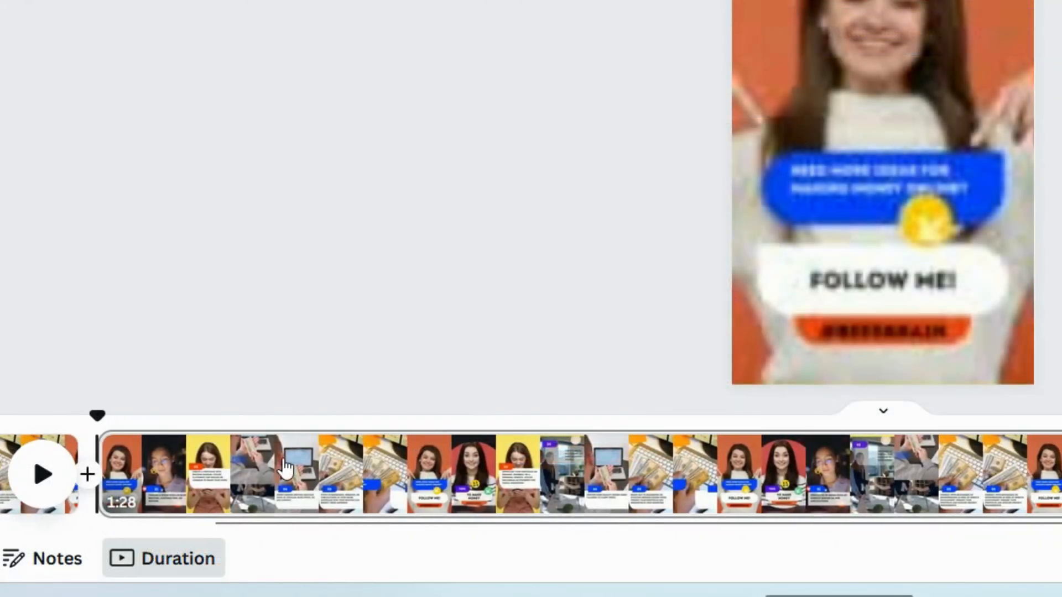
- Split the video after each "Follow me!" scene and download all pages as separate MP4 files in 1080p
key("space")
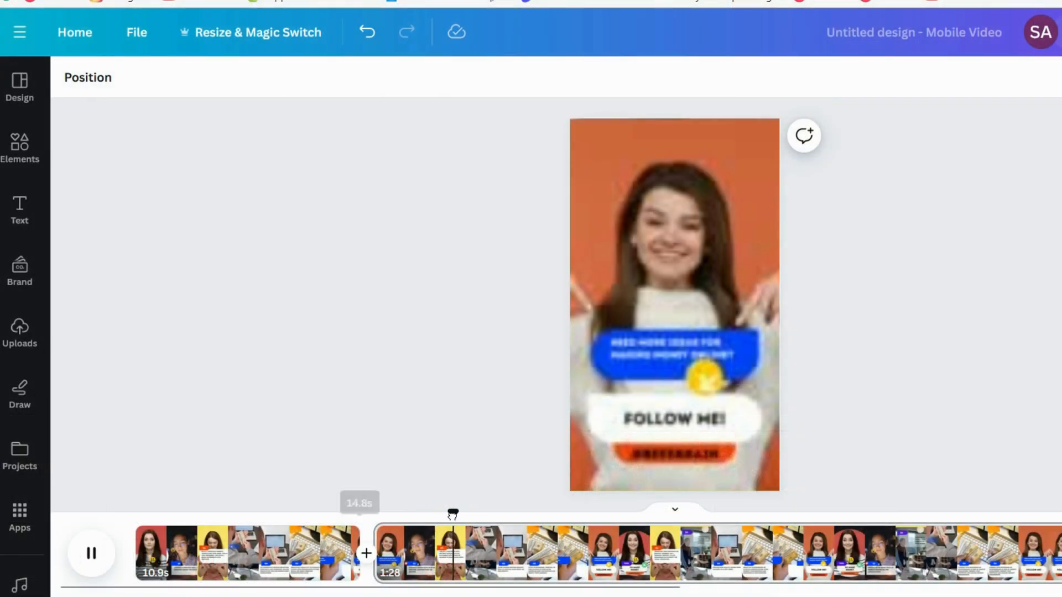
left_click_drag(452, 515, 580, 512)
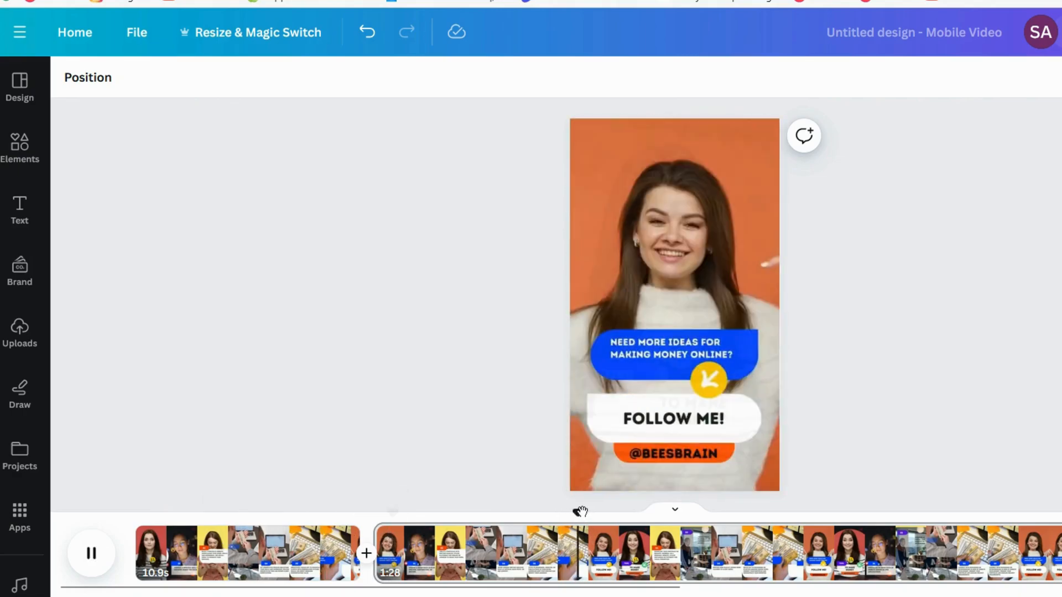
left_click(86, 541)
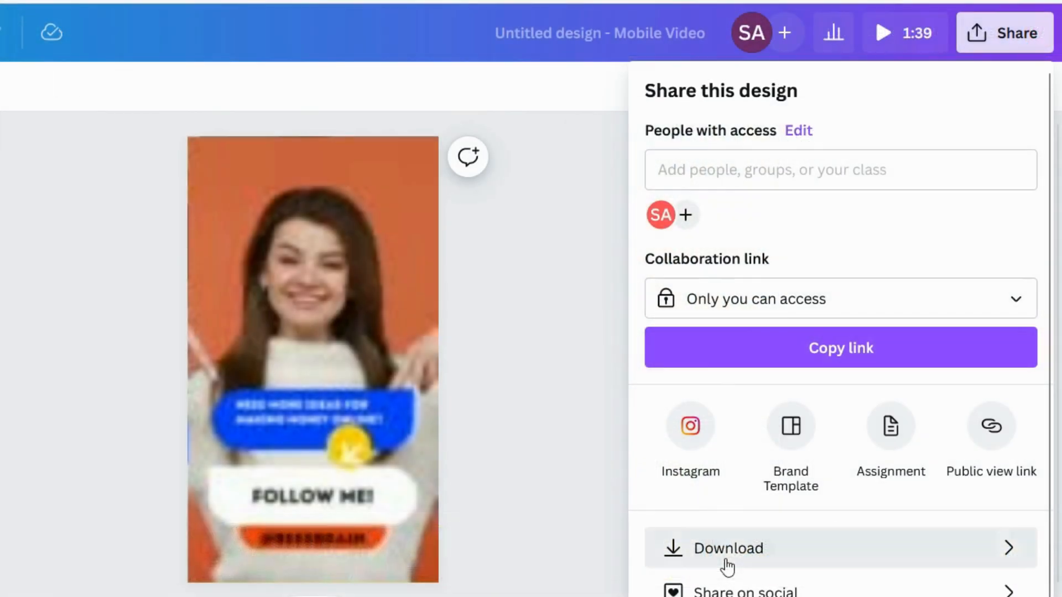
left_click(725, 564)
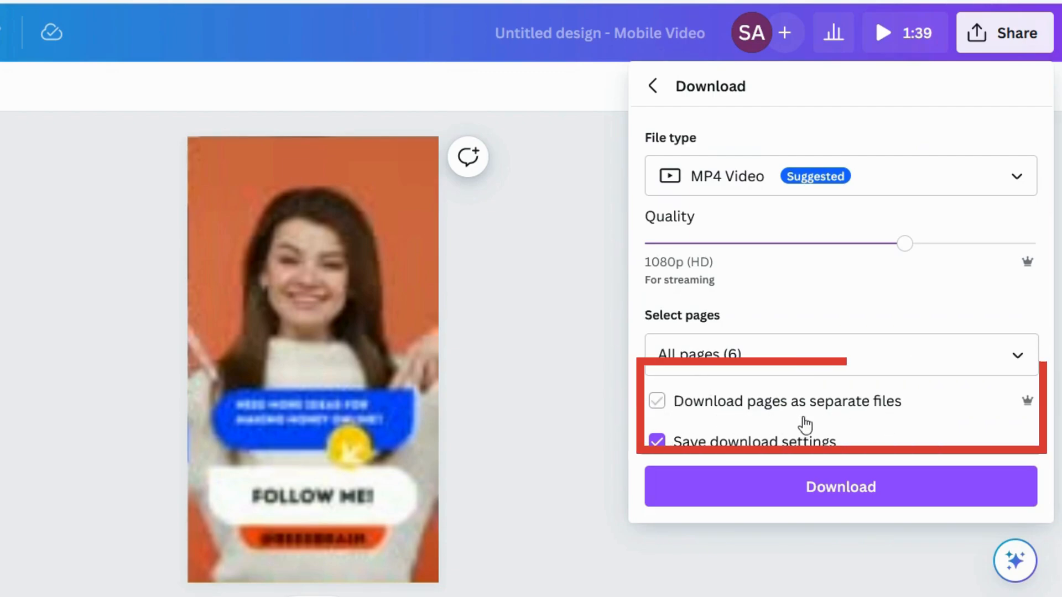
left_click(868, 497)
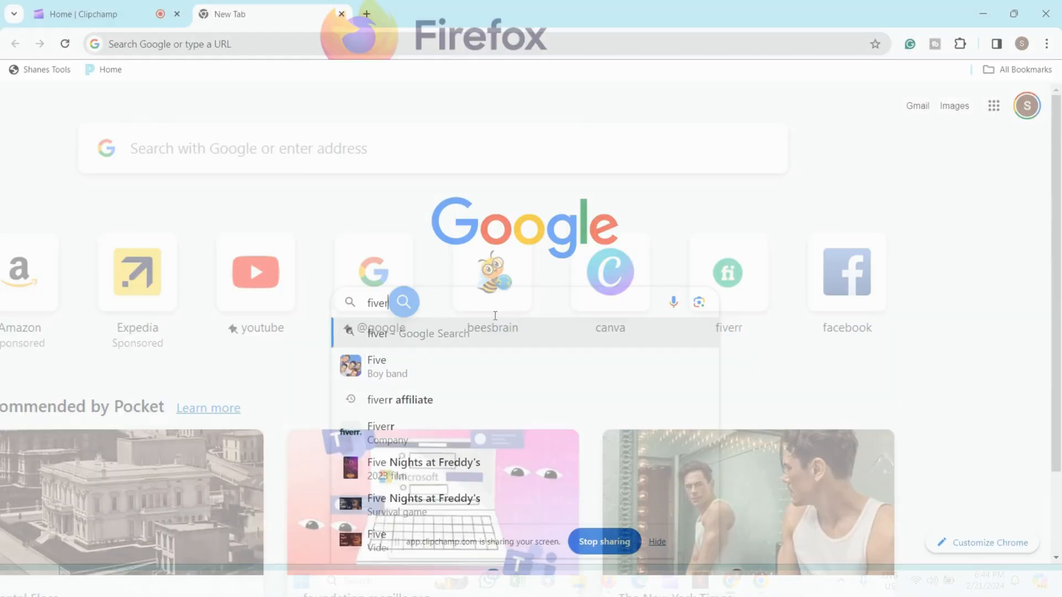
- Search Google Images for fiverr and save the Fiverr logo as a PNG named "fiverr"
key("Return")
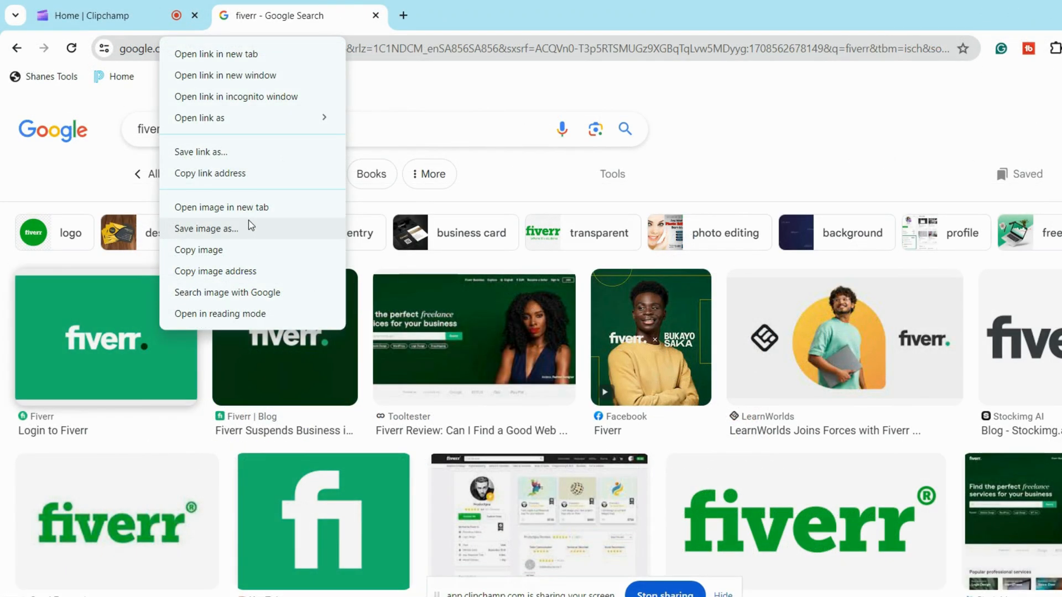
left_click(250, 228)
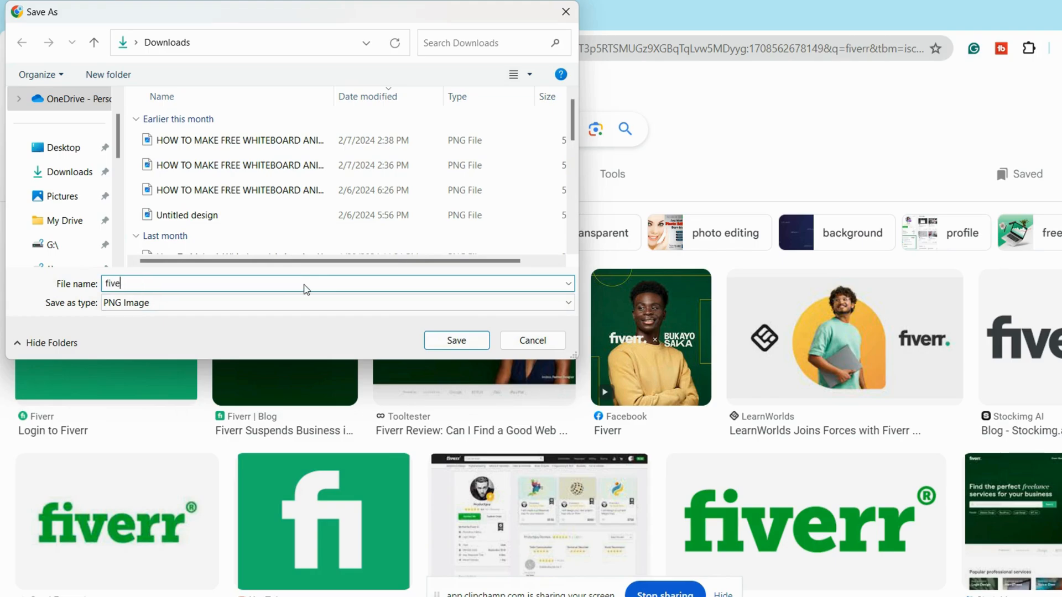
key("Return")
- Search Google Images for "contently" and save its logo as a PNG named "contently"
type("co")
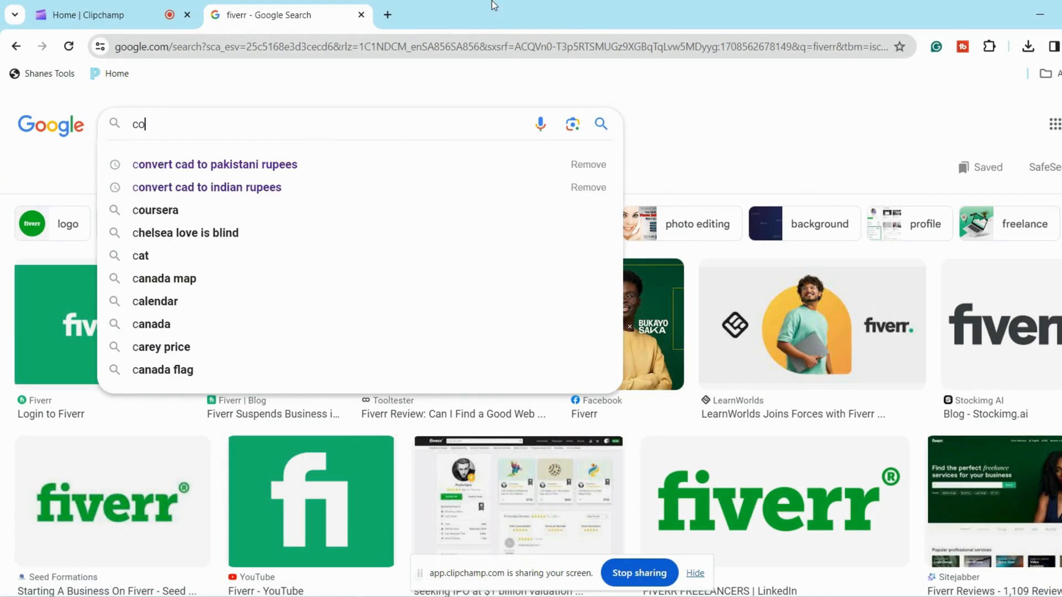
type("nten")
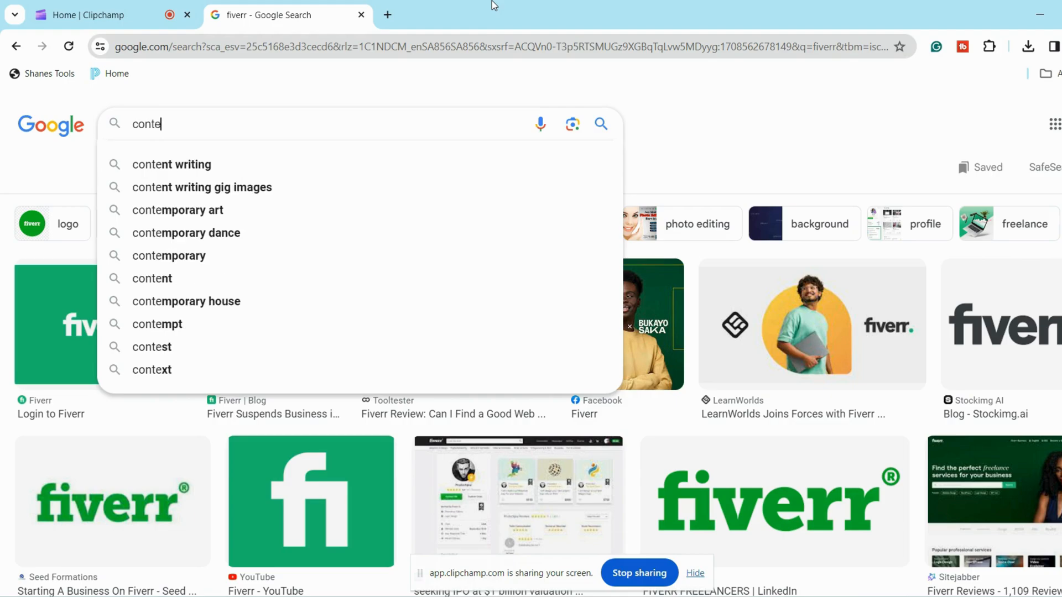
type("tly")
key("Return")
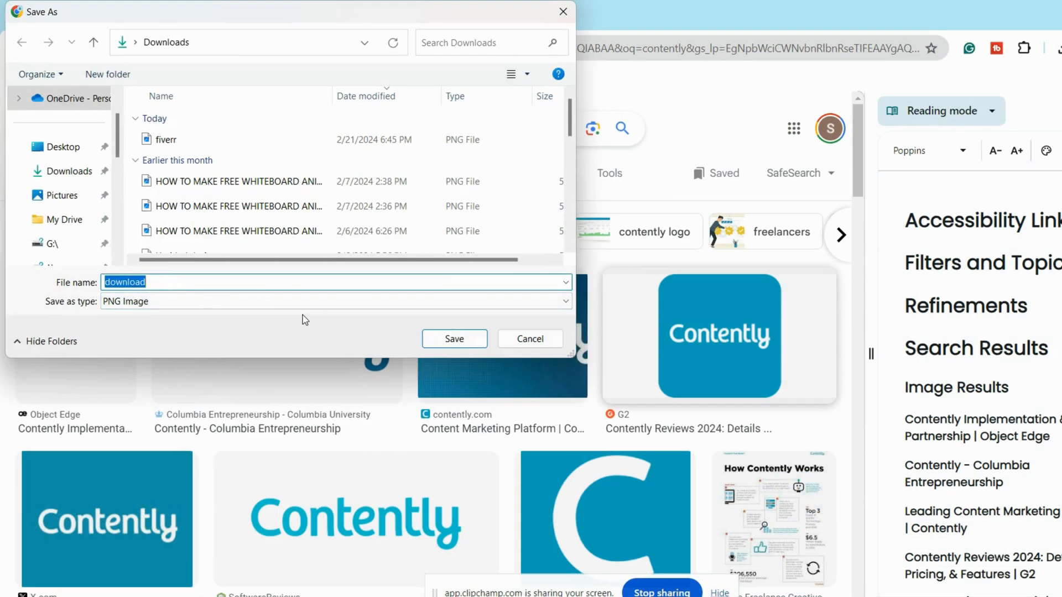
type("contently")
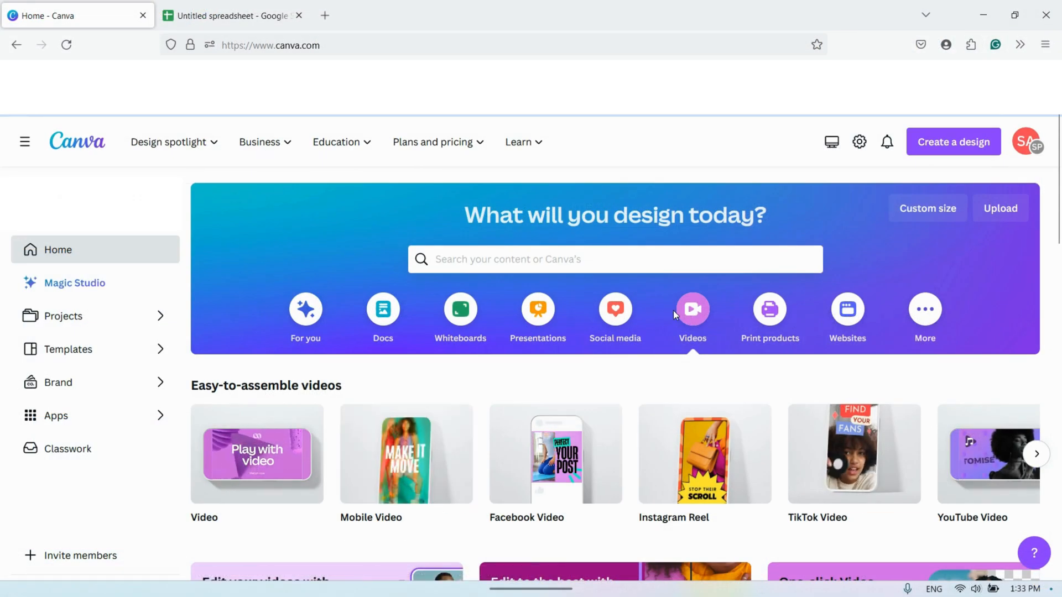
- Create a blank Mobile Video design in Canva, open its uploads and extend the page duration to 10 seconds
left_click(402, 456)
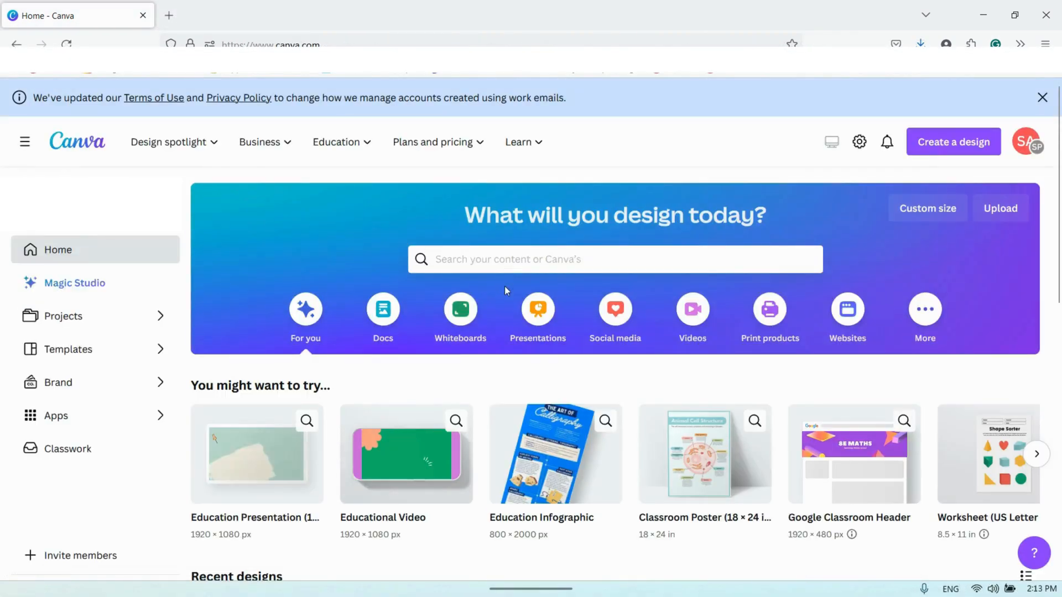
left_click(693, 309)
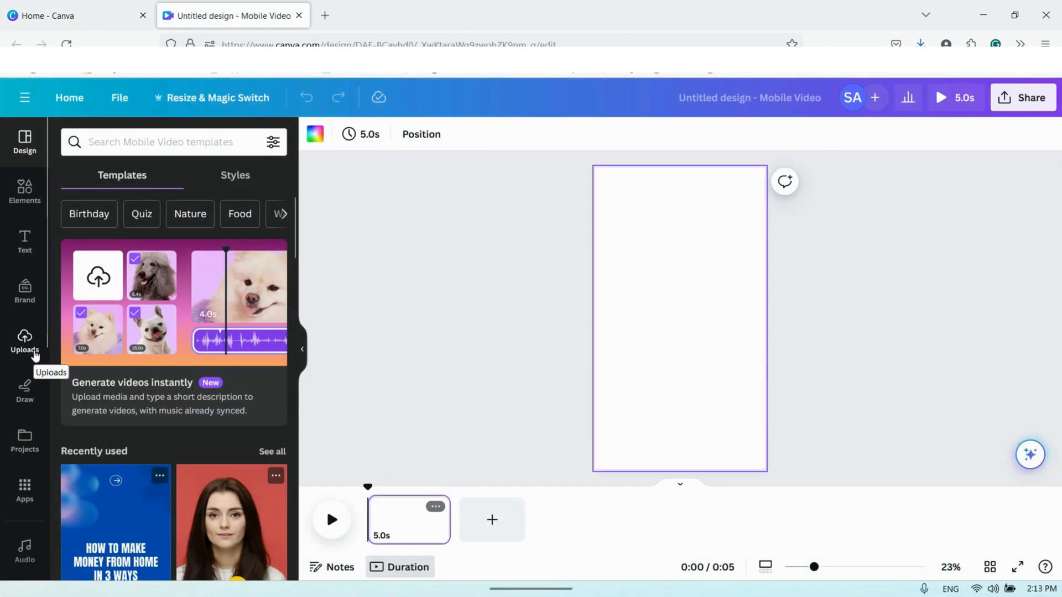
left_click(31, 351)
left_click(216, 218)
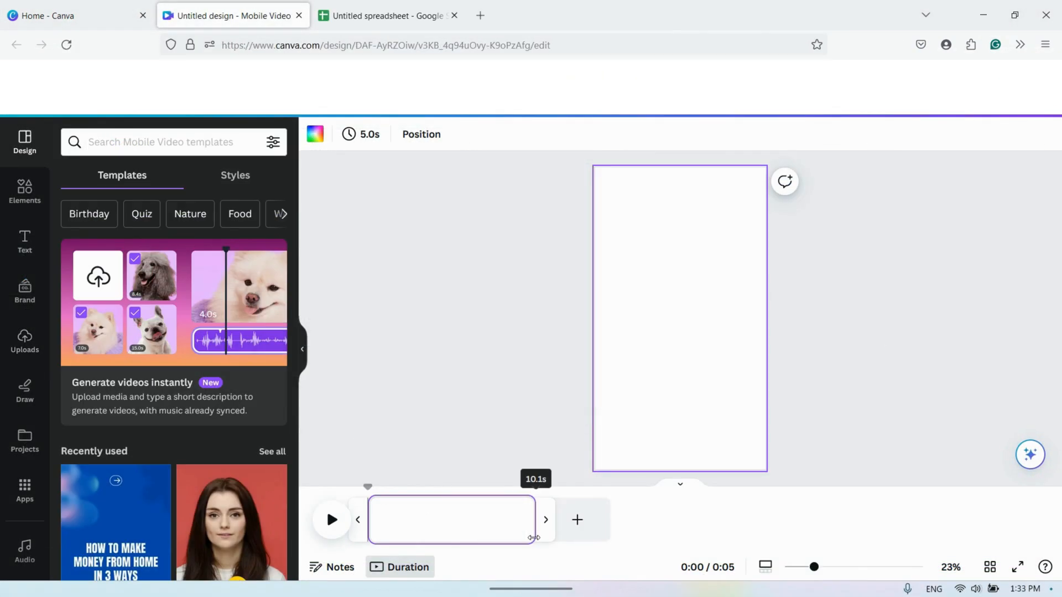
left_click_drag(532, 539, 533, 539)
- Search the stock videos for "money" and set the dark blue currency symbols clip as the page background
scroll(25, 454, "down", 3)
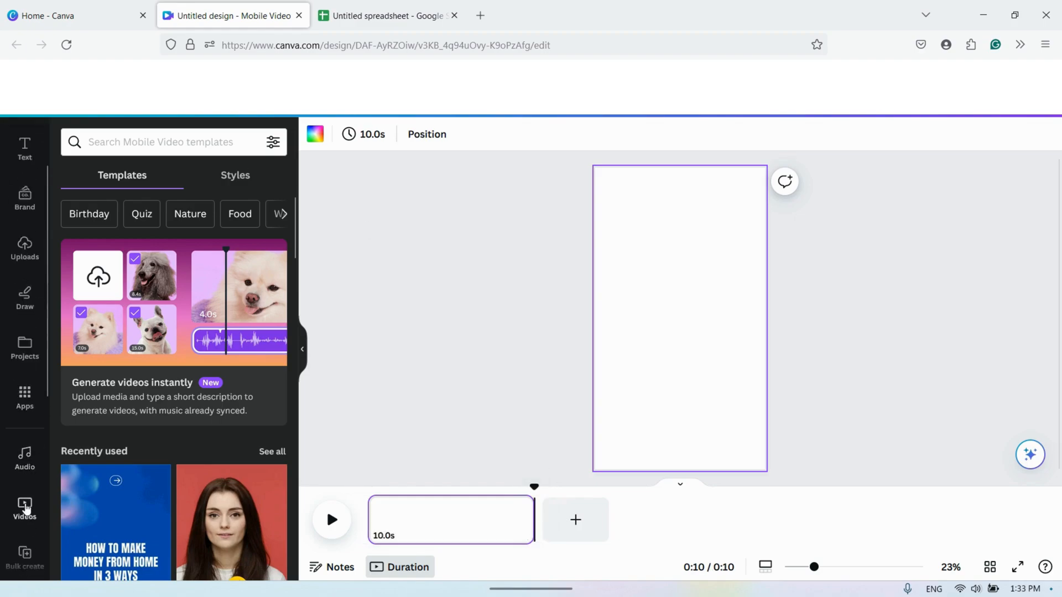
left_click(24, 460)
type("money")
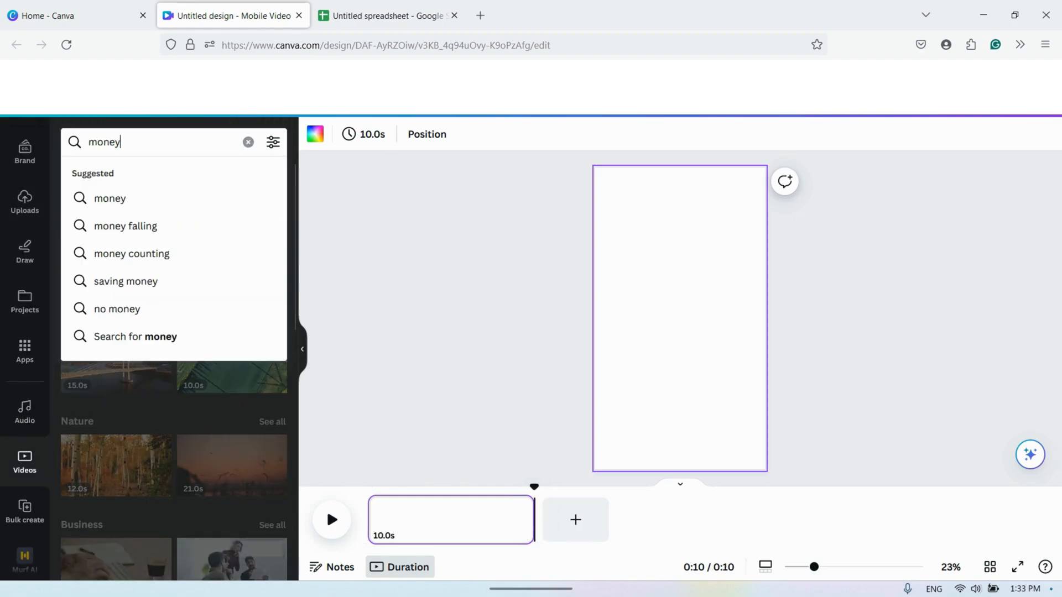
key("Return")
left_click(222, 294)
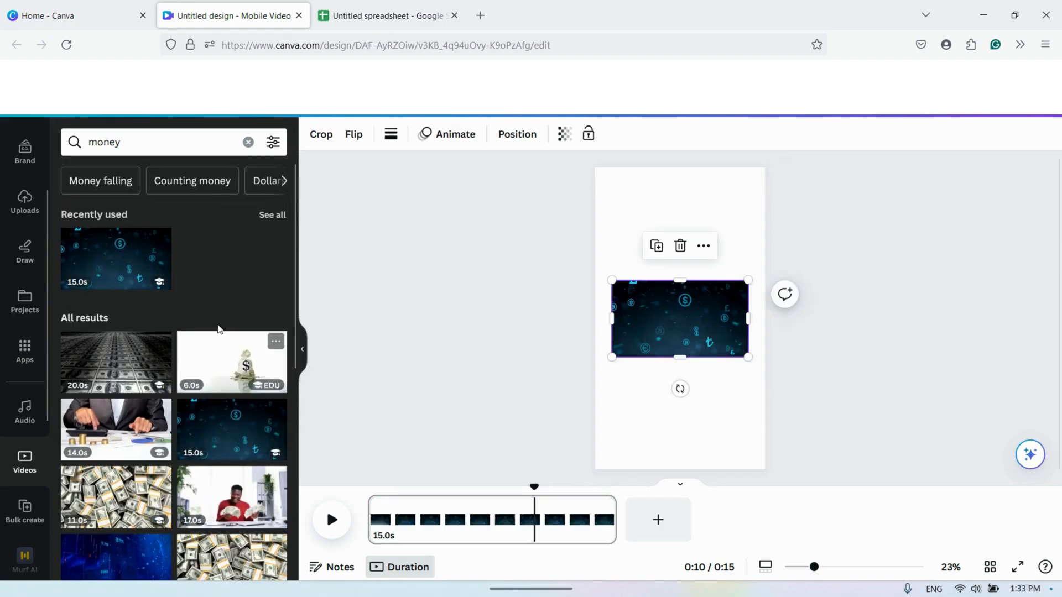
left_click(704, 246)
left_click(781, 464)
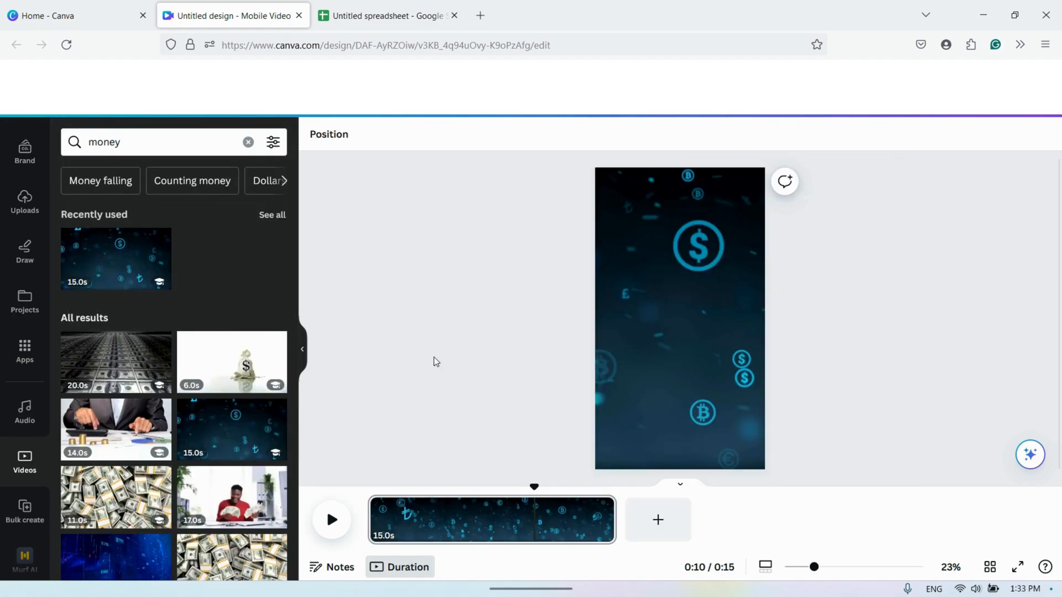
- Add a teal rectangle, stretch it over the whole page and reduce its opacity so the background video shows through
key("r")
left_click_drag(707, 289, 773, 166)
left_click_drag(654, 345, 584, 484)
left_click(1012, 133)
left_click_drag(992, 201, 965, 201)
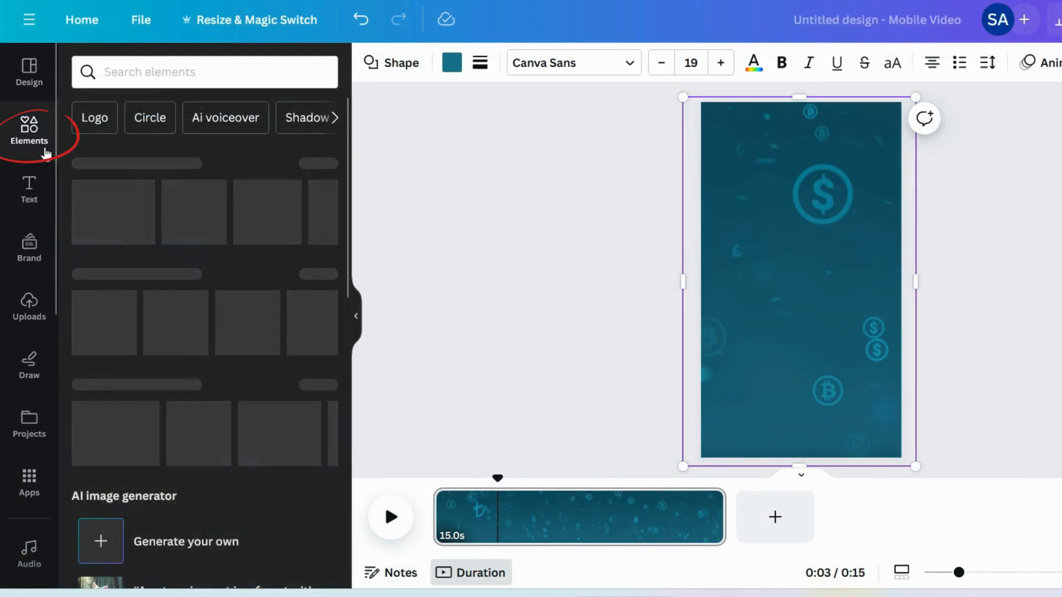
- Search the elements for "frames", add the square frame and reshape it into a wide rectangle on the page
left_click(151, 75)
type("frames")
key("Return")
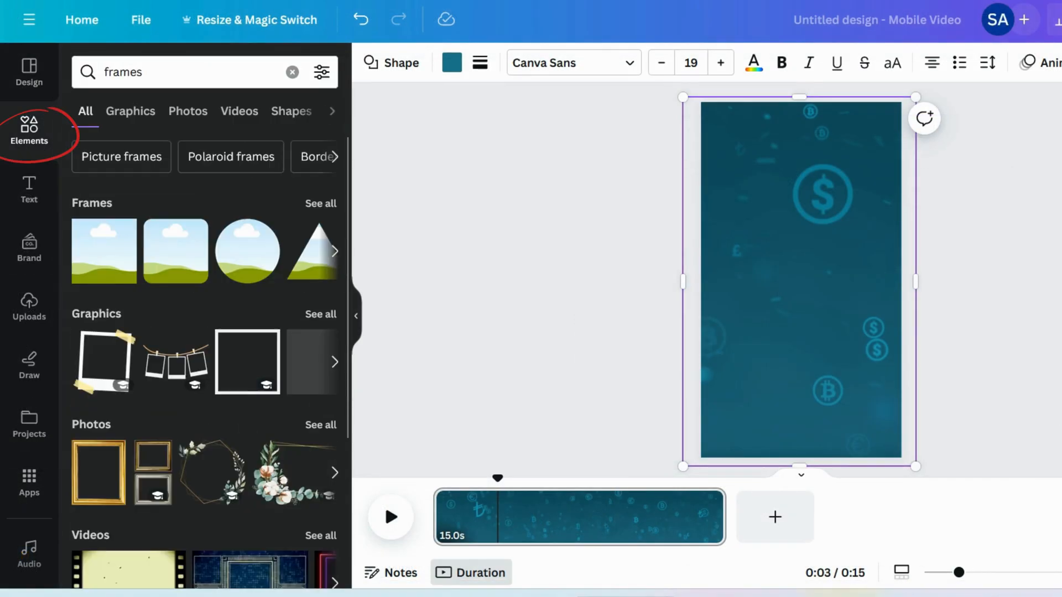
left_click(105, 260)
left_click_drag(801, 329, 806, 299)
left_click_drag(853, 263, 883, 266)
left_click_drag(750, 263, 726, 262)
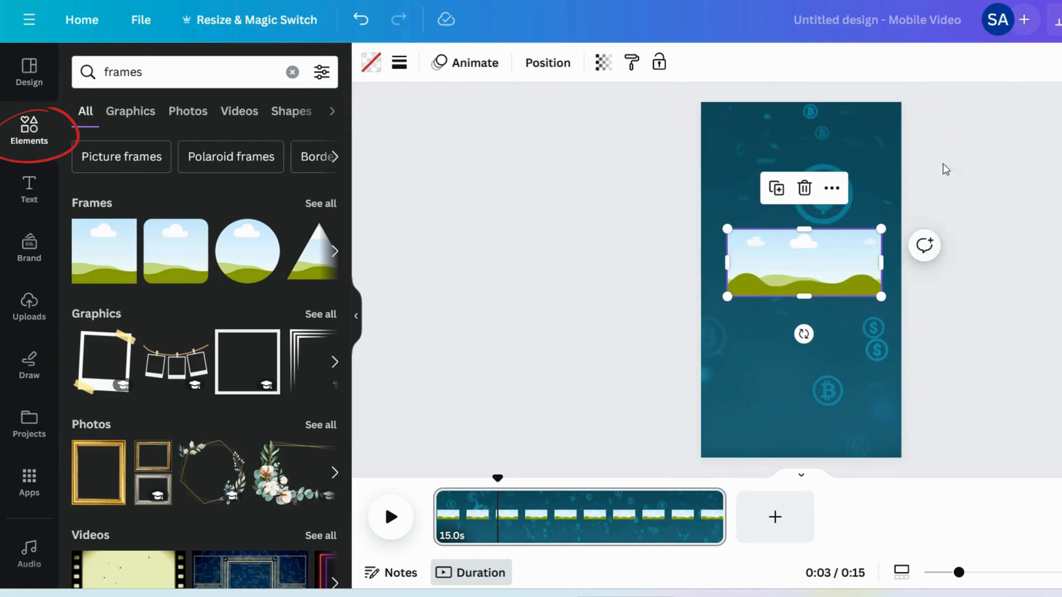
- Move the frame to the upper part of the page and enlarge it to almost the page width
left_click_drag(838, 265, 837, 166)
left_click_drag(804, 197, 802, 218)
left_click_drag(726, 176, 718, 176)
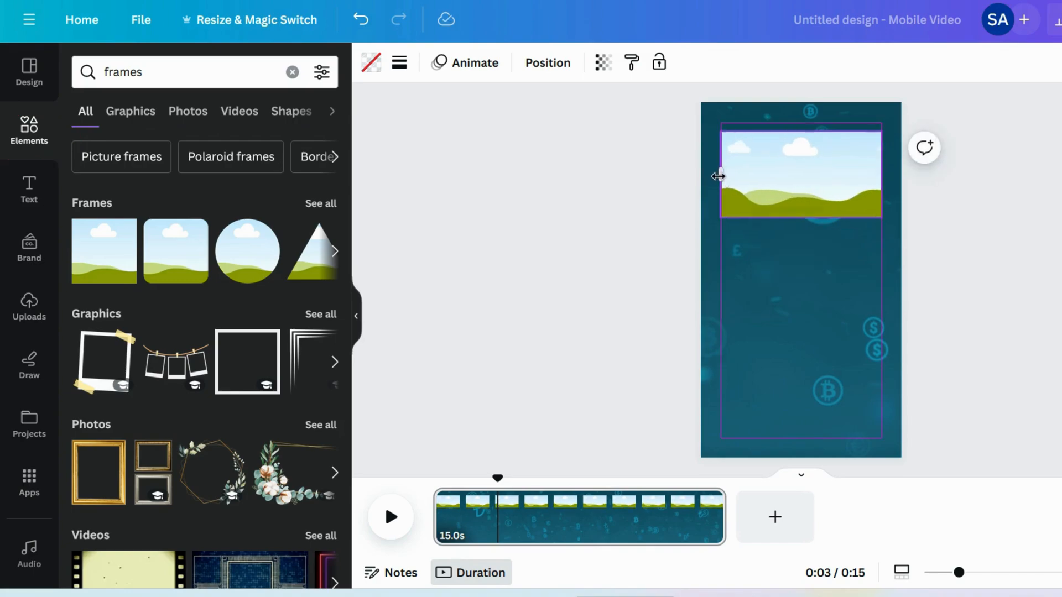
left_click_drag(821, 202, 816, 187)
left_click(636, 243)
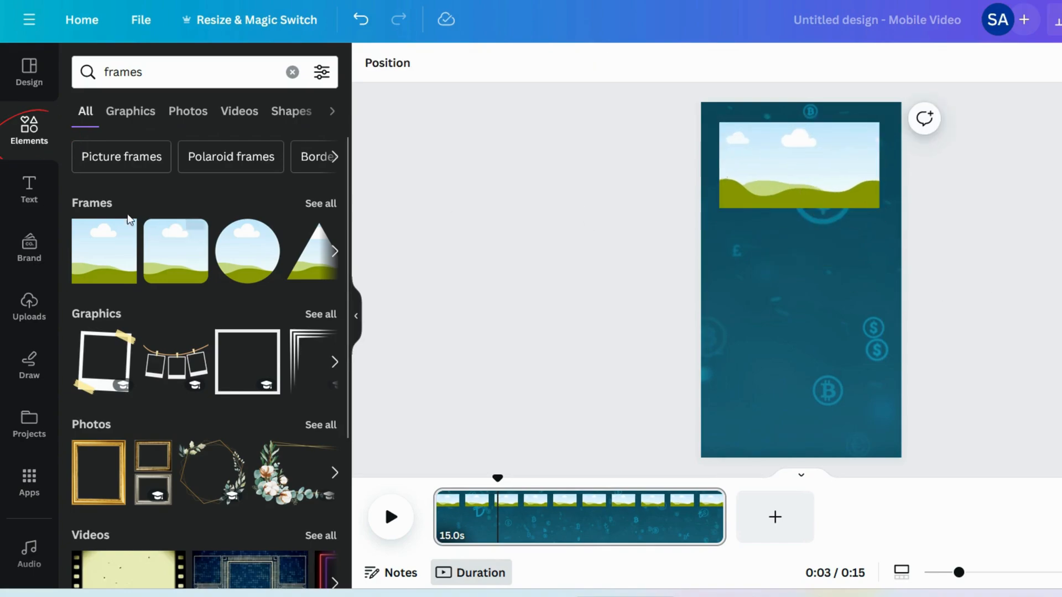
- Add a heading reading "Title" in Archivo Black and place it just below the frame
left_click(30, 188)
left_click(142, 248)
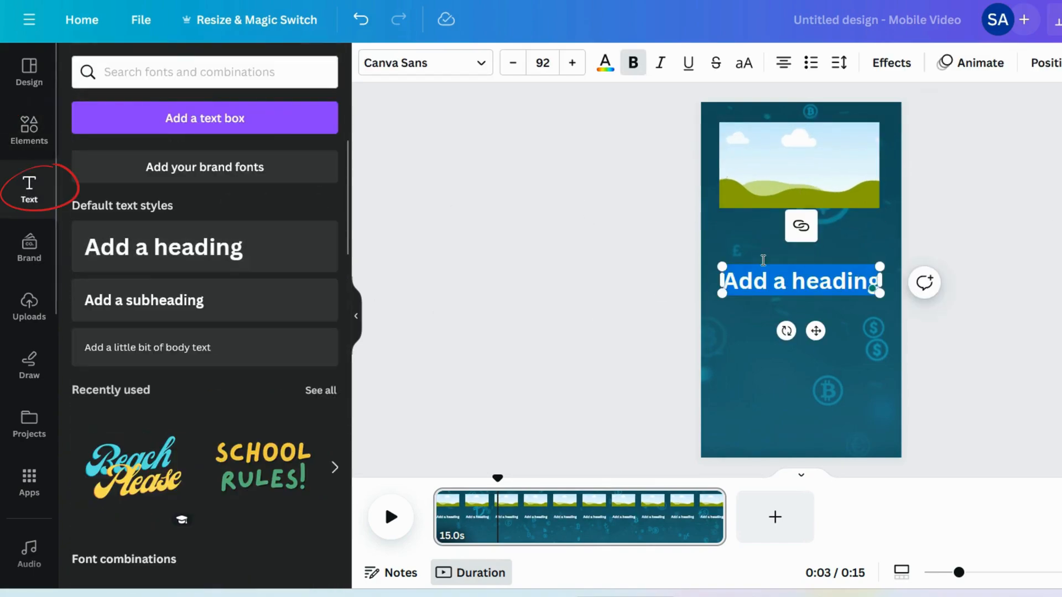
left_click(470, 63)
type("TI")
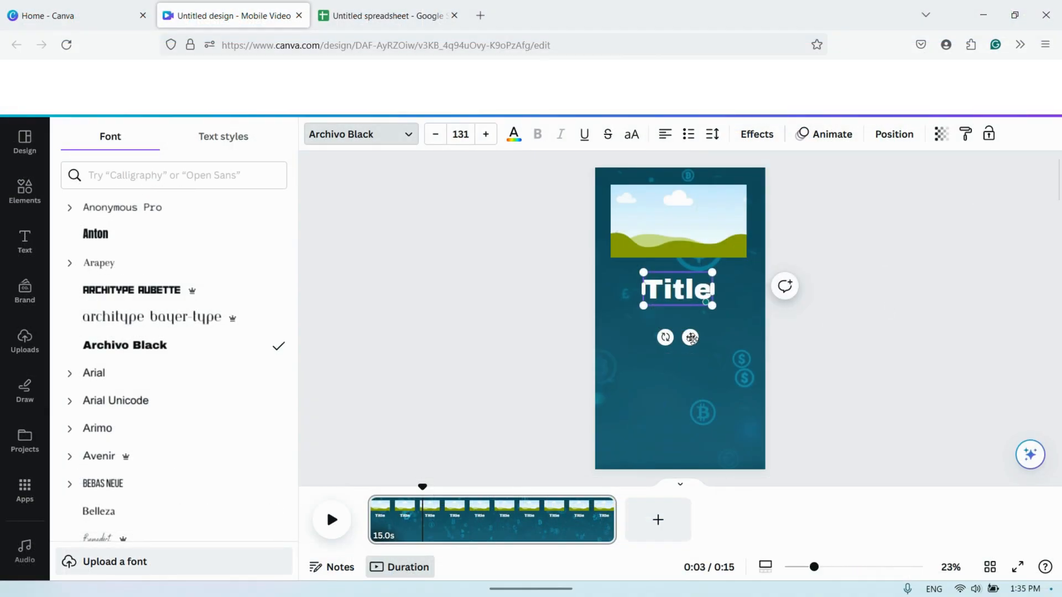
left_click_drag(691, 338, 660, 327)
- Underline the "Title" heading and colour it red
left_click(584, 135)
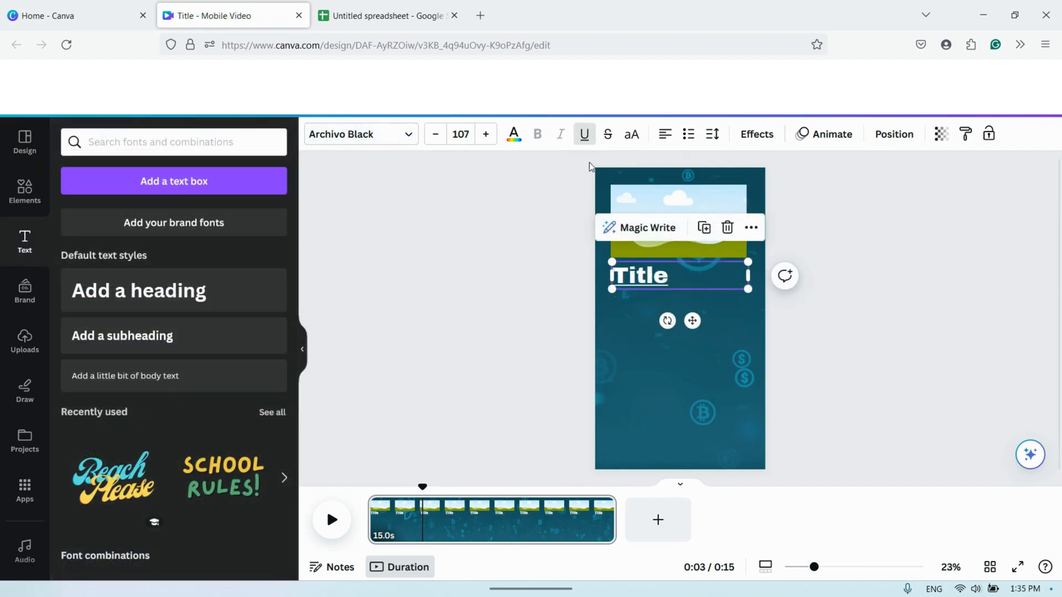
left_click(514, 138)
left_click(87, 432)
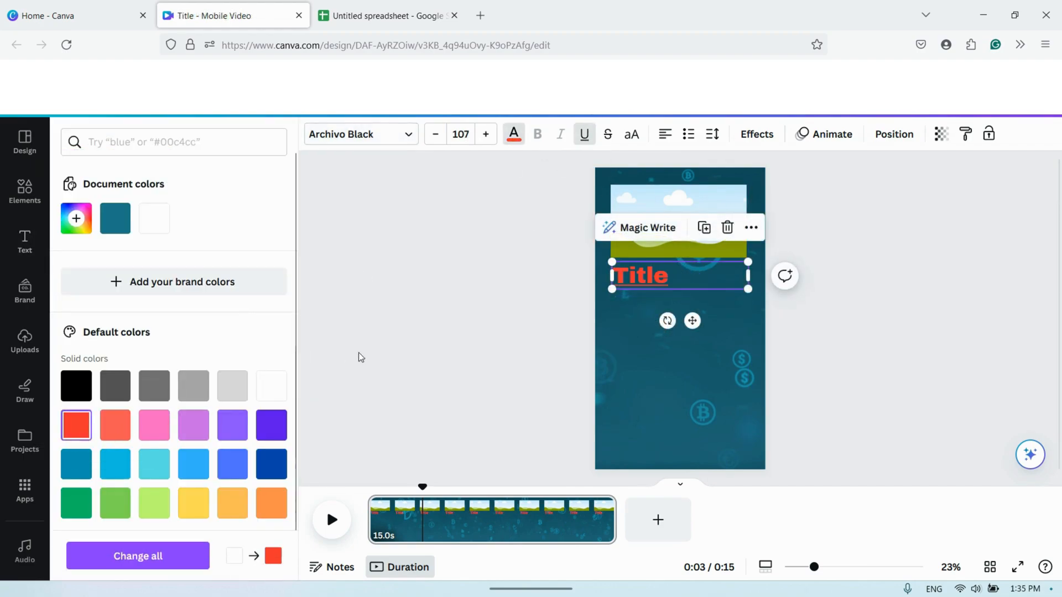
left_click(827, 319)
- Duplicate the title and turn the copy into a smaller "Step 1" text below it
left_click(626, 282)
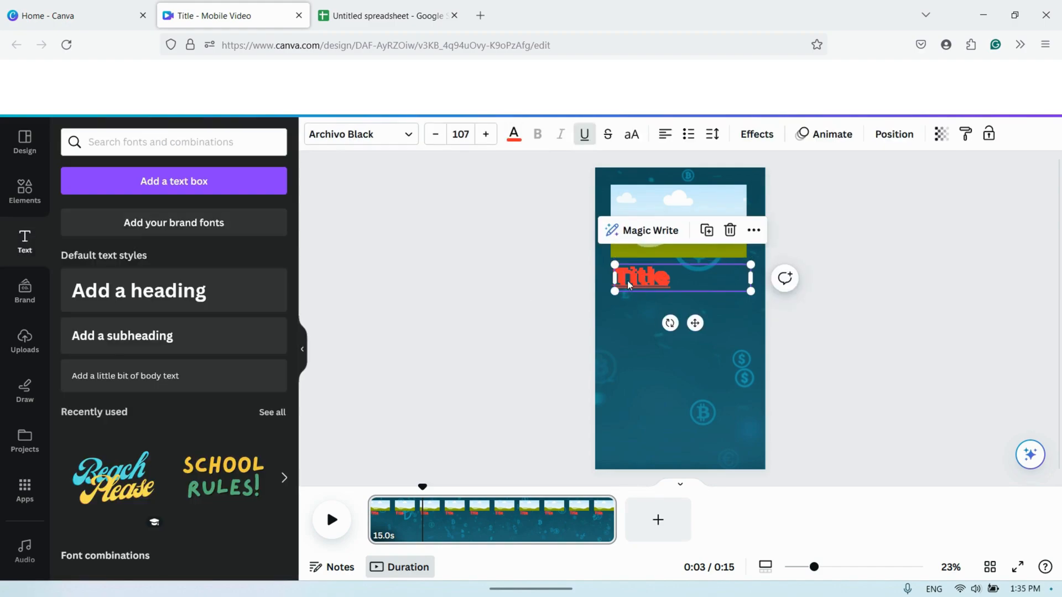
mouse_move(628, 280)
left_mouse_down()
mouse_move(638, 311)
mouse_move(636, 299)
left_mouse_up()
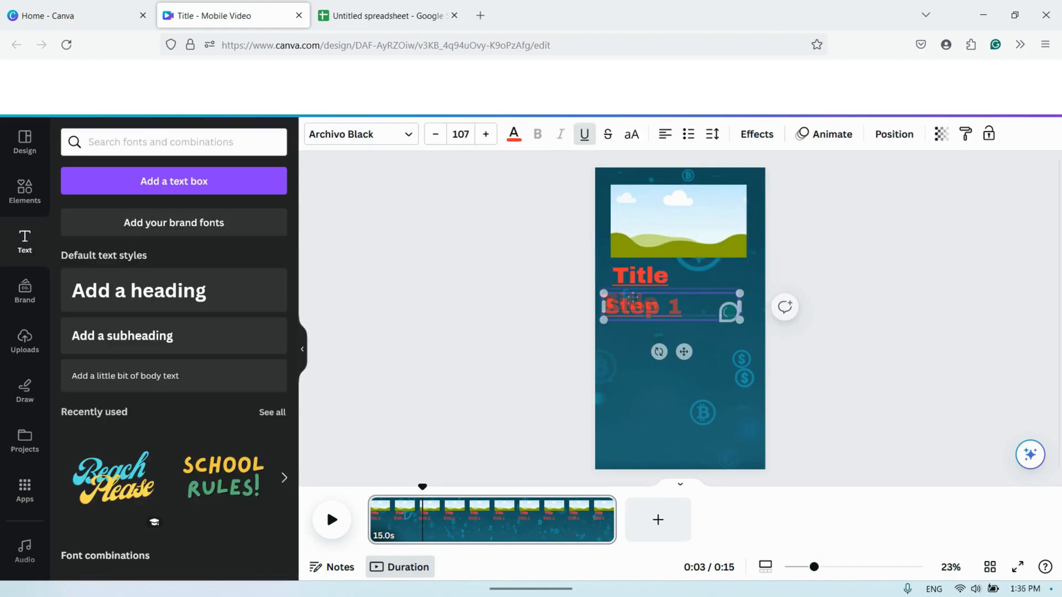
left_click(645, 351)
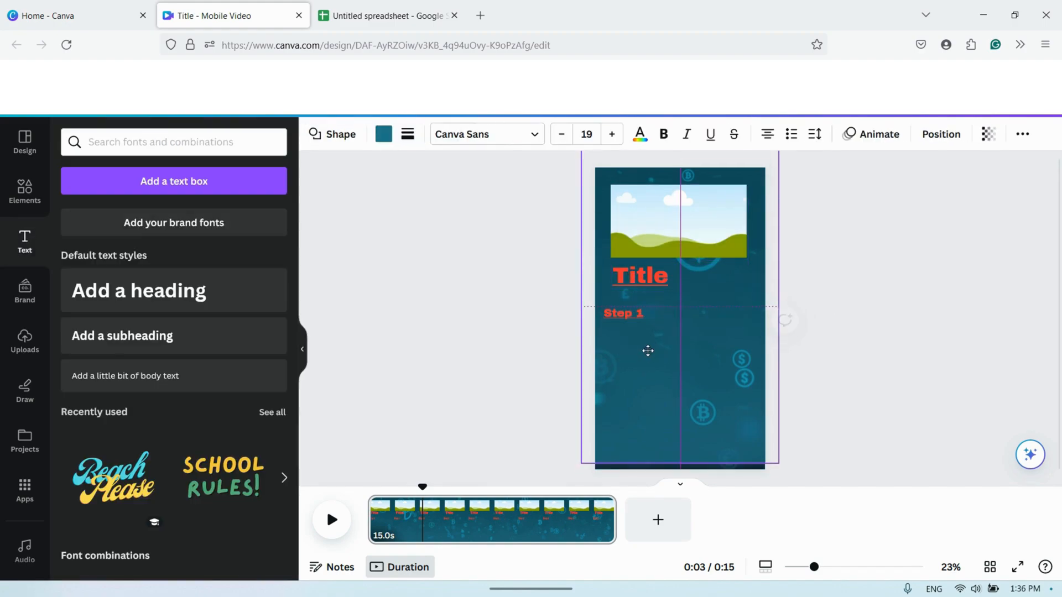
- Move the "Step 1" text up to sit just below the title and colour it light orange
left_click_drag(616, 313, 614, 303)
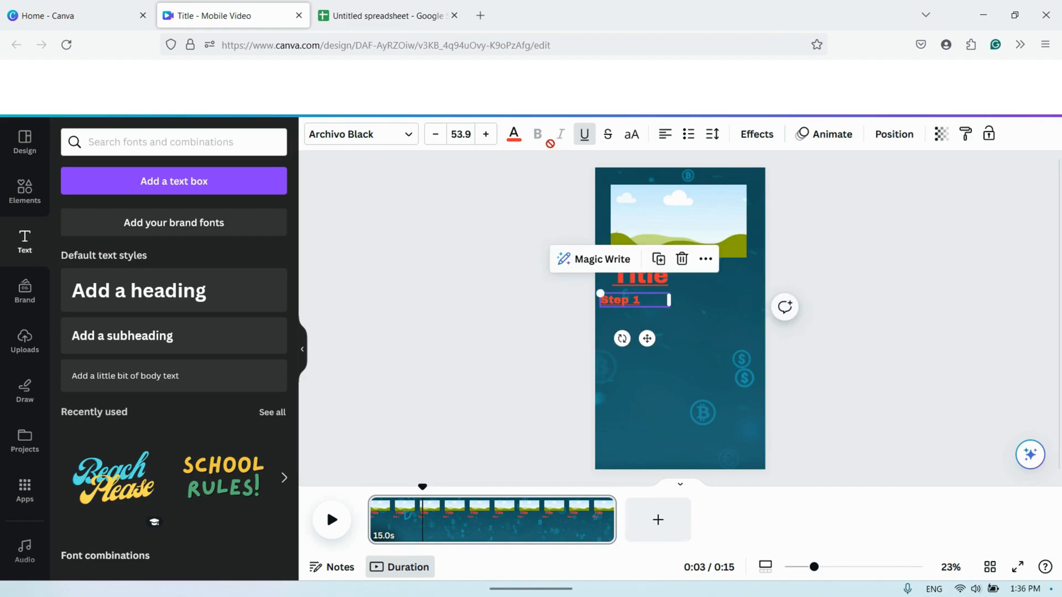
left_click(513, 134)
left_click(232, 502)
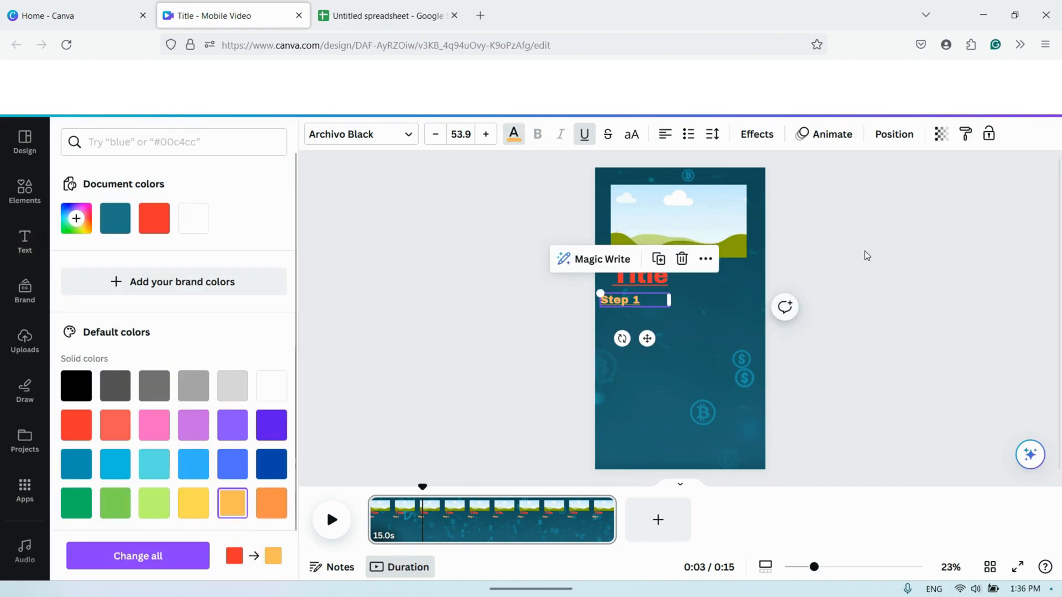
- Duplicate the "Step 1" text twice down the page and rename the copies "Step 2" and "Step 3"
key("ctrl+c")
key("ctrl+v")
left_click_drag(649, 342, 650, 395)
key("ctrl+d")
double_click(639, 356)
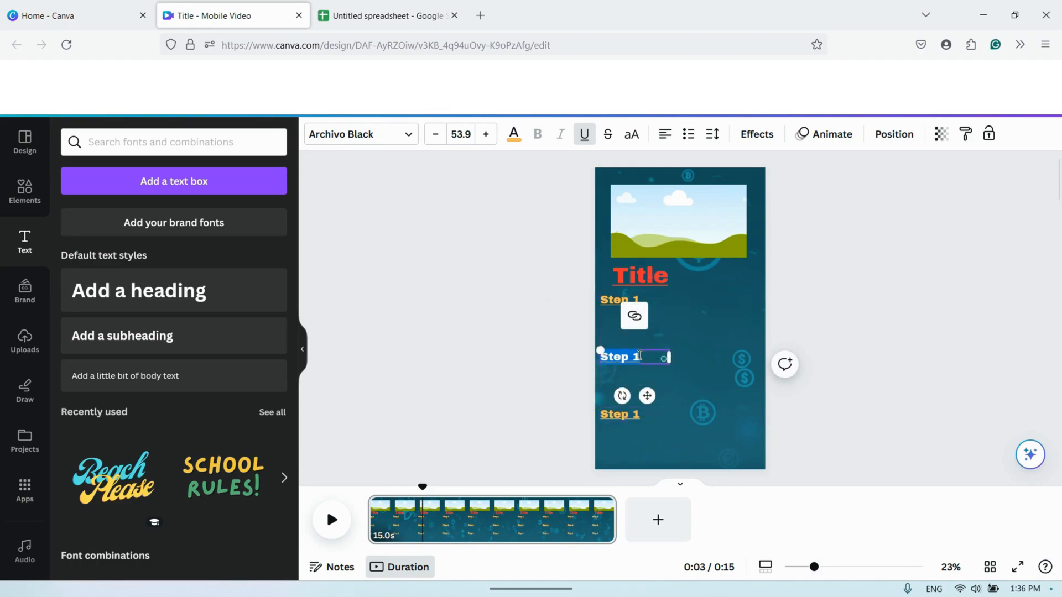
double_click(637, 415)
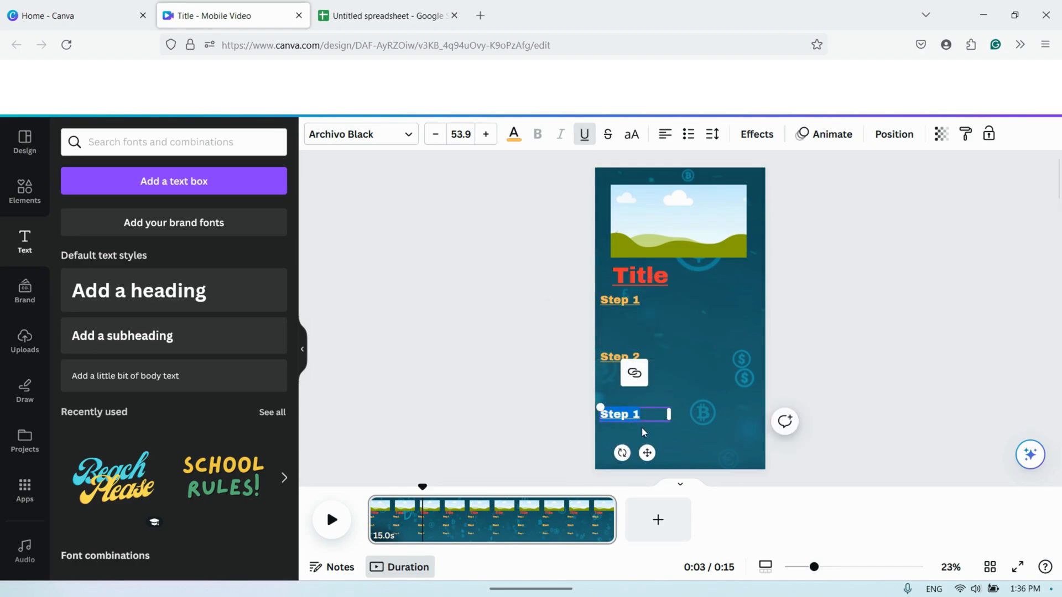
- Colour the "Step 2" text green and the "Step 3" text turquoise
left_click(630, 355)
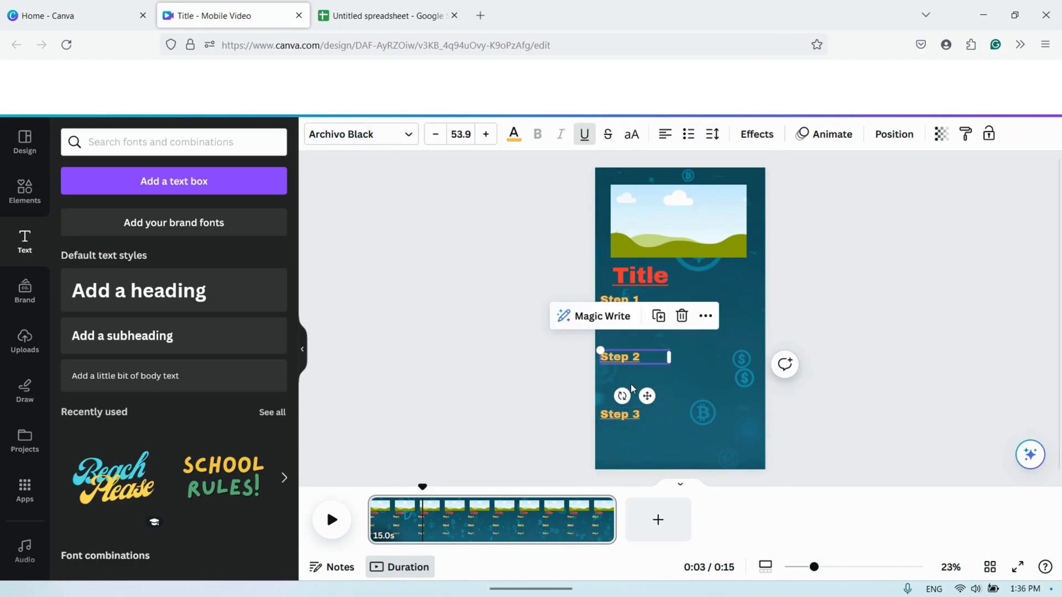
left_click(514, 135)
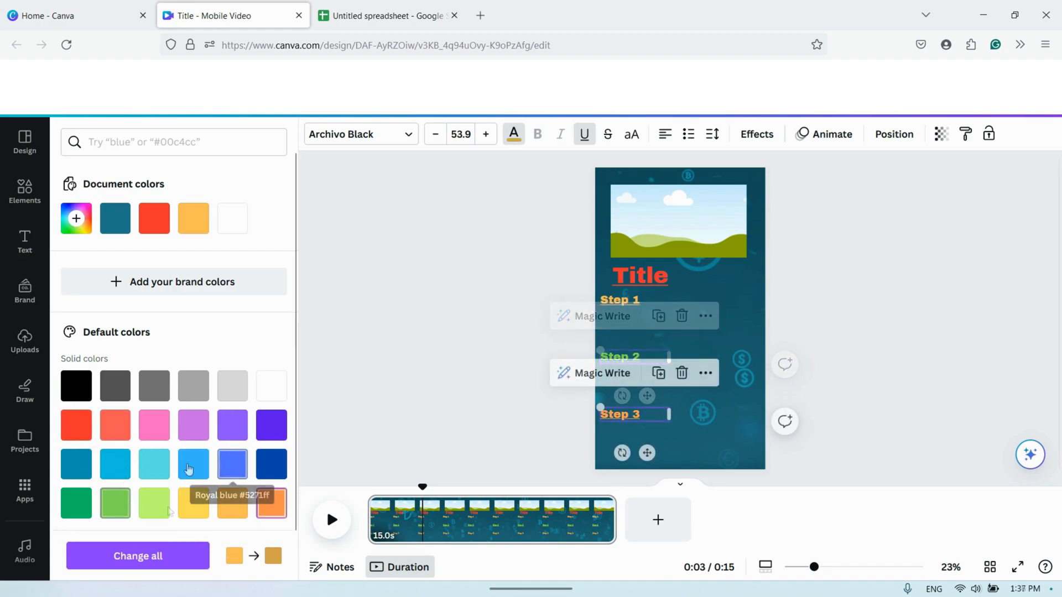
left_click(160, 467)
left_click(867, 344)
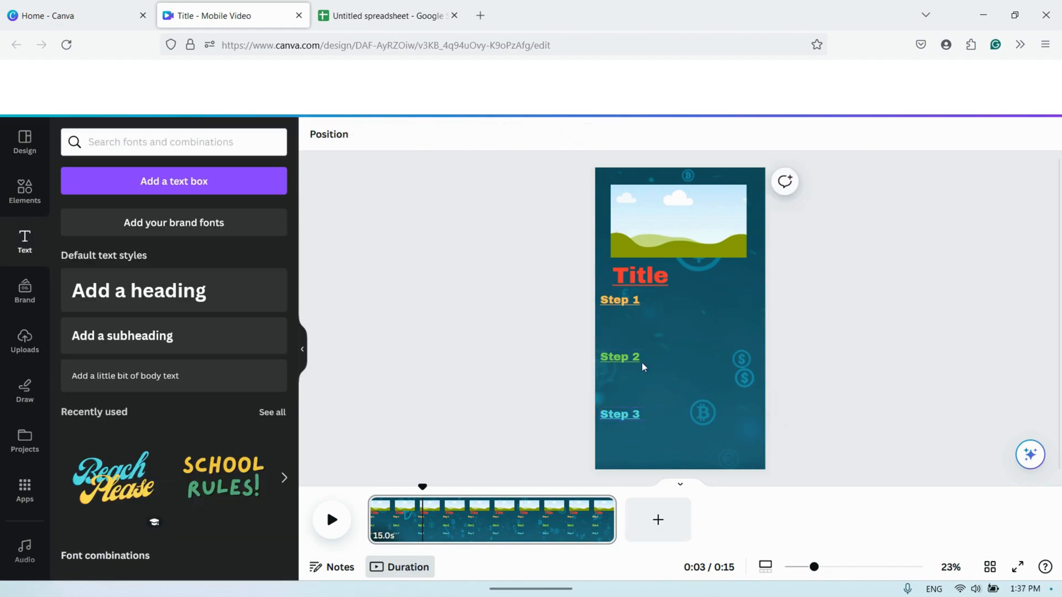
- Add a heading reading "How to make money online" in left-aligned uppercase letters
left_click(643, 366)
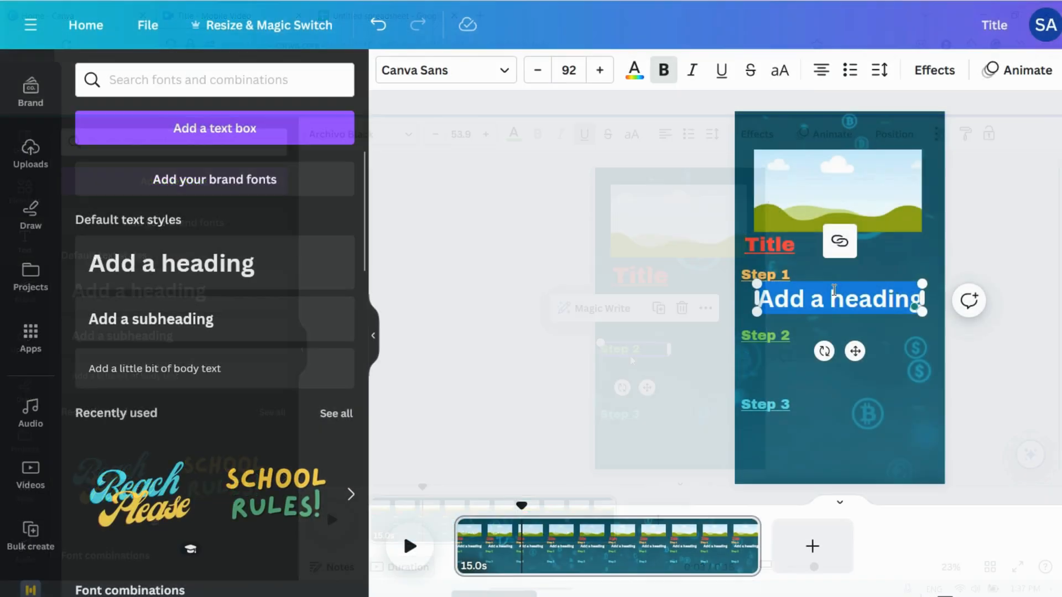
type("How to make money online")
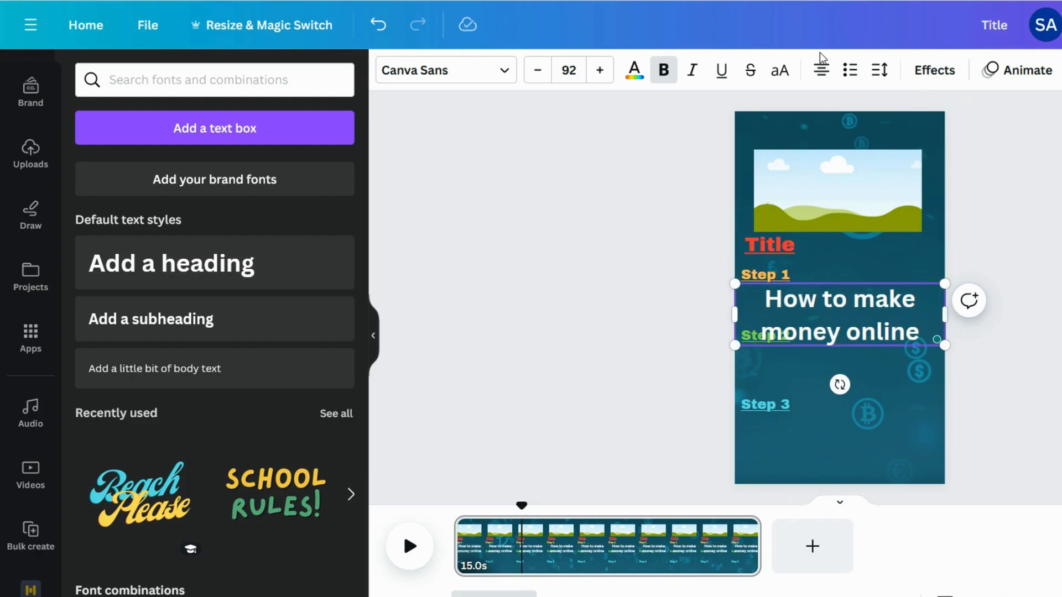
left_click(822, 69)
left_click(780, 70)
- Shrink the new heading to font size 46, place it above the frame, and colour it red
left_click_drag(735, 345, 745, 321)
left_click_drag(857, 367, 864, 161)
left_click(635, 71)
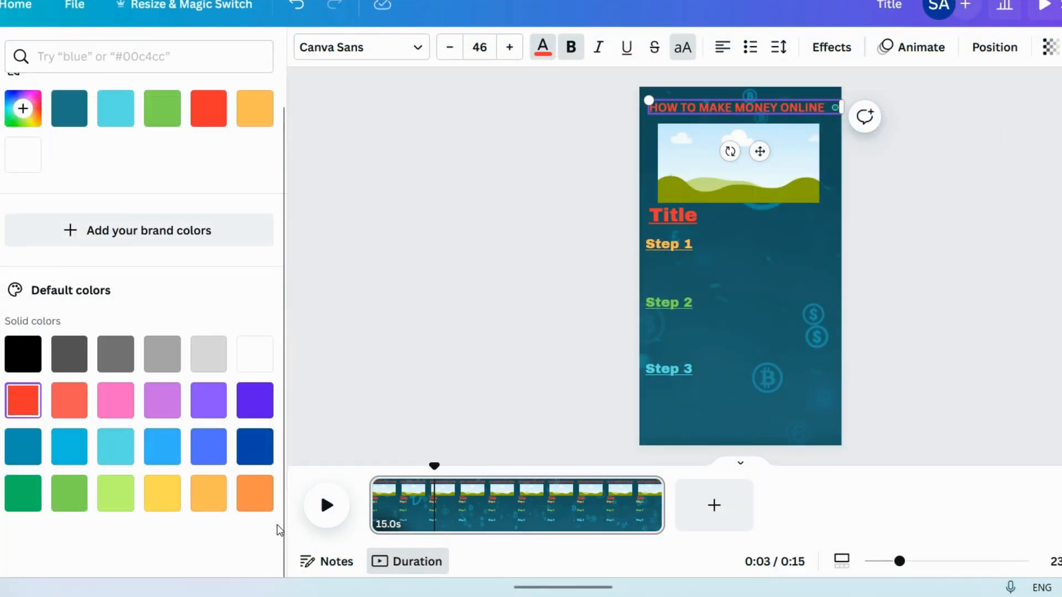
- Apply the Background text effect to the "HOW TO MAKE MONEY ONLINE" heading
left_click(817, 64)
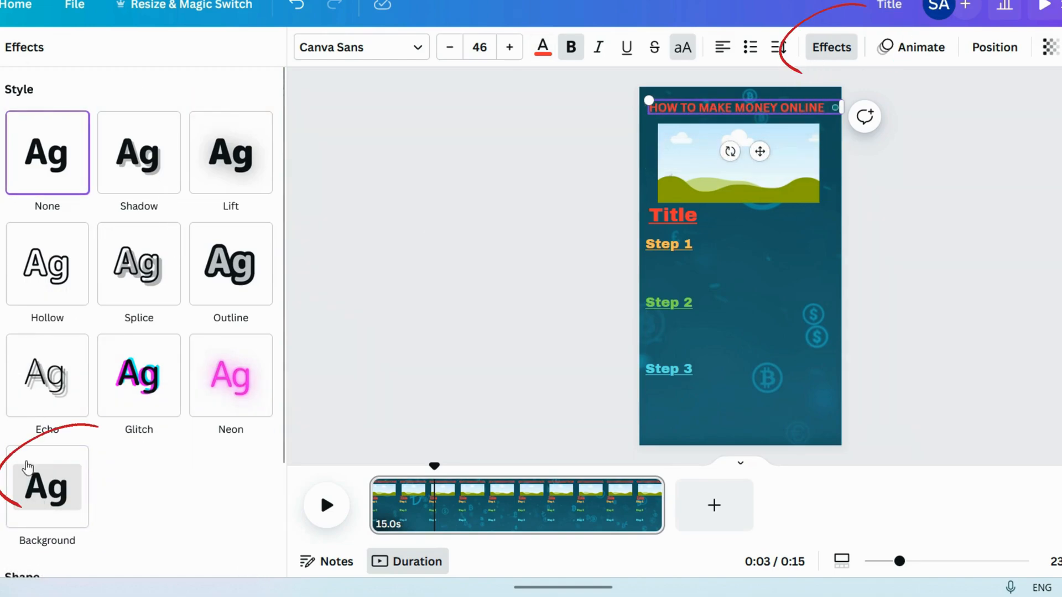
left_click(38, 502)
left_click(1052, 50)
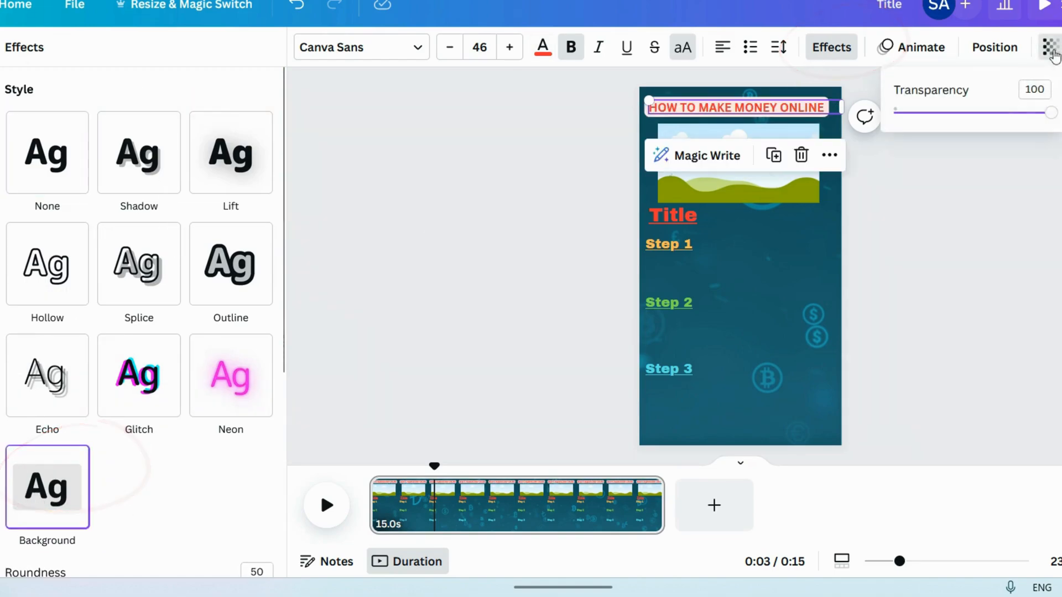
left_click_drag(1050, 121, 1048, 127)
key("Escape")
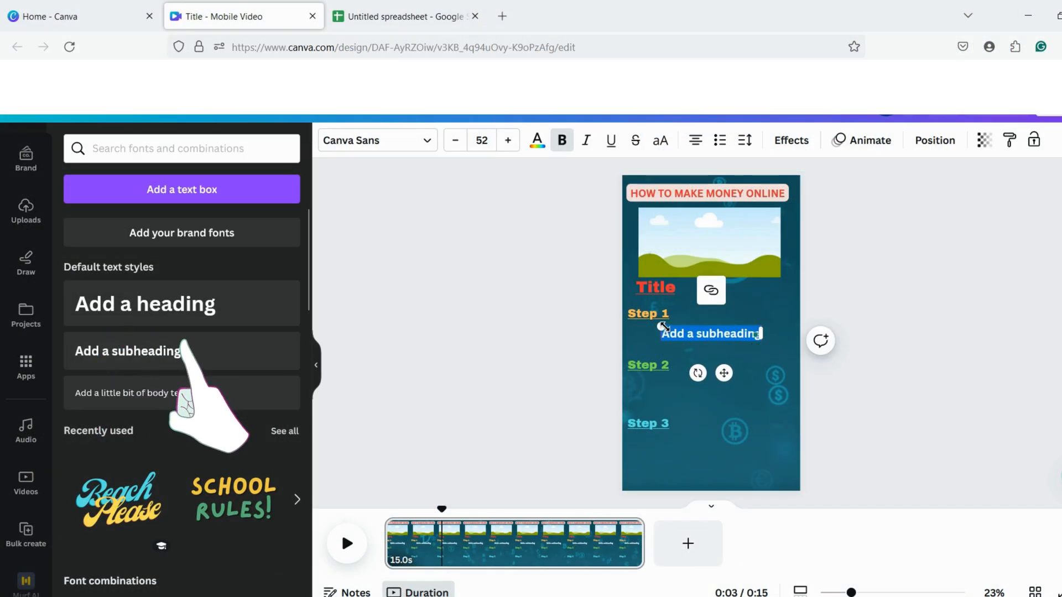
- Add a subheading below "Step 1", align it with the label, and widen its box to the page edge
left_click_drag(663, 326, 693, 332)
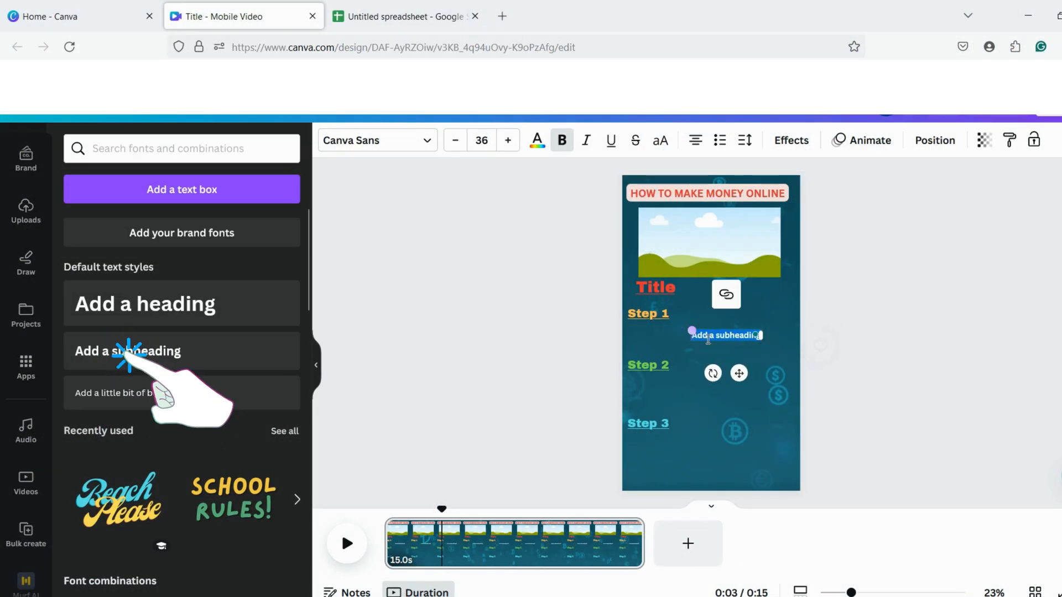
left_click_drag(737, 371, 677, 367)
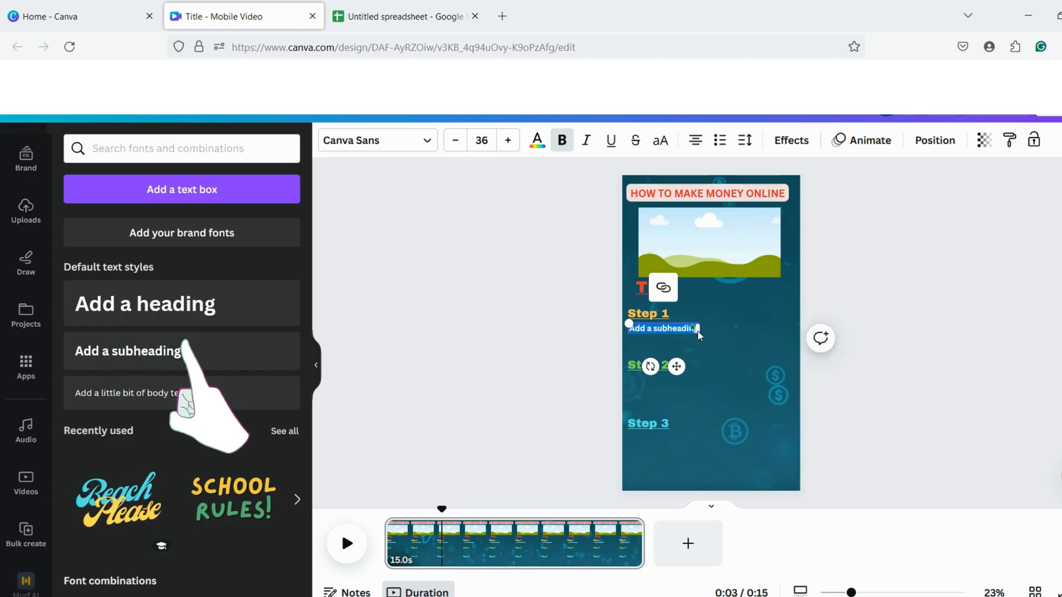
left_click(832, 275)
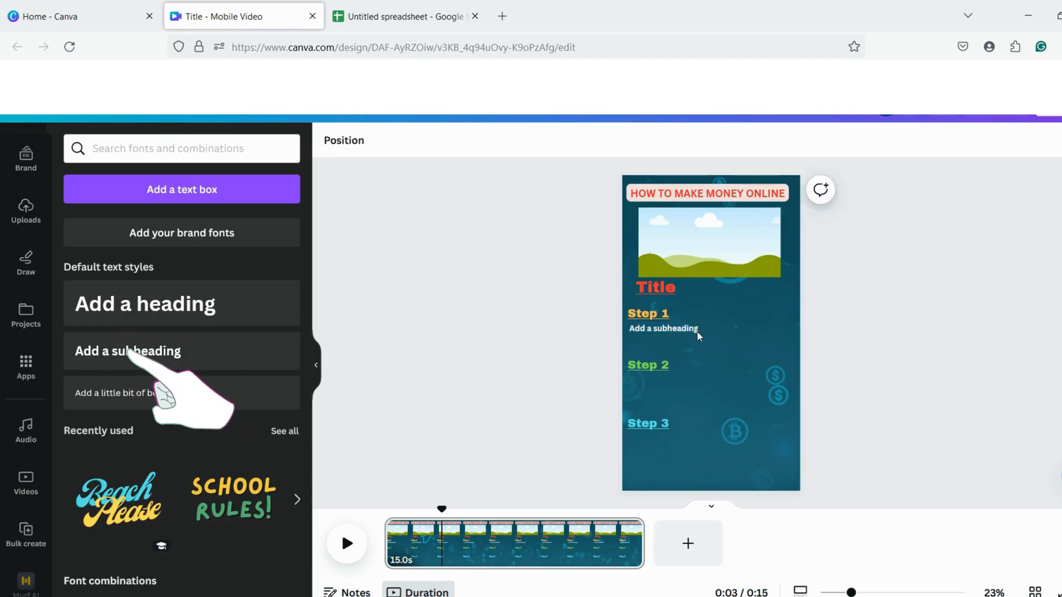
left_click(664, 328)
left_click_drag(698, 328, 799, 328)
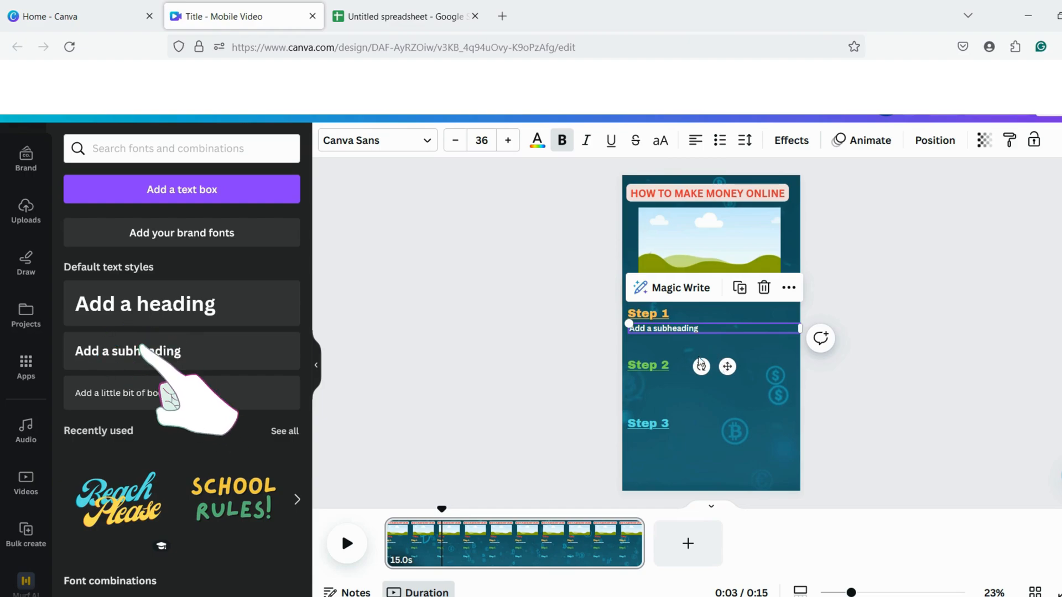
- Copy the Step 1 text from cell B2 in Google Sheets and paste it over the subheading placeholder in Canva
left_click(402, 16)
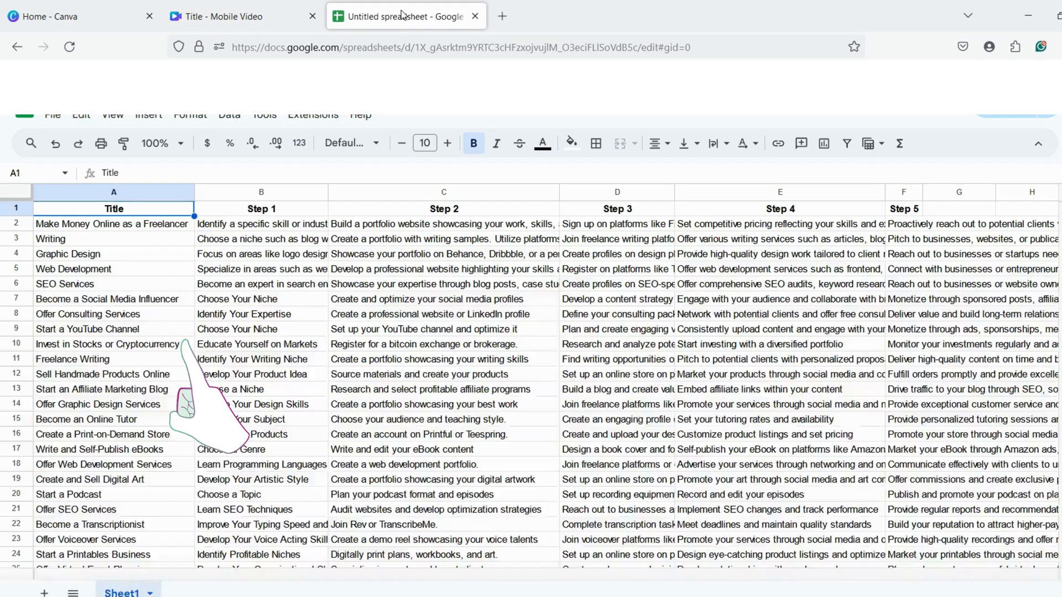
left_click(212, 226)
key("ctrl+a")
double_click(212, 226)
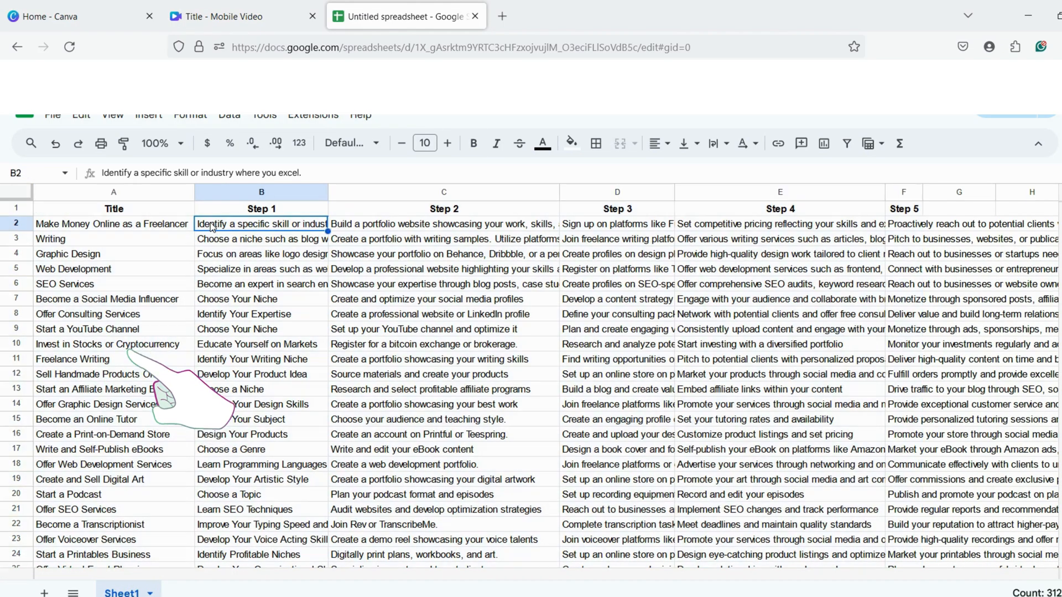
key("ctrl+a")
left_click(232, 16)
double_click(669, 328)
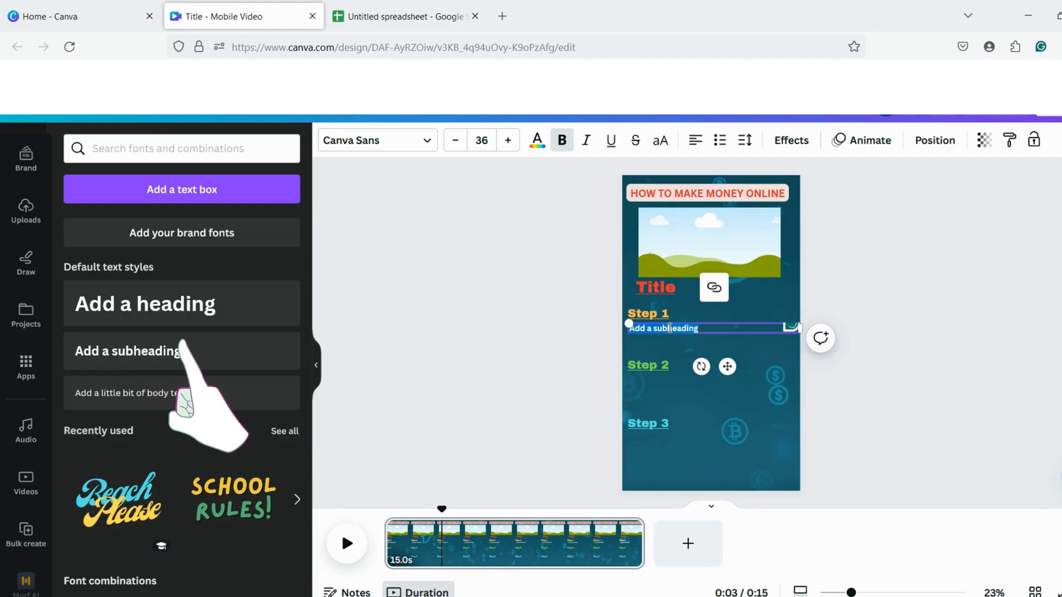
key("ctrl+v")
left_click(850, 390)
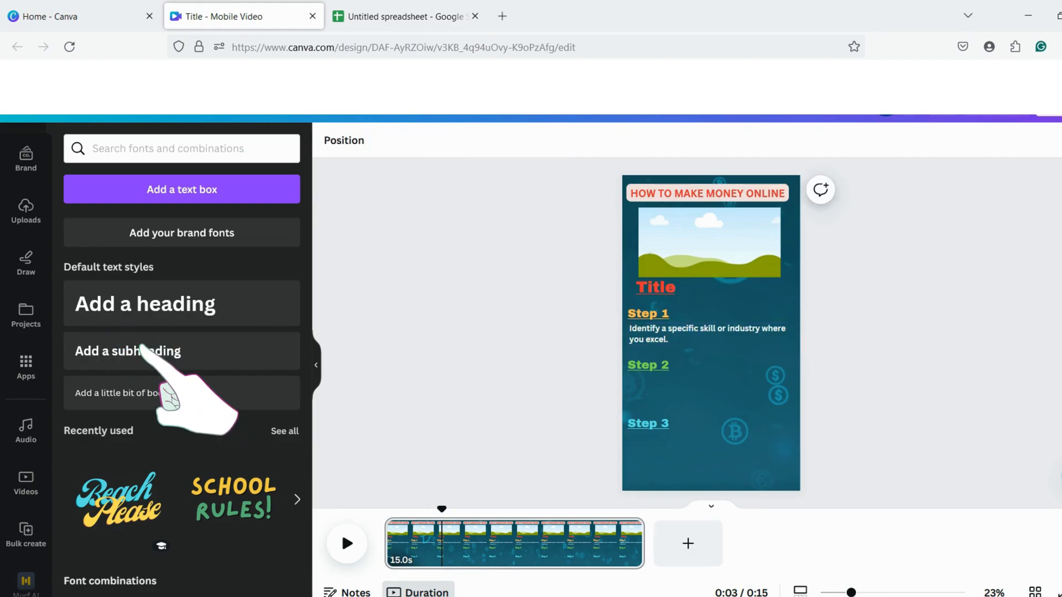
- Copy row 2's Step 2 text from the spreadsheet and paste it into a duplicate description placed below "Step 2" in Canva
left_click(403, 16)
left_click(478, 229)
key("ctrl+c")
left_click(256, 17)
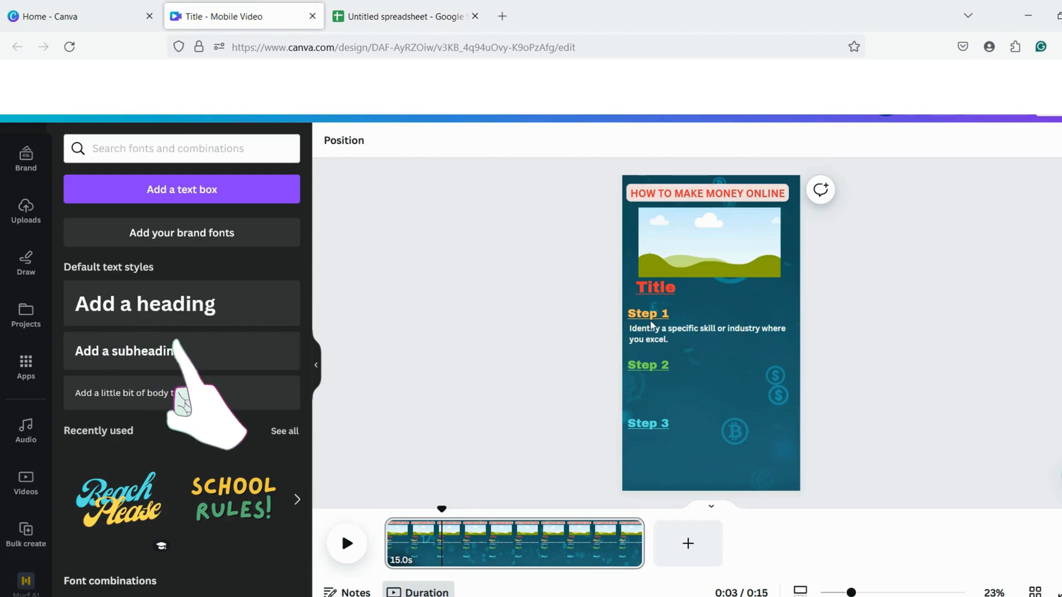
left_click(653, 327)
key("ctrl+d")
left_click_drag(731, 380, 729, 439)
key("ctrl+v")
- Copy the Step 3 text from spreadsheet cell D2 and paste it into the description below "Step 3" in Canva
left_click(442, 12)
left_click(617, 216)
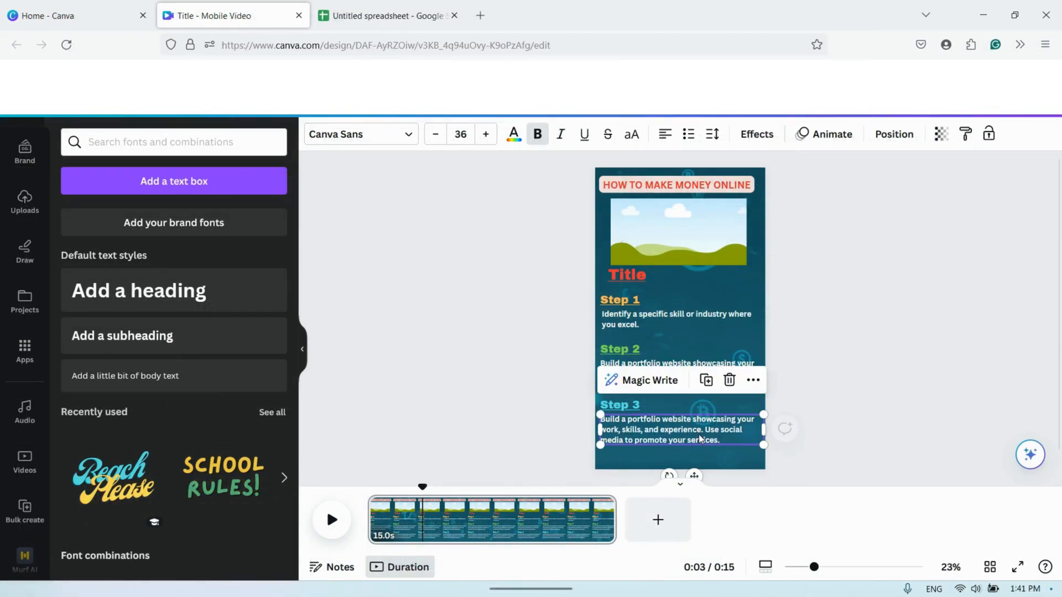
triple_click(699, 433)
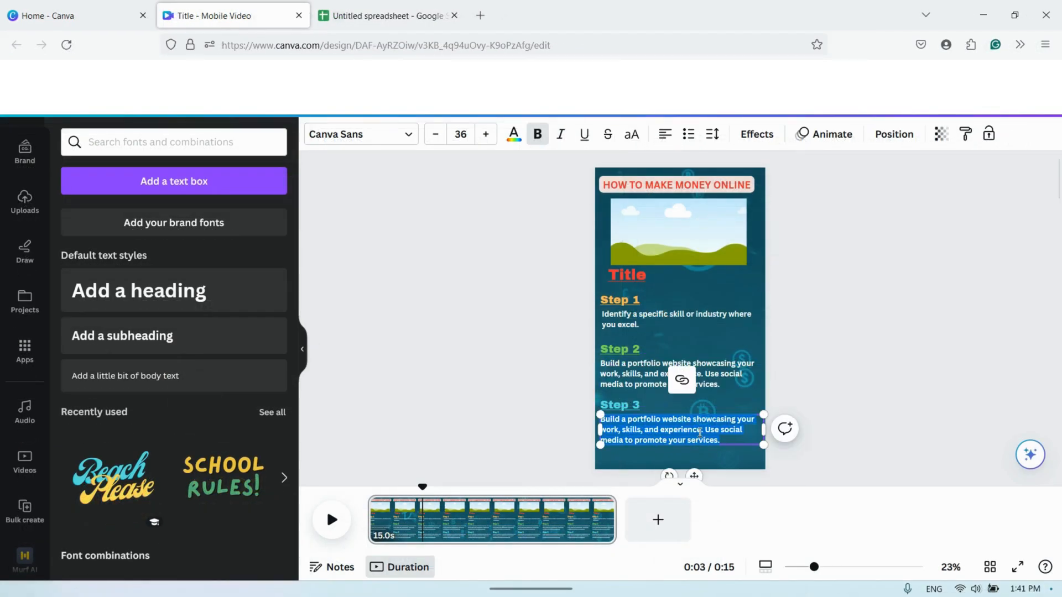
key("ctrl+v")
left_click(801, 385)
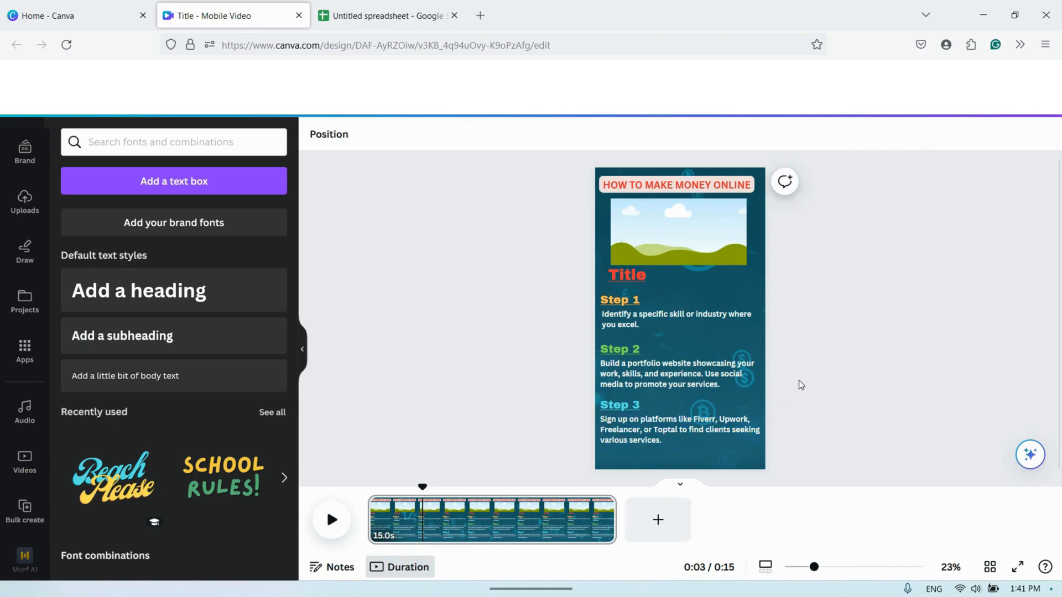
- Apply the Block text animation to the "Step 1", "Step 2" and "Step 3" labels
left_click(624, 314)
left_click(619, 303)
left_click(824, 133)
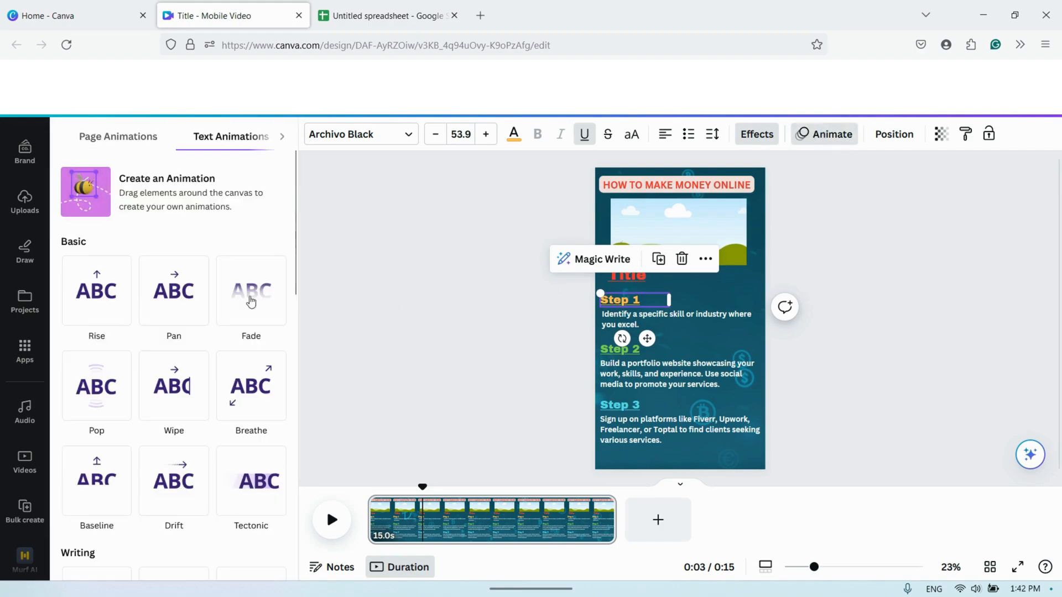
scroll(191, 277, "down", 5)
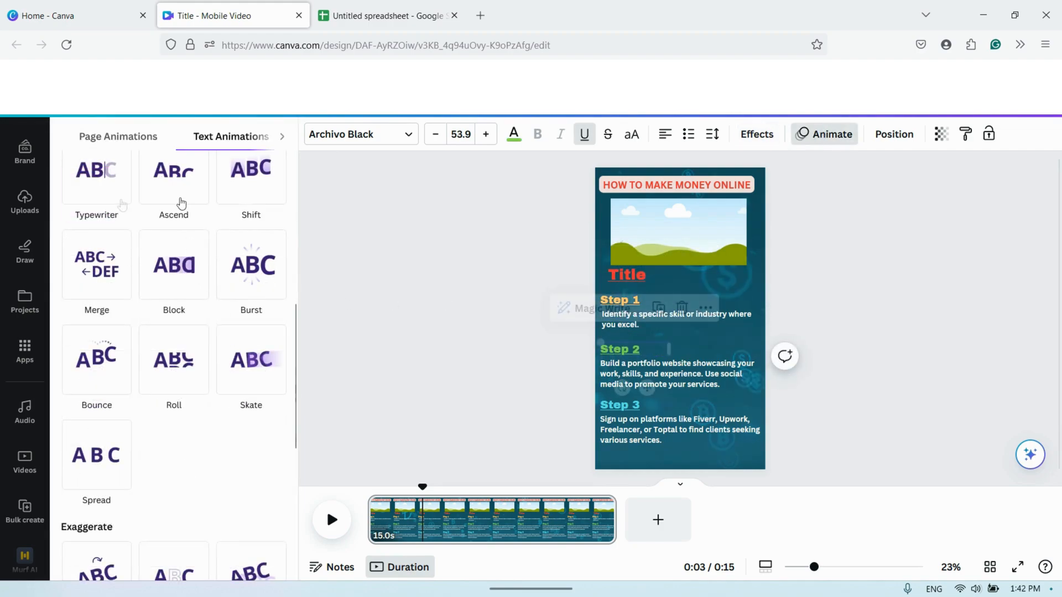
left_click(166, 290)
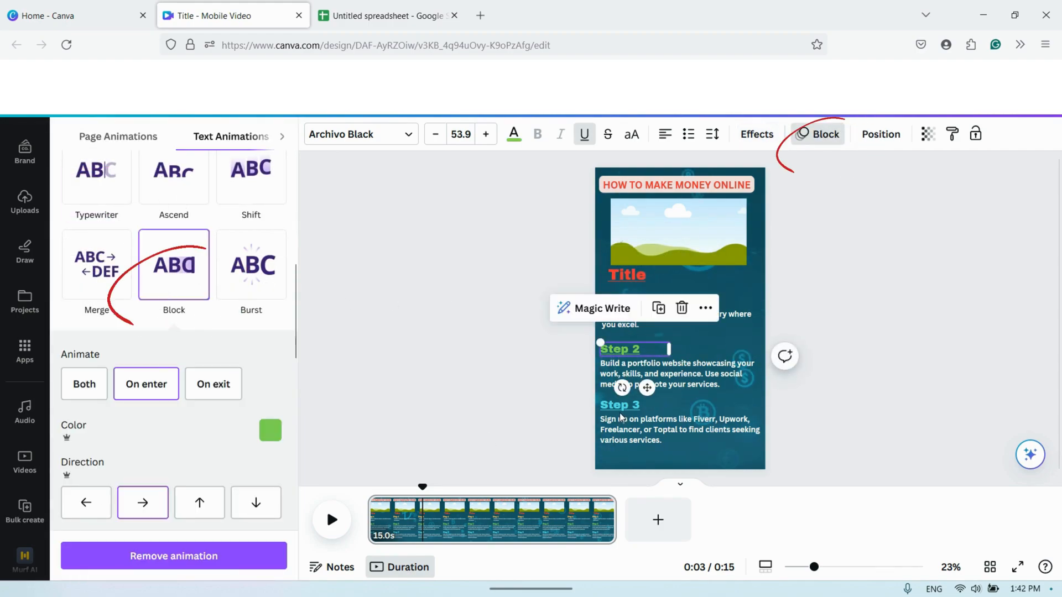
left_click(166, 290)
left_click(164, 298)
left_click(868, 332)
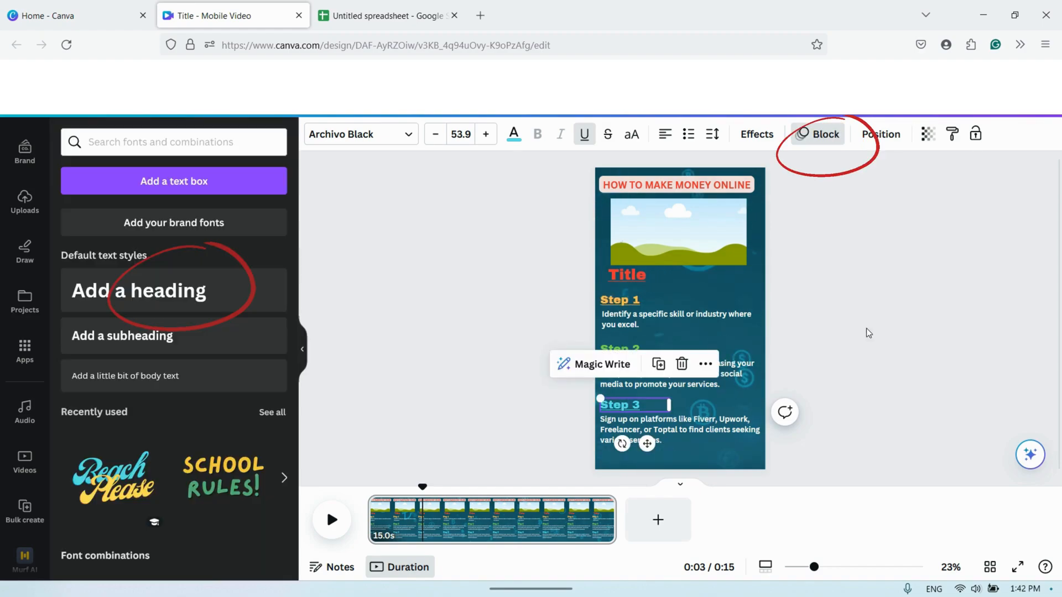
- Apply the Typewriter animation to the three step descriptions, raising its speed to about the maximum
left_click(607, 302)
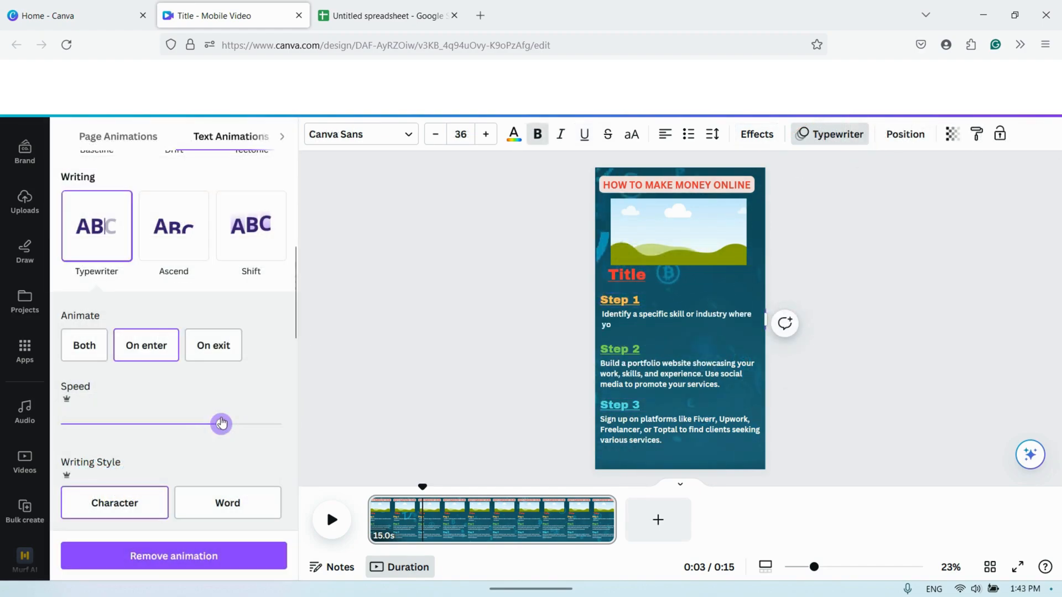
left_click_drag(219, 426, 280, 430)
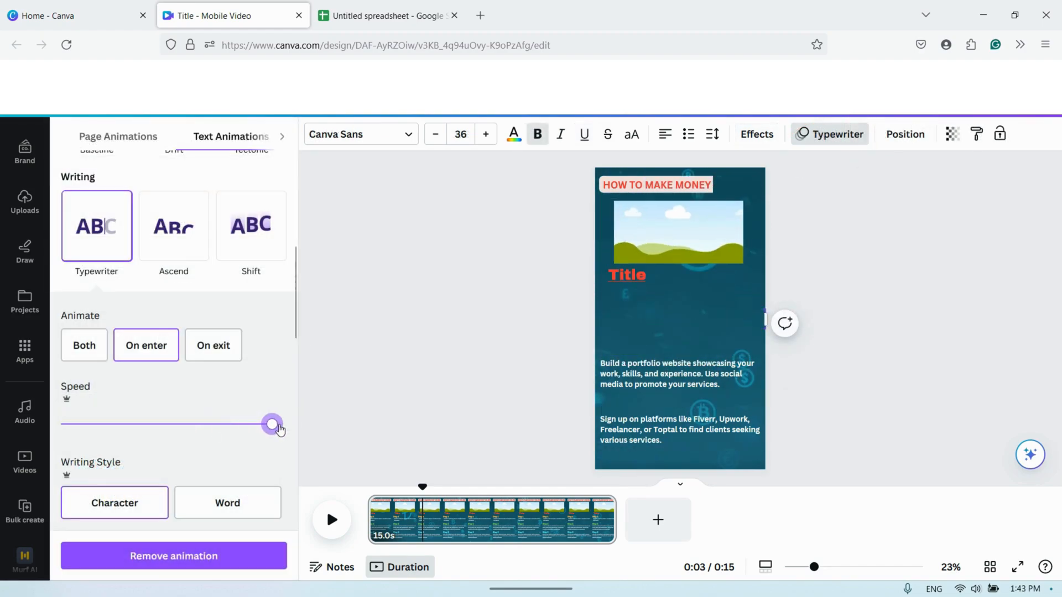
left_click(626, 375)
left_click(127, 249)
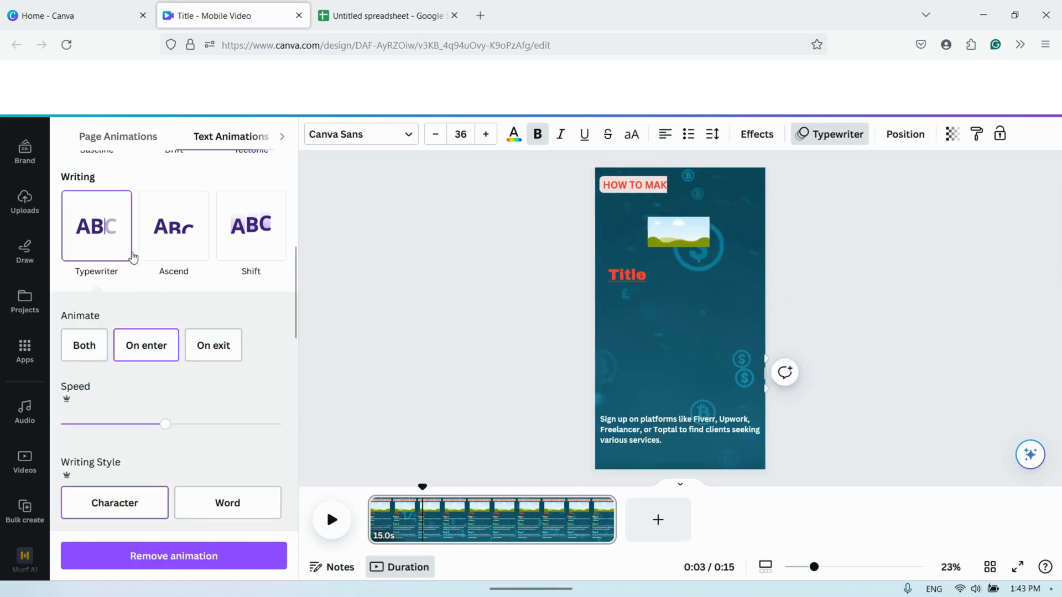
left_click_drag(170, 430, 341, 429)
left_click(622, 432)
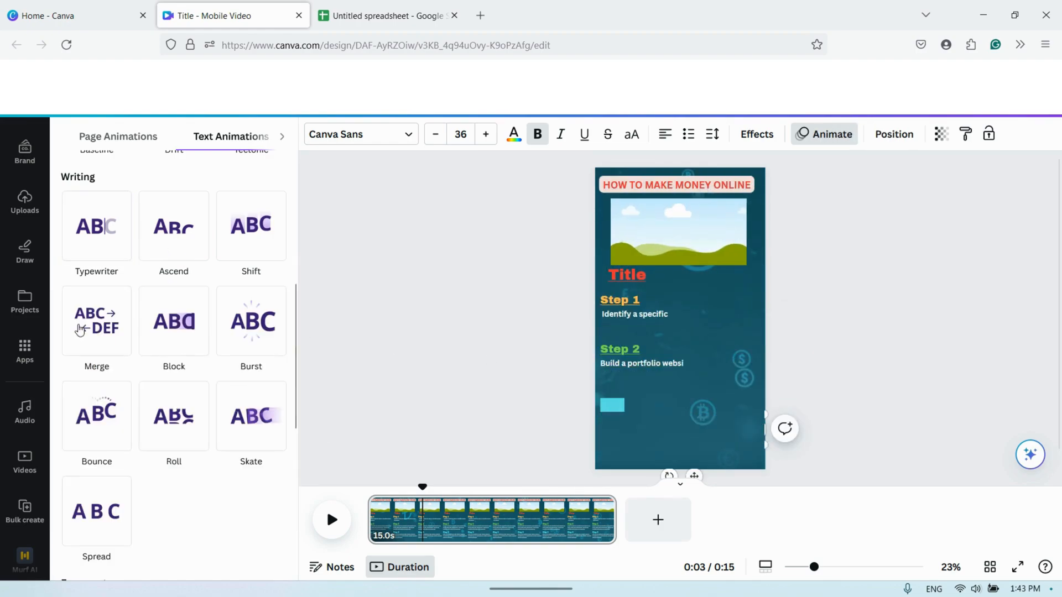
left_click(88, 252)
left_click_drag(165, 429, 354, 436)
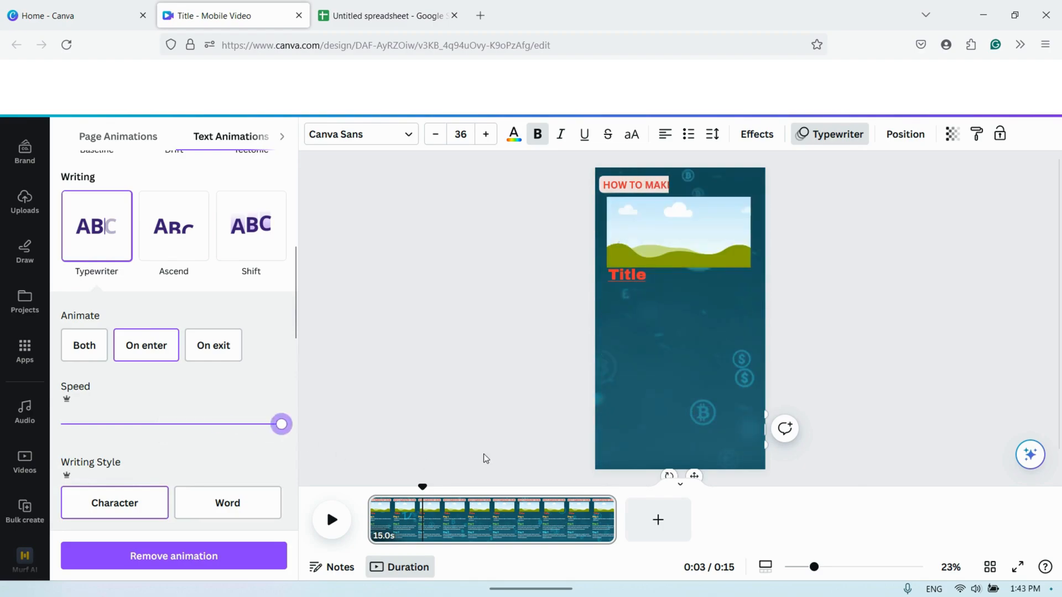
left_click(878, 280)
- Show the timing of the "Step 1" label and shorten its duration to about 4.3 seconds
left_click(627, 301)
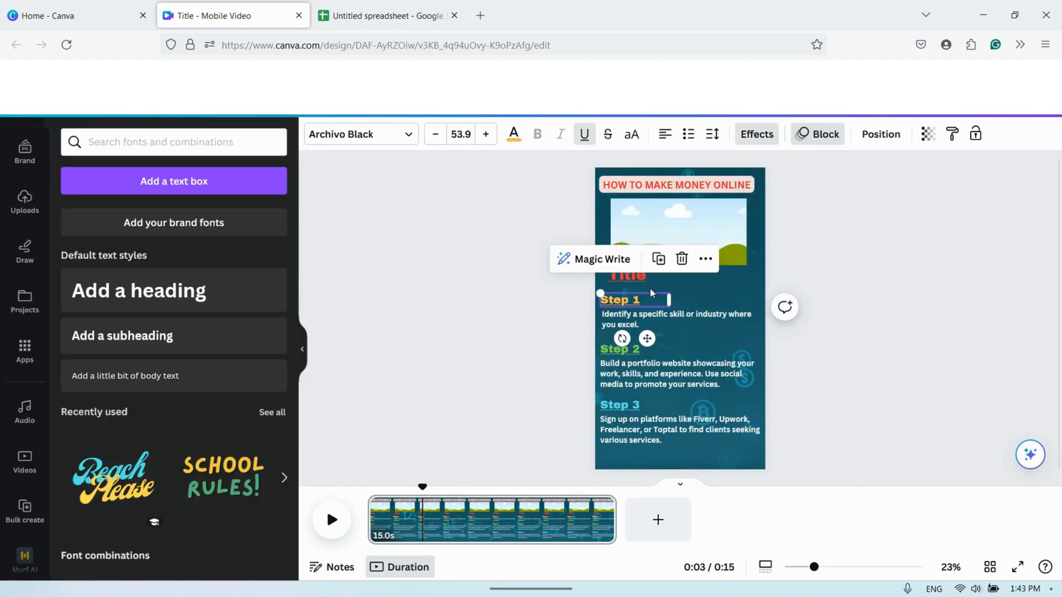
left_click(705, 259)
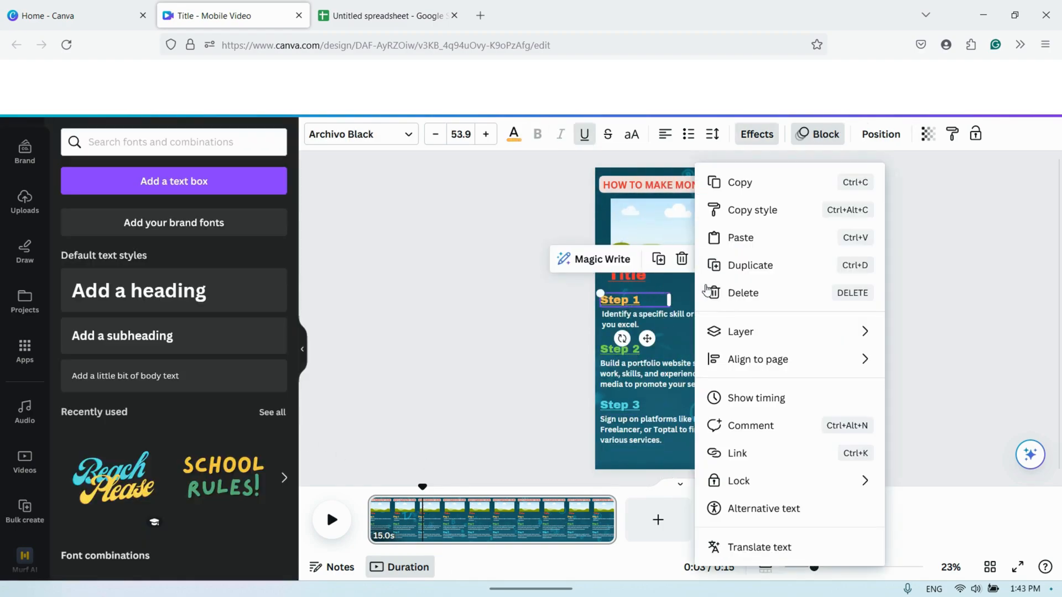
left_click(774, 403)
left_click_drag(614, 494, 435, 490)
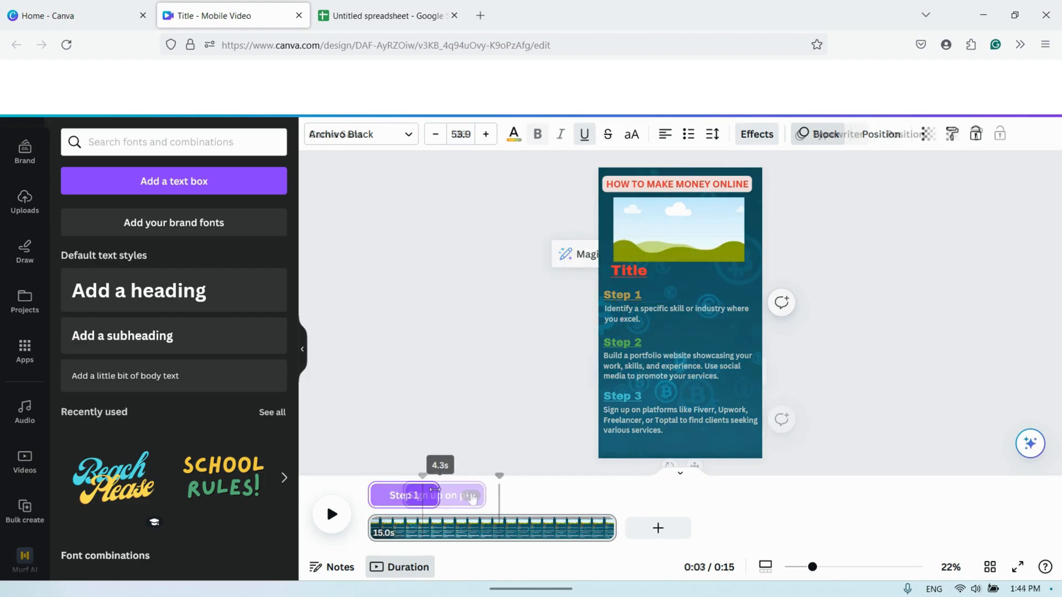
- Trim the timings of the remaining step labels and descriptions so they end at about 5 seconds, with Step 3's description lasting about 3.2 s
left_click(902, 134)
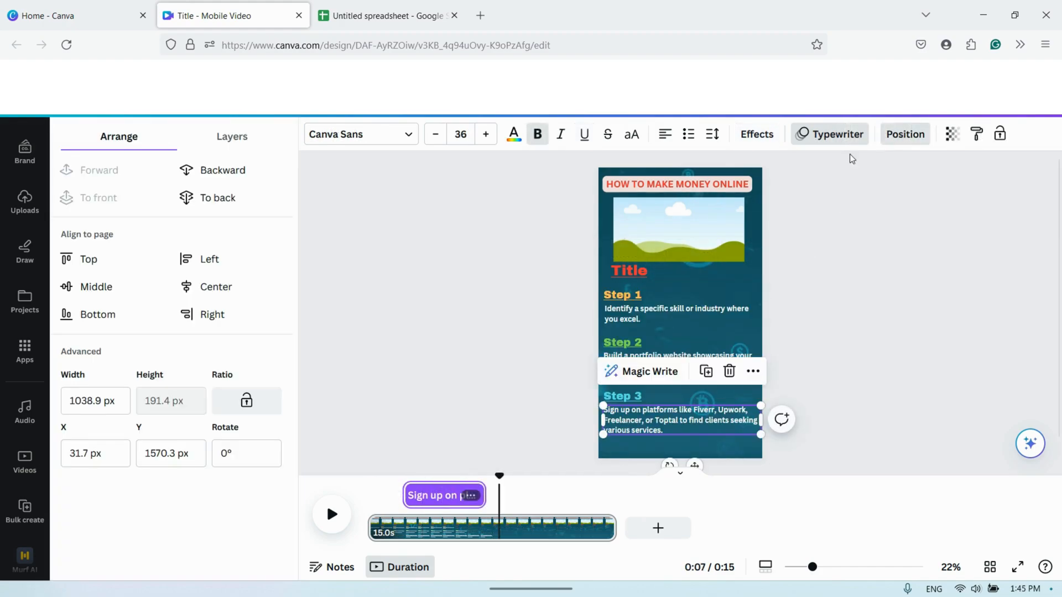
left_click(235, 137)
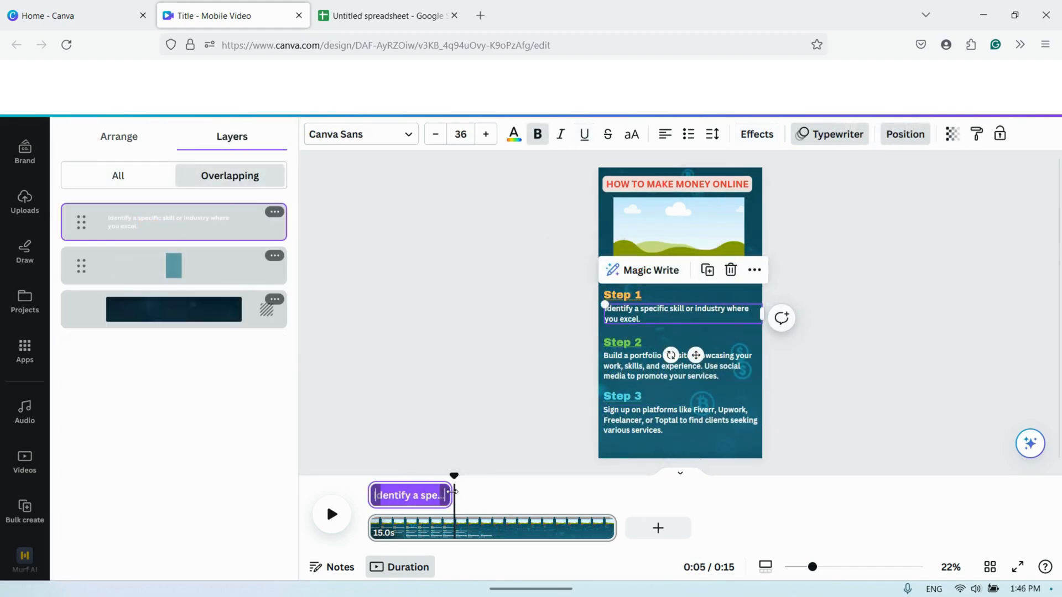
left_click(631, 347)
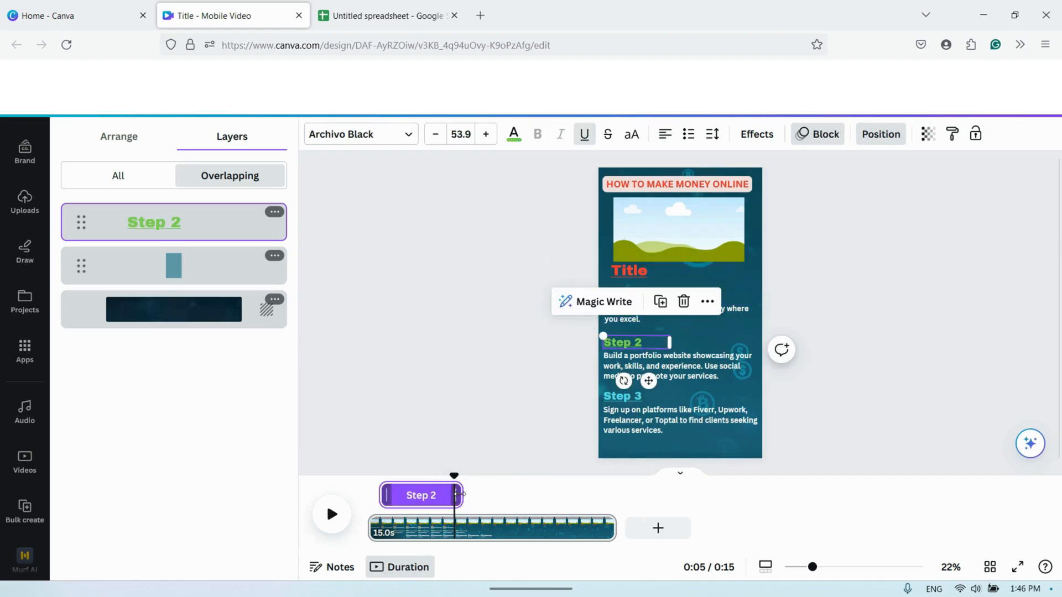
left_click_drag(460, 494, 450, 492)
left_click(645, 363)
left_click(622, 396)
left_click(675, 420)
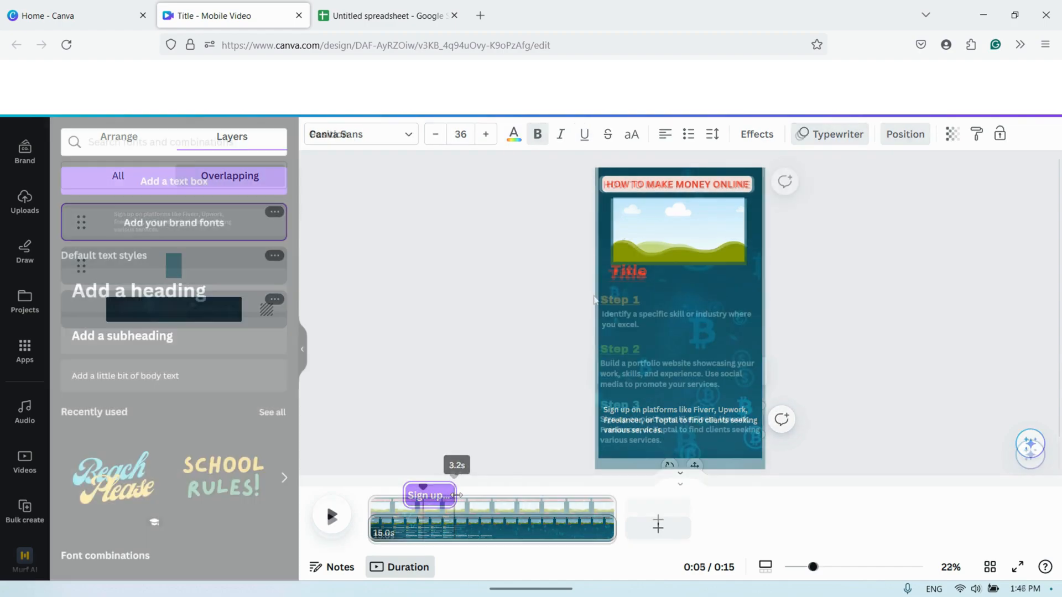
- Duplicate the "Step 1" label with its description, and group the three original steps and move the group up out of the way
left_click_drag(588, 293, 759, 336)
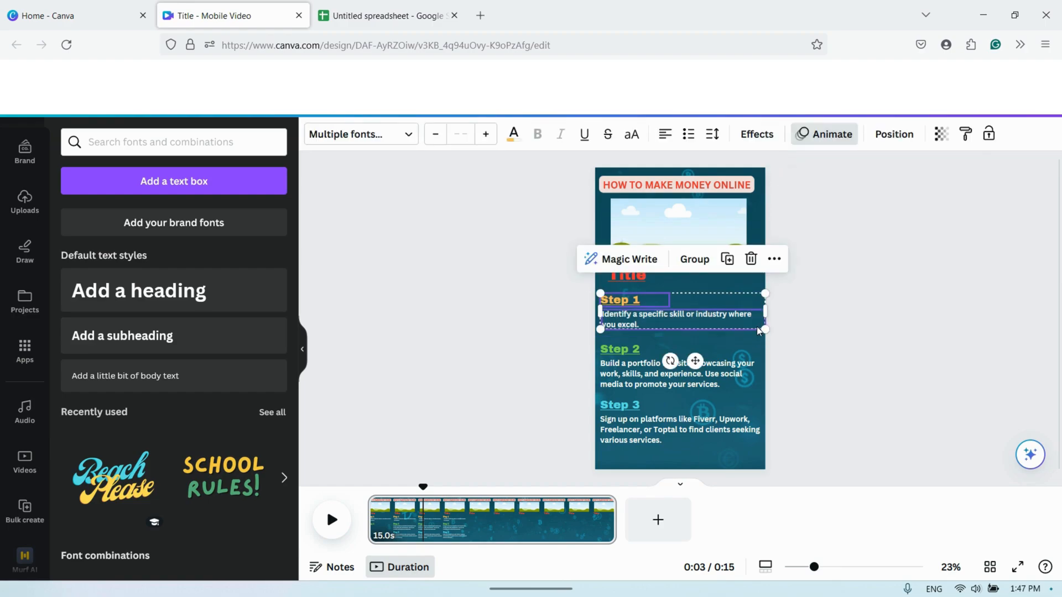
left_click_drag(693, 299, 693, 216)
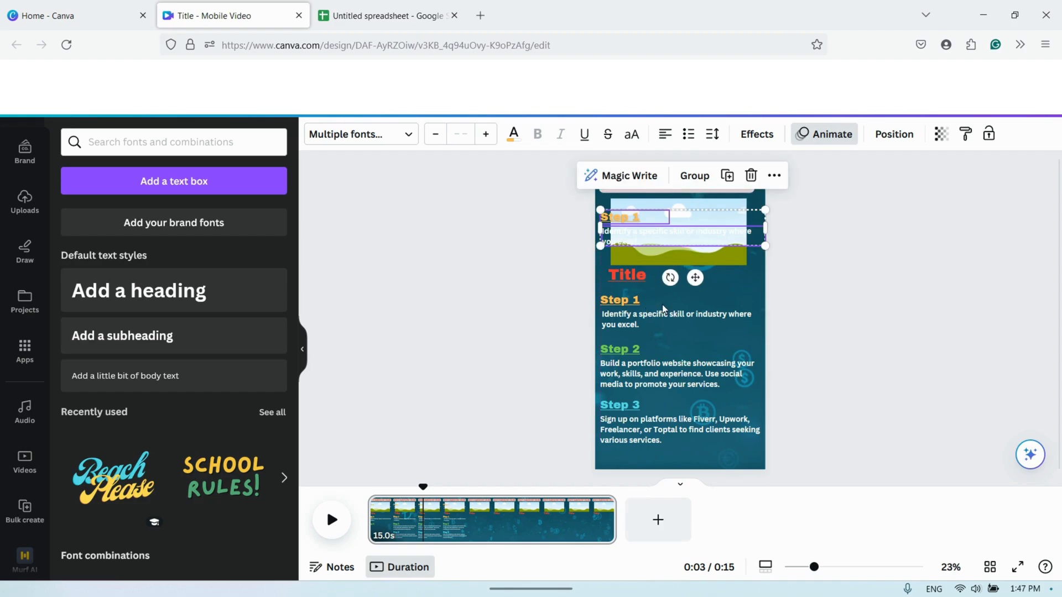
left_click(662, 305)
left_click_drag(595, 293, 755, 444)
left_click(696, 256)
left_click_drag(663, 382, 720, 280)
- Place the duplicated "Step 1" label and description below the Title and change the label to "Step 4"
left_click_drag(638, 239, 622, 321)
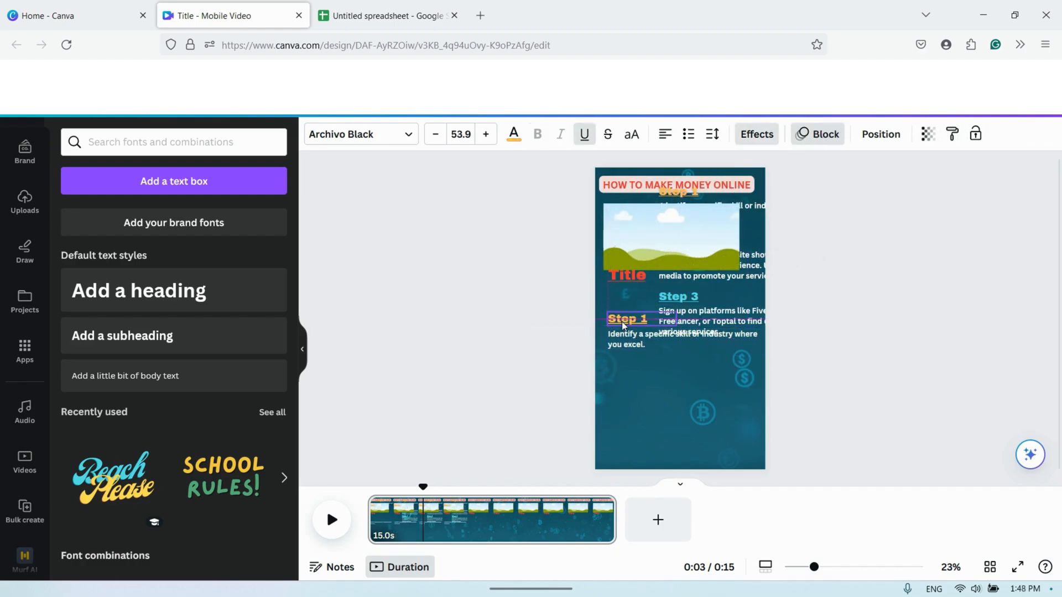
double_click(648, 318)
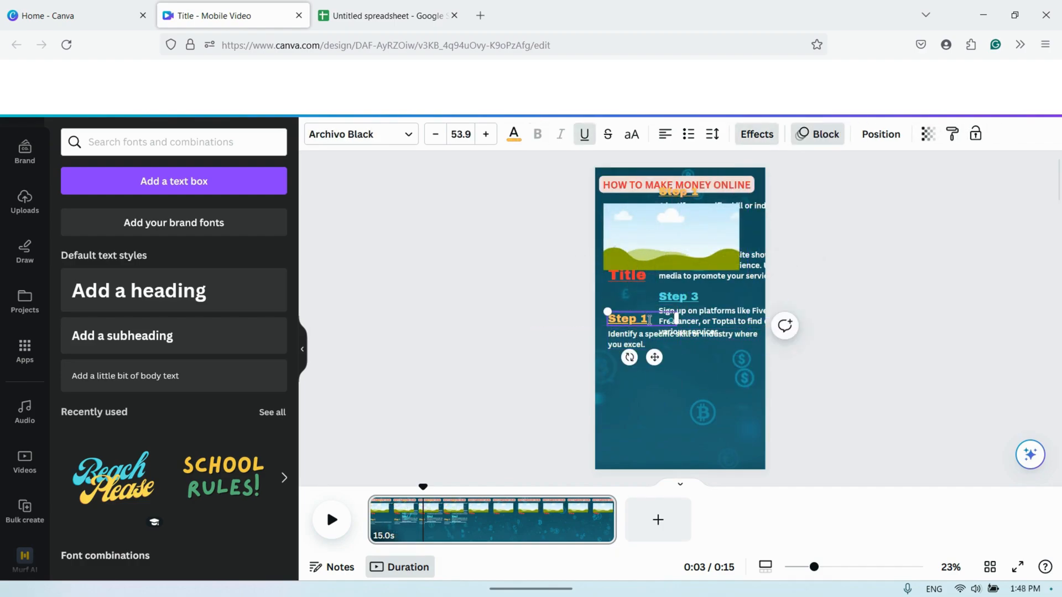
type("4")
- Place a duplicate of the "Step 4" label below its description, change its text to "Step 5" and color it red
left_click_drag(655, 358, 654, 407)
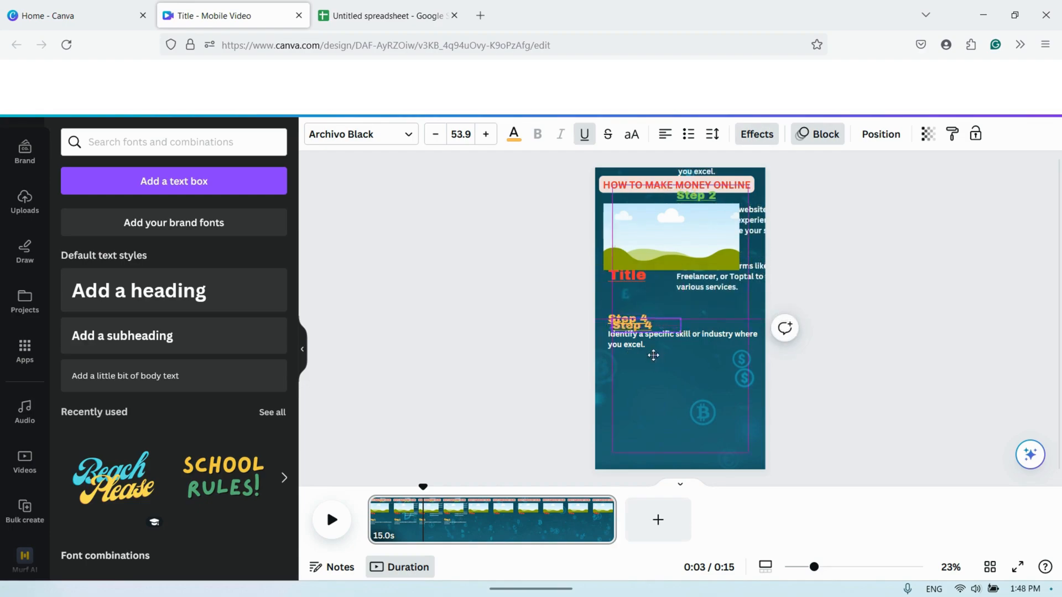
double_click(646, 366)
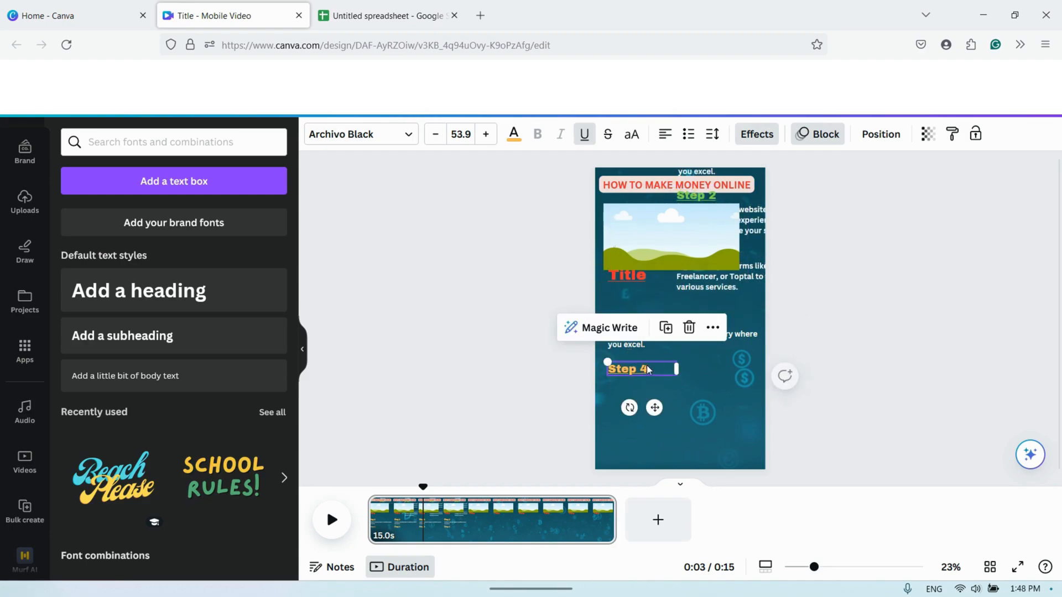
left_click(649, 369)
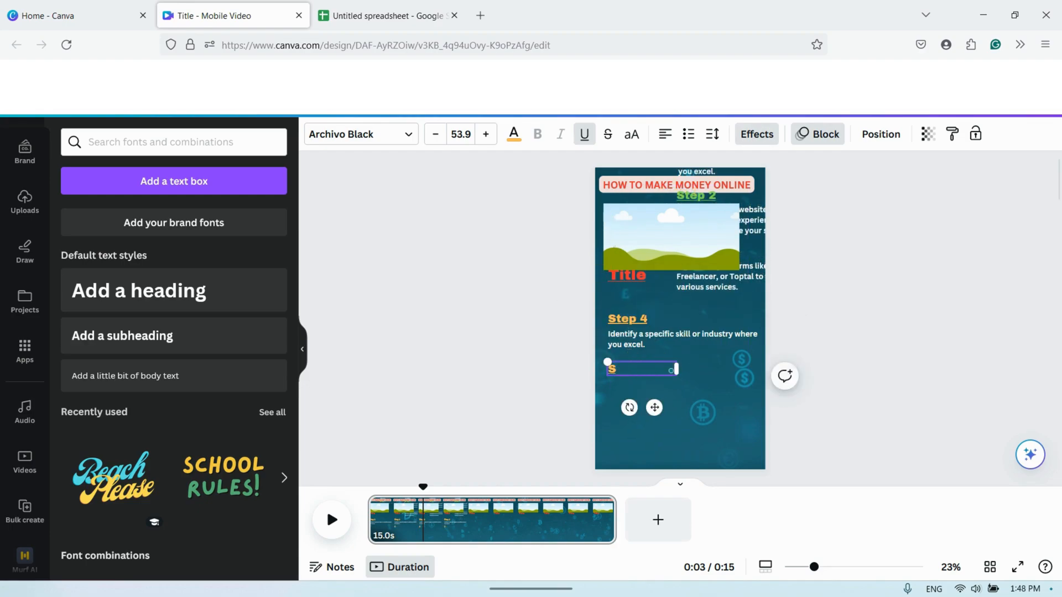
left_click(514, 134)
left_click(75, 429)
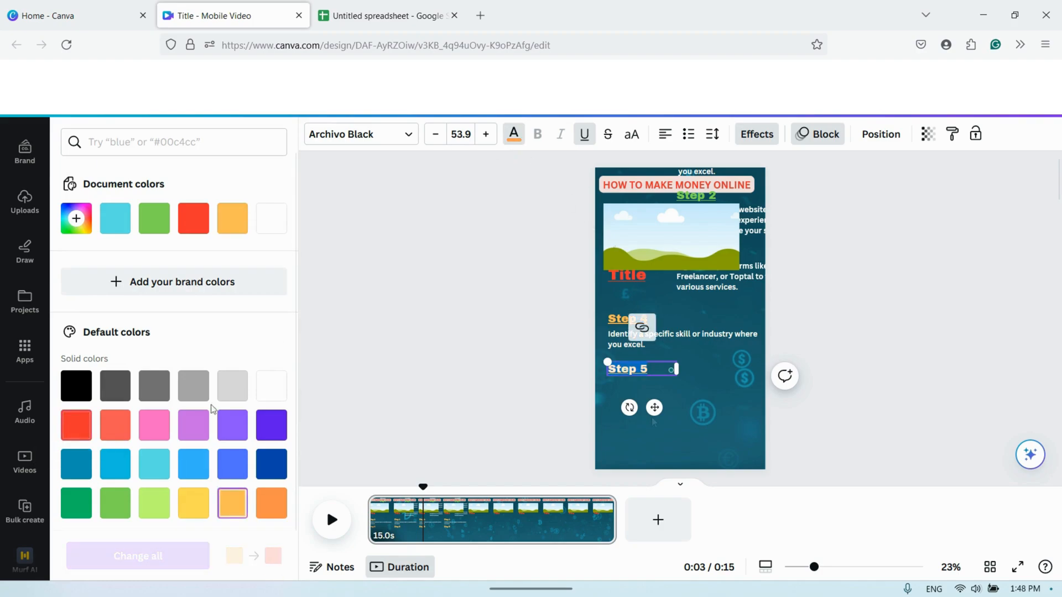
left_click(607, 376)
- Duplicate the description under "Step 4" and place the copy below the "Step 5" label
left_click(695, 341)
key("ctrl+d")
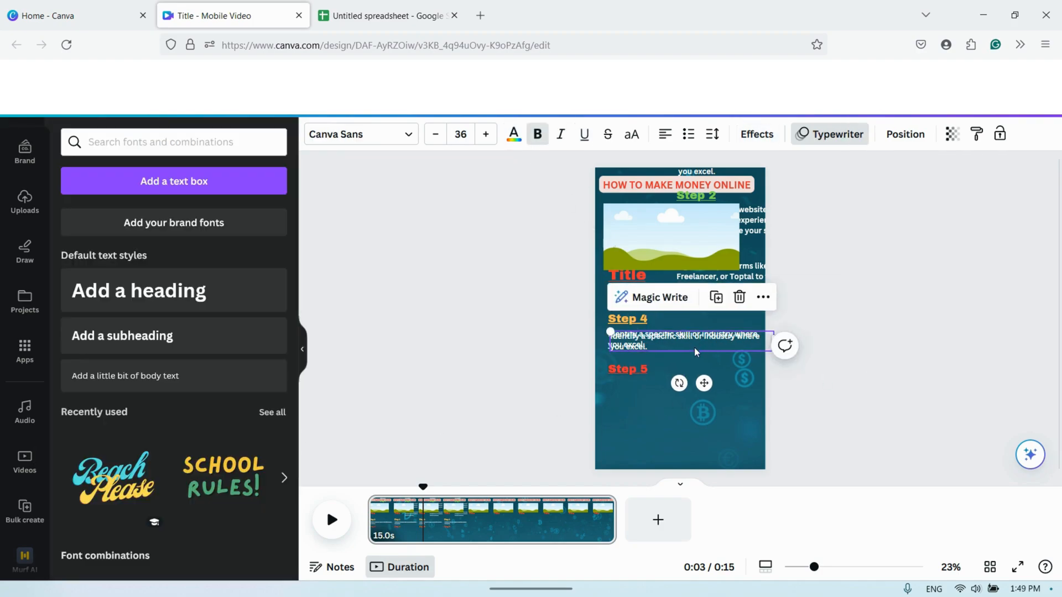
left_click_drag(694, 348, 693, 393)
- Copy the Step 4 text from spreadsheet cell E2 and paste it into the description below "Step 4" in Canva
left_click(659, 331)
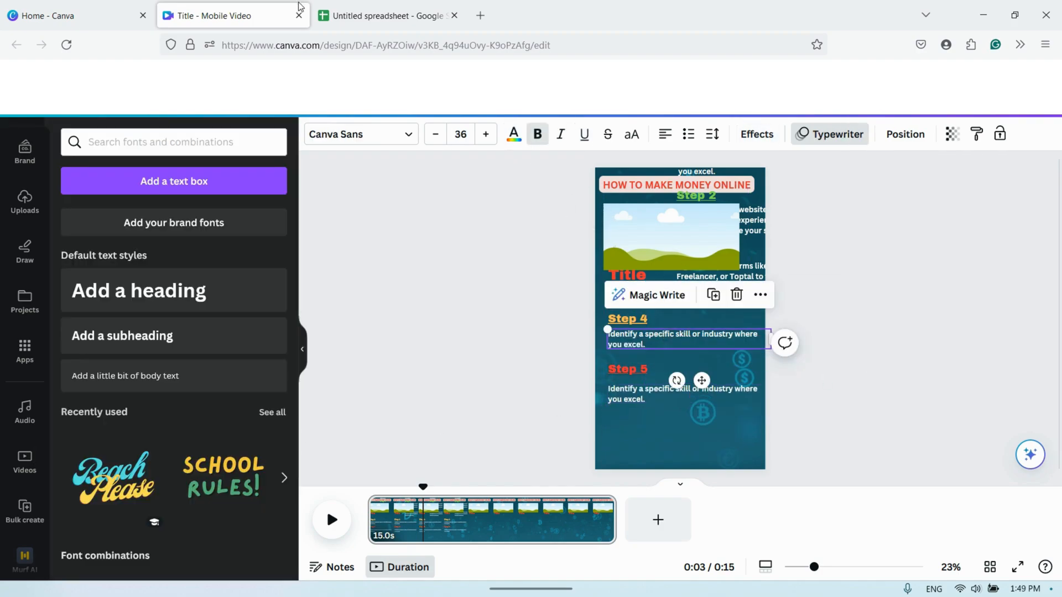
left_click(388, 16)
left_click(751, 219)
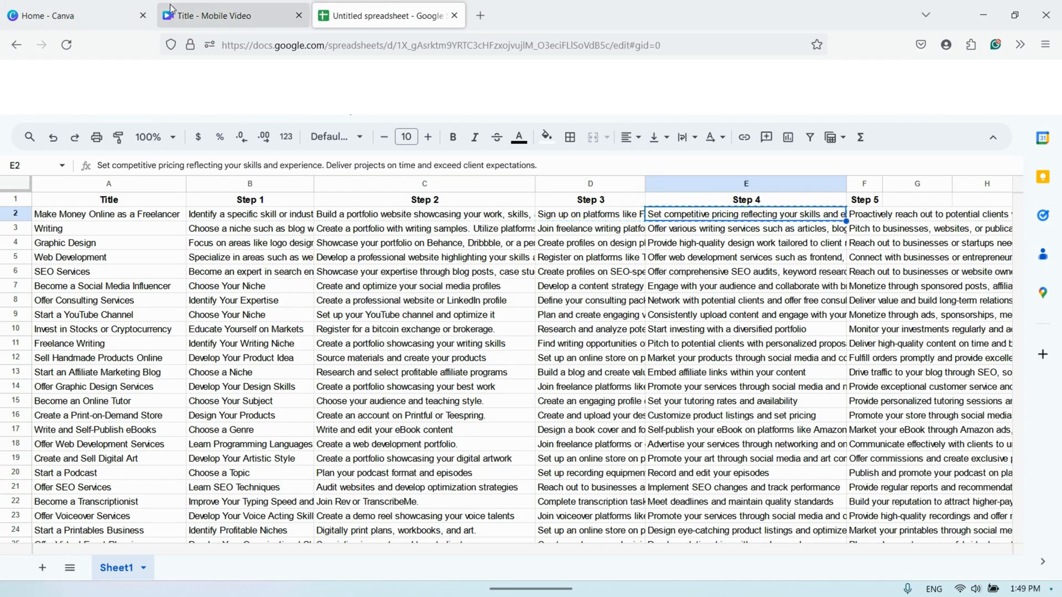
left_click(232, 16)
double_click(631, 339)
- Copy the Step 5 text from spreadsheet cell F2 and paste it into the description below "Step 5" in Canva
left_click(648, 398)
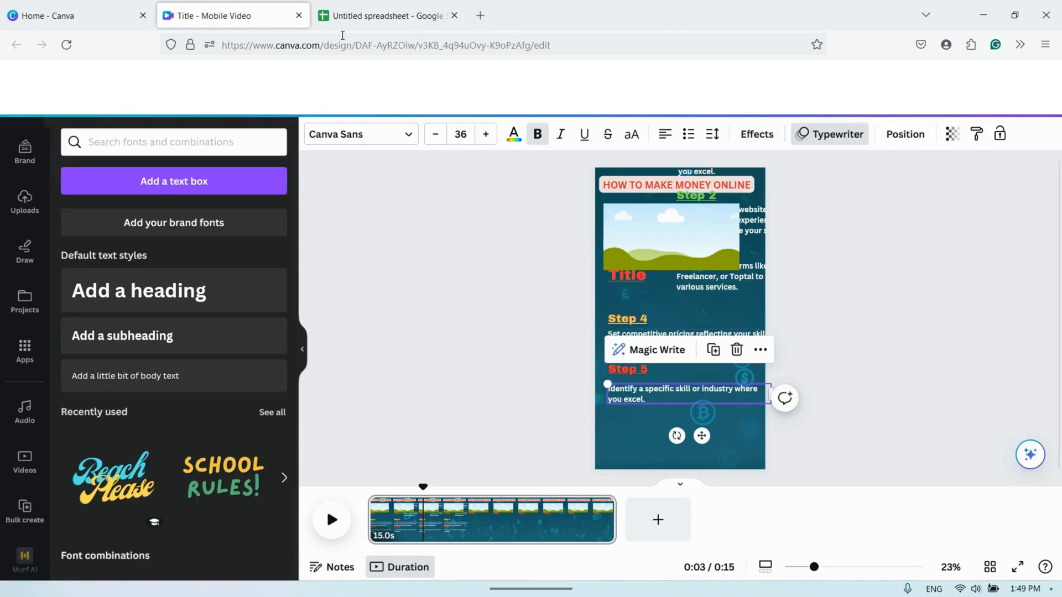
left_click(355, 16)
left_click(865, 215)
key("ctrl+c")
left_click(238, 15)
double_click(658, 394)
key("ctrl+v")
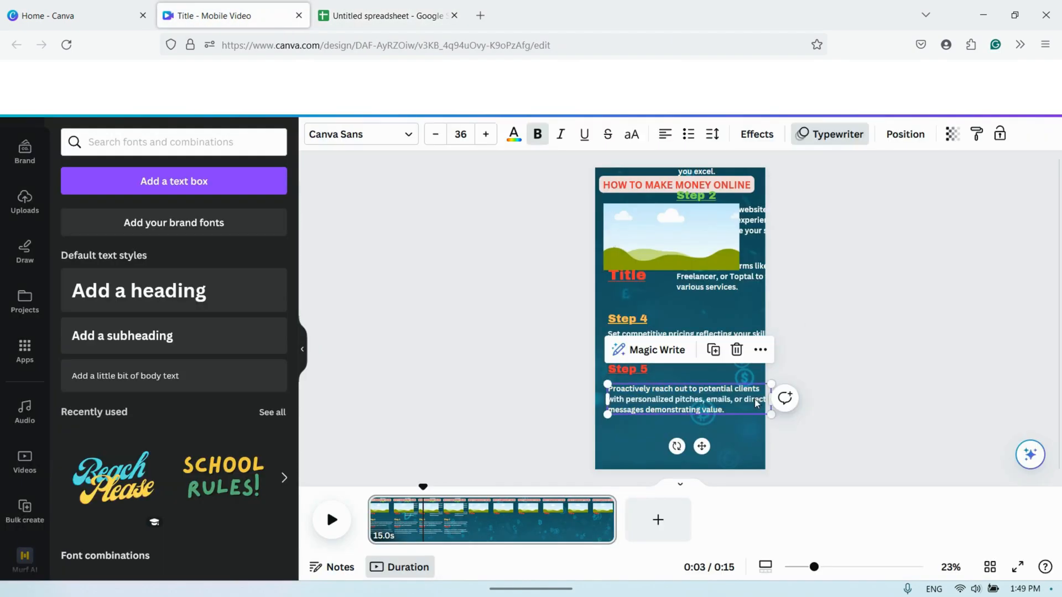
- Shift the "Step 4" and "Step 5" labels and descriptions toward the page's left margin and space the two steps further apart
left_click(655, 352)
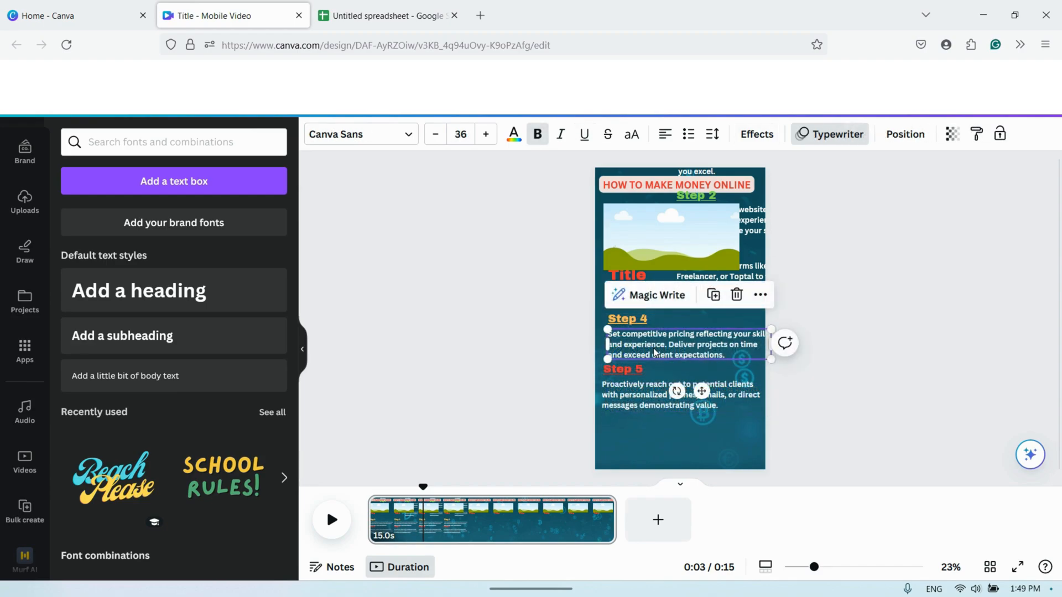
left_click(644, 327)
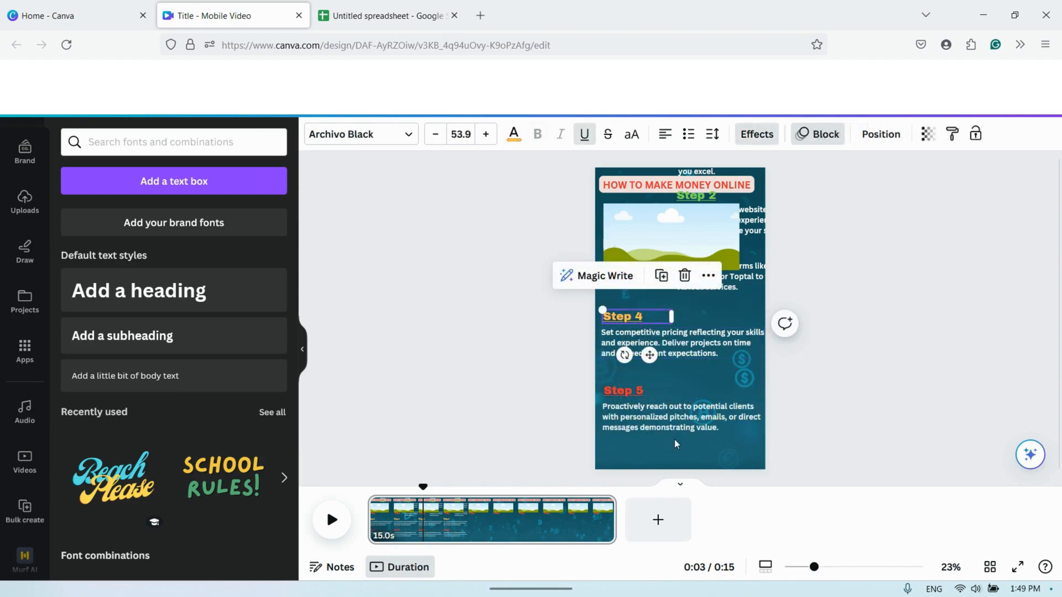
- Group Steps 4 and 5 with their descriptions, trim the page to 10.8 seconds and start the Step 5 group at about 5.4 seconds
left_click(728, 445)
left_click_drag(728, 441, 643, 377)
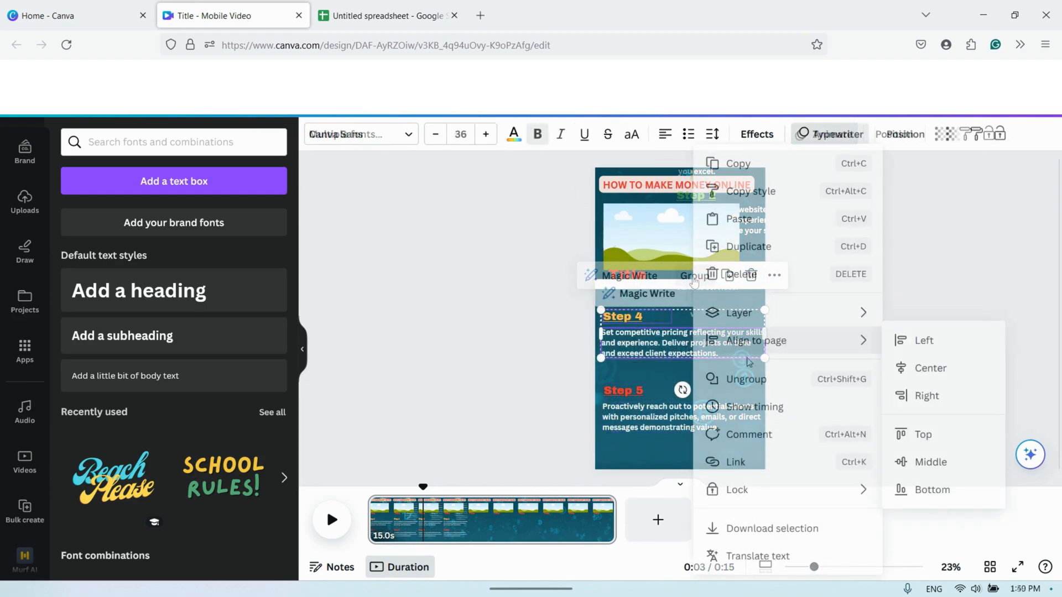
left_click(743, 409)
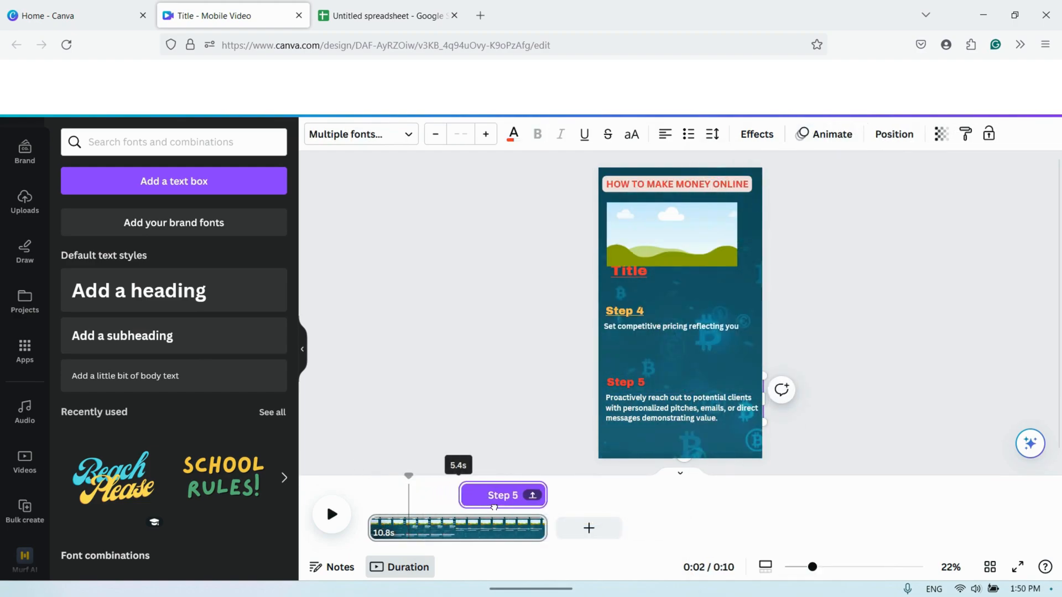
- Preview the video from the start and move the group of Steps 1 to 3 back below the Title
left_click_drag(409, 480, 368, 481)
left_click(330, 522)
left_click(716, 299)
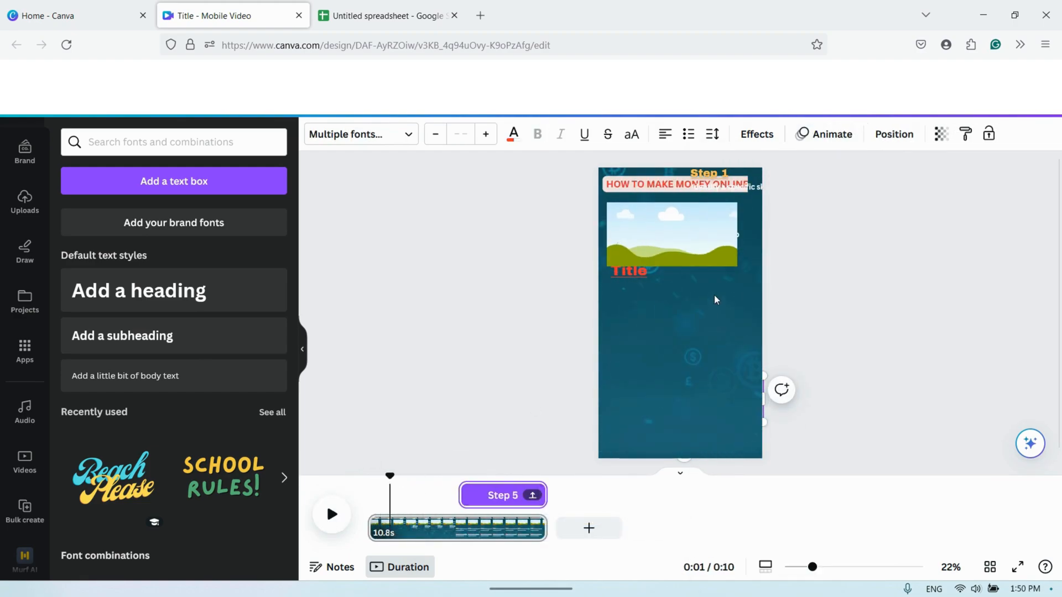
left_click(715, 300)
left_click_drag(728, 212, 645, 343)
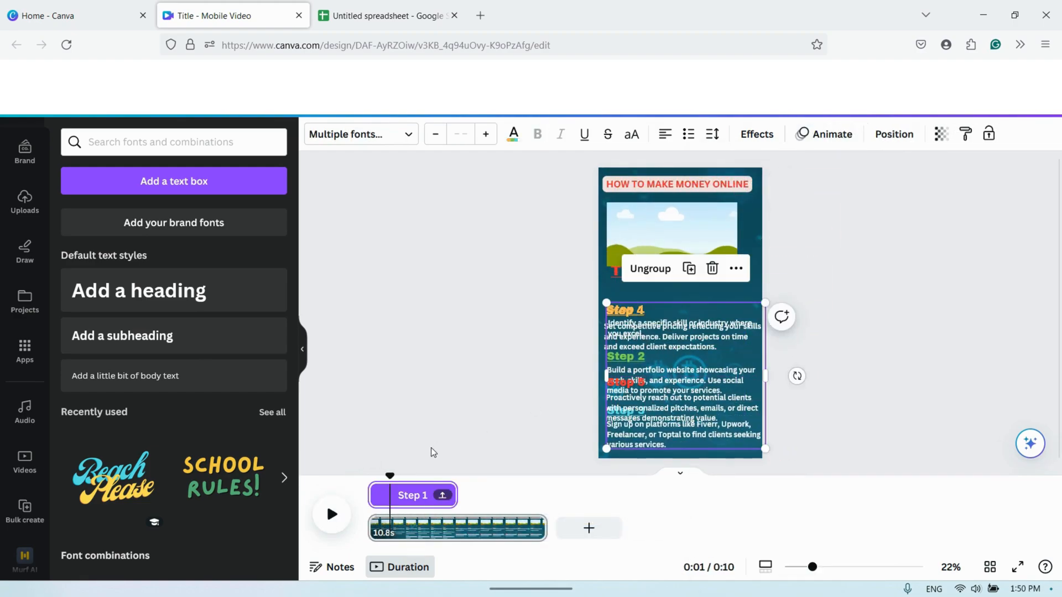
- Preview the step timing, move the image placeholder back to the center above the Title, and play the video to its end
left_click_drag(392, 477, 338, 487)
left_click(332, 515)
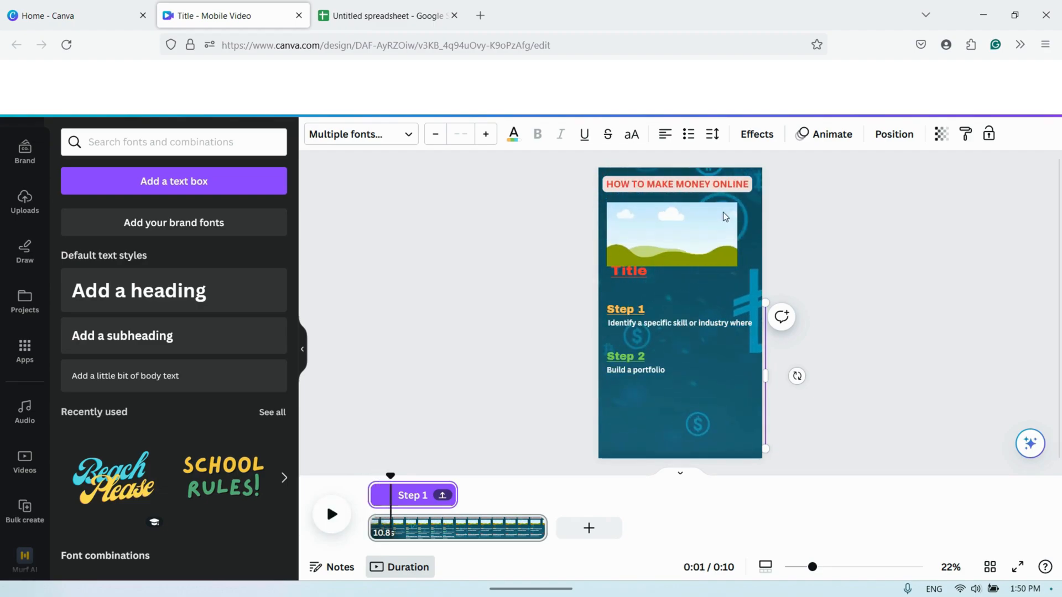
left_click(687, 239)
left_click_drag(688, 239, 692, 228)
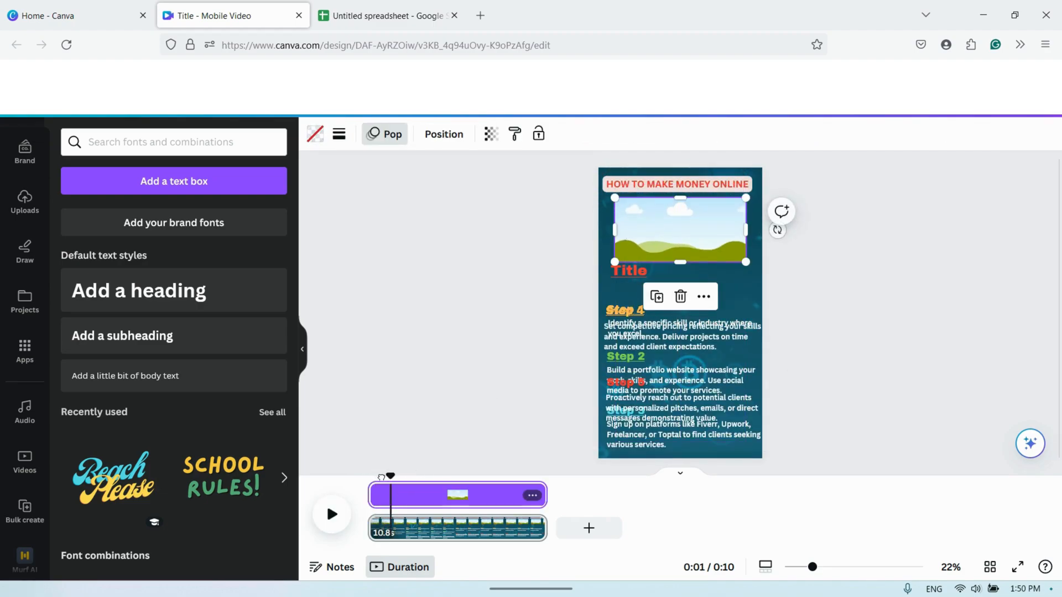
left_click(332, 515)
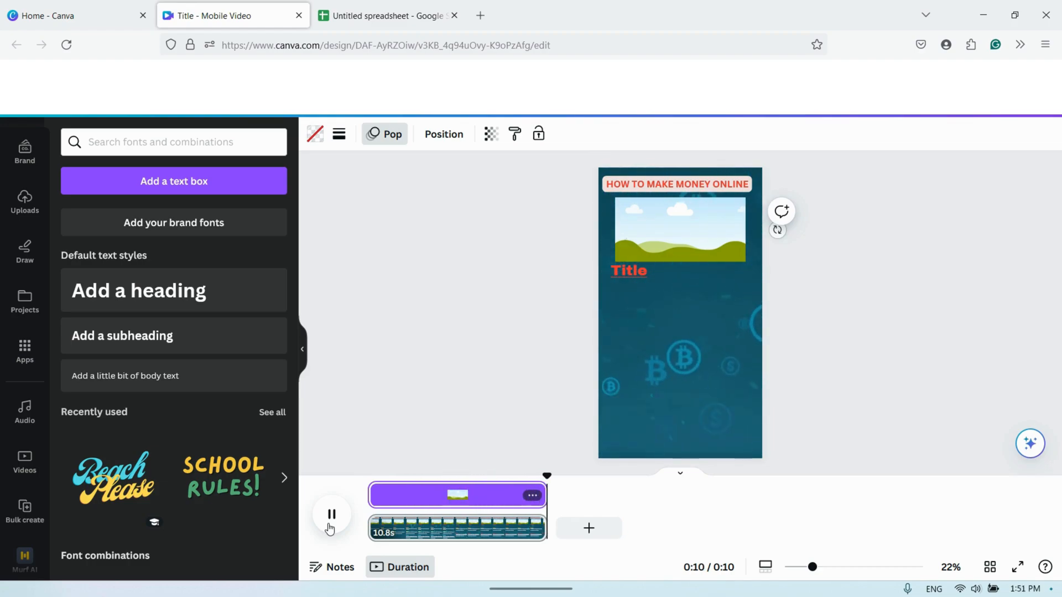
- Apply the Typewriter text animation on enter to the "Title" text and return the playhead to the start
left_click(622, 271)
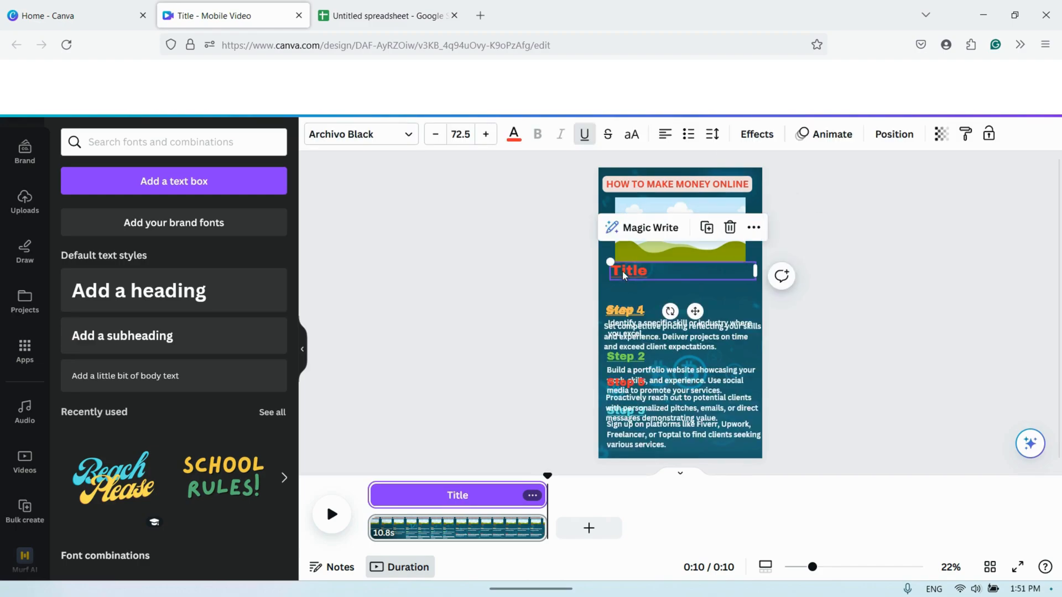
left_click(827, 133)
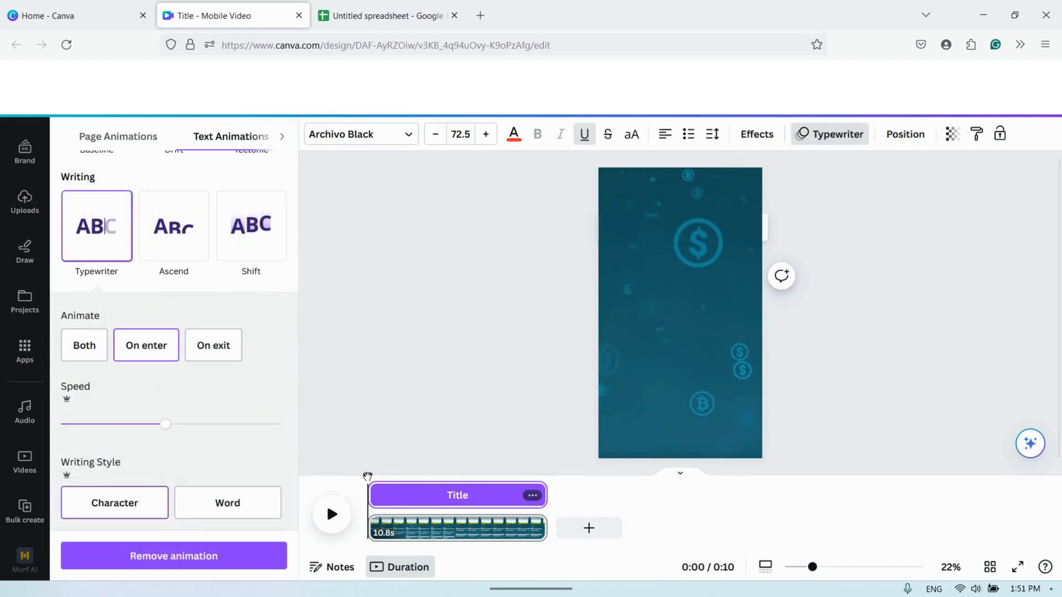
- Open manual data entry in Bulk create and paste the spreadsheet's Title and Step 1 to Step 5 columns with their first nine rows
left_click(25, 418)
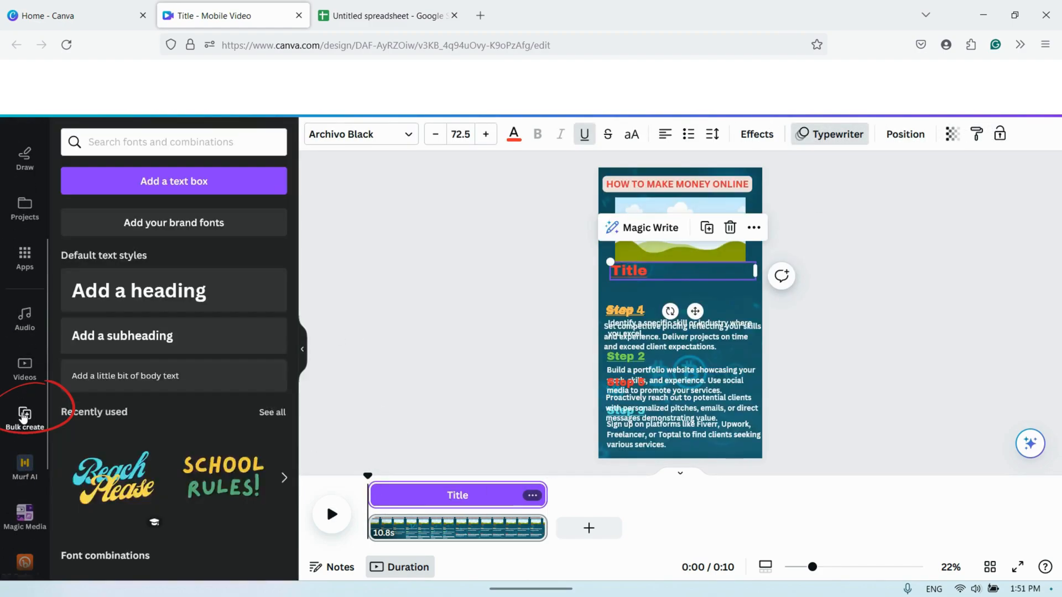
left_click(171, 441)
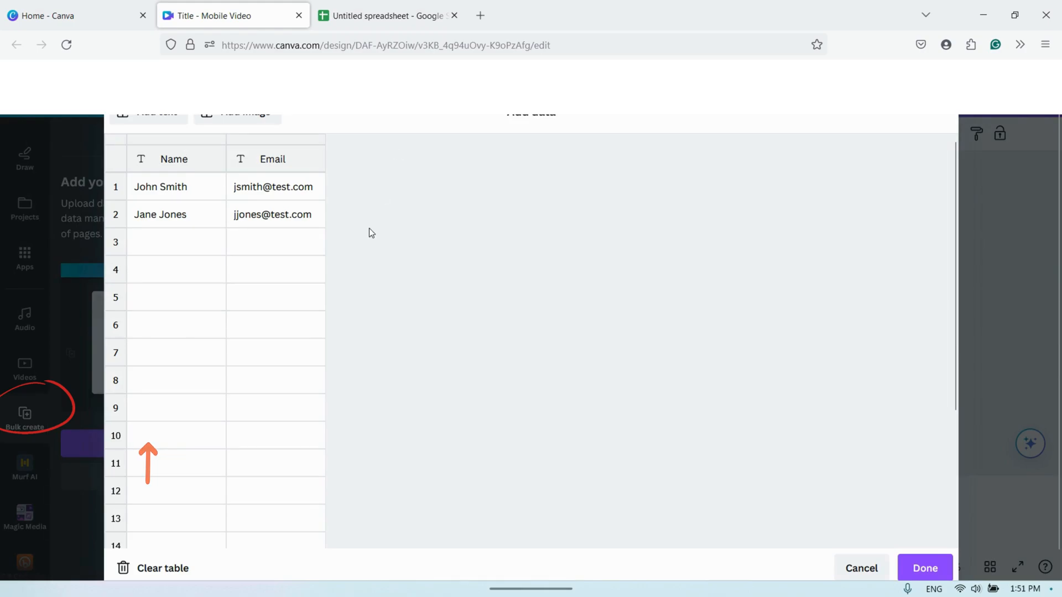
key("ctrl+Tab")
left_click(50, 215)
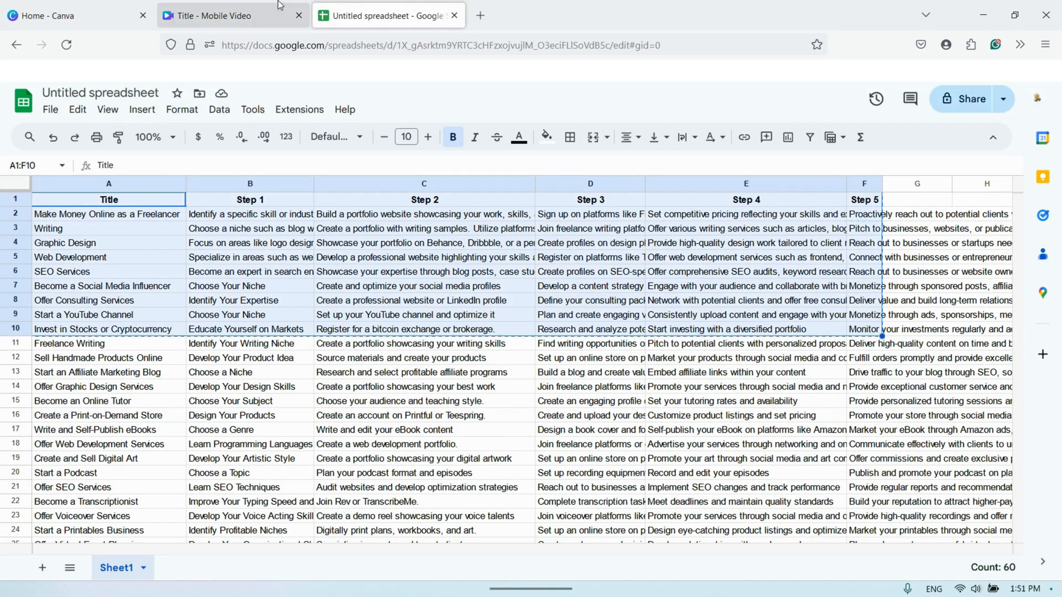
left_click(280, 7)
key("ctrl+v")
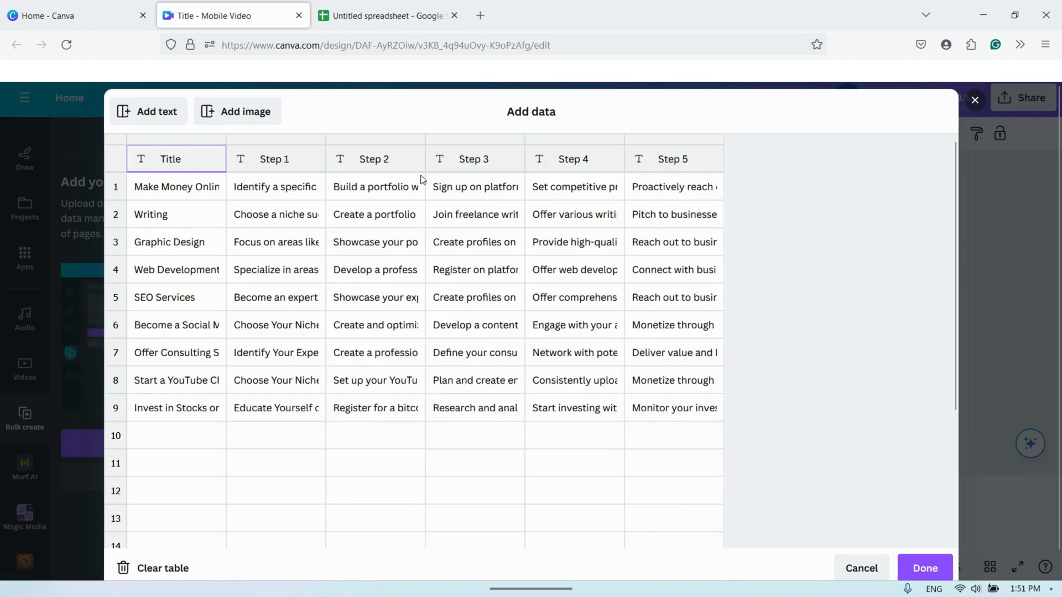
- Add an Image column to the data table, assign each row its logo, including toptal.png for the Web Development row, and finish data entry
left_click(263, 112)
left_click(765, 188)
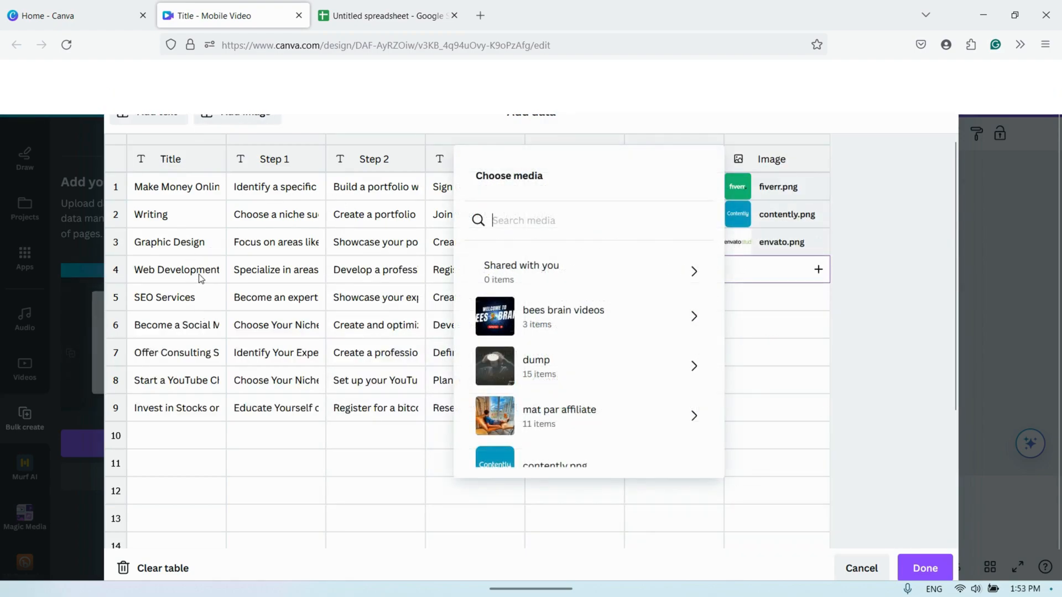
scroll(552, 407, "down", 5)
left_click(526, 340)
scroll(713, 442, "down", 2)
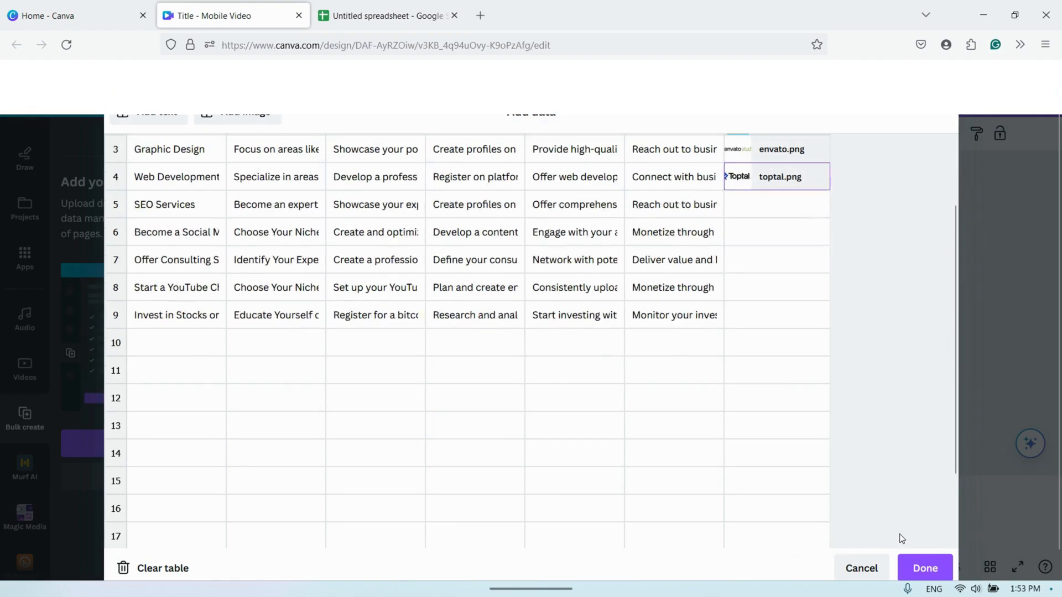
left_click(924, 569)
- Play the template briefly until its elements appear and connect the image placeholder to the Image data field
key("space")
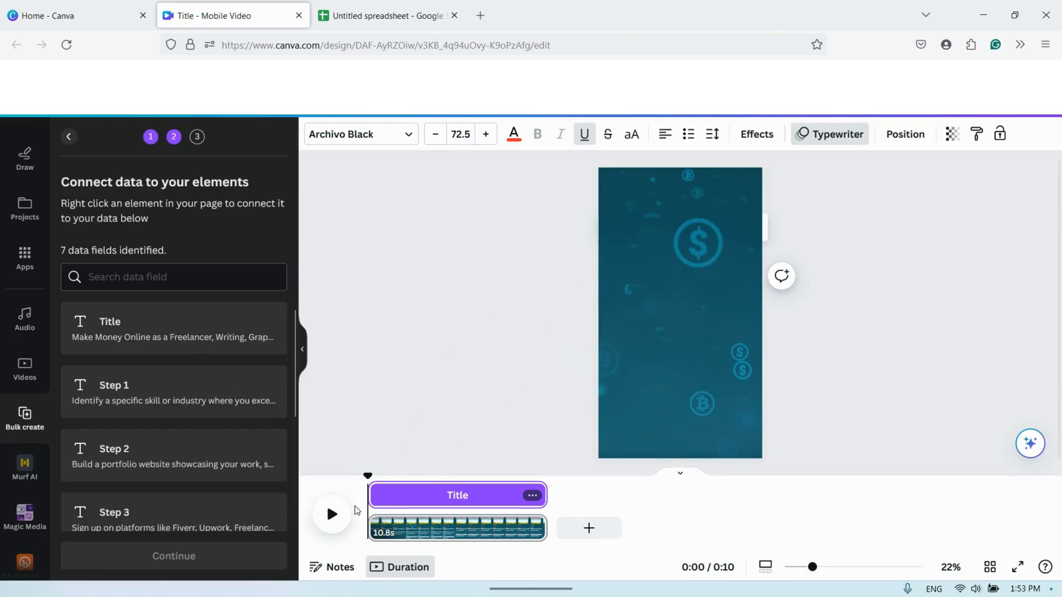
left_click(343, 515)
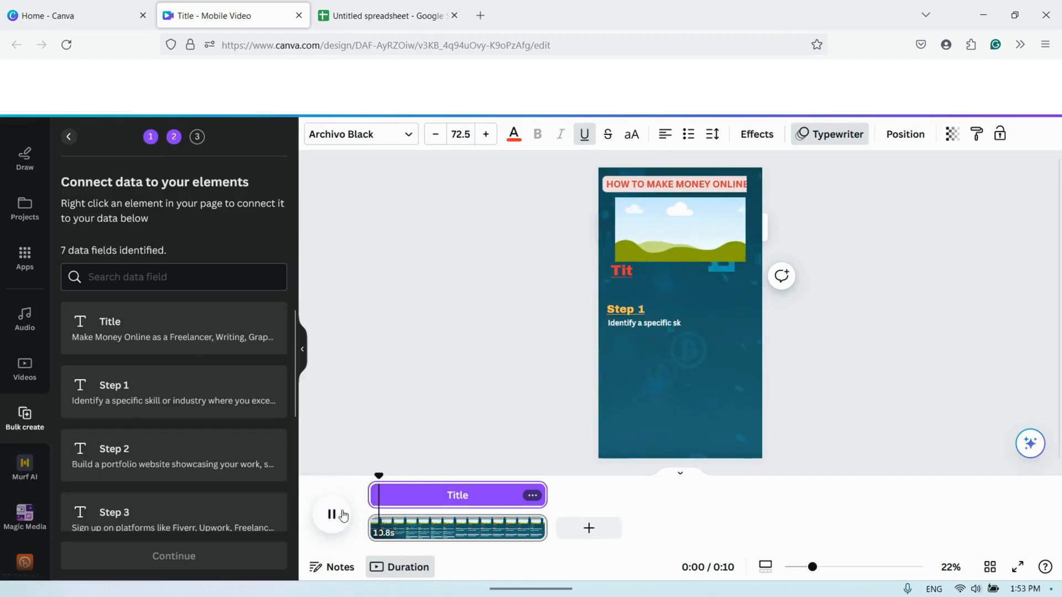
right_click(681, 234)
left_click(740, 410)
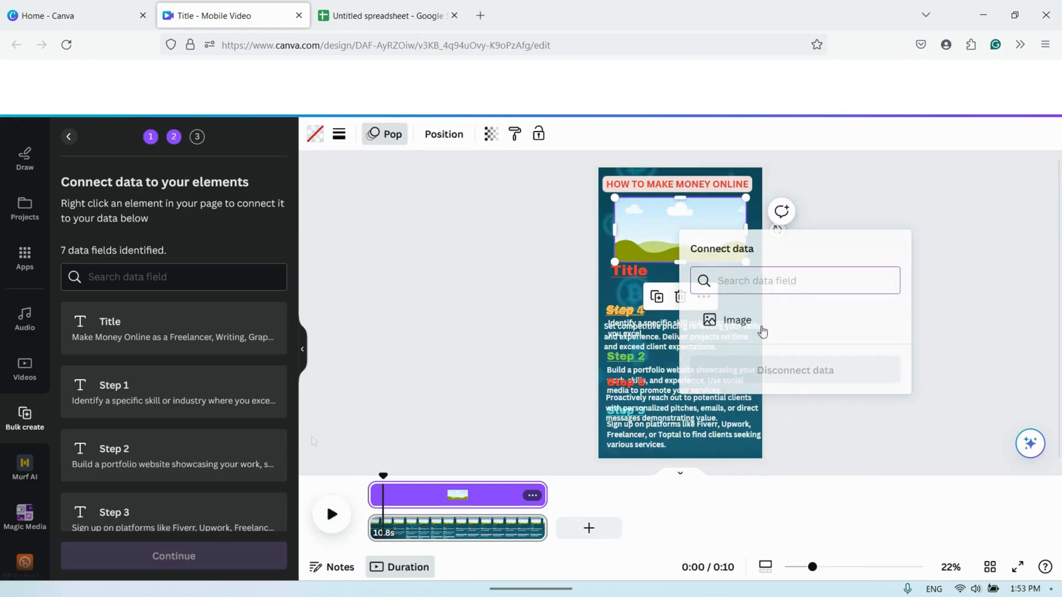
left_click(758, 322)
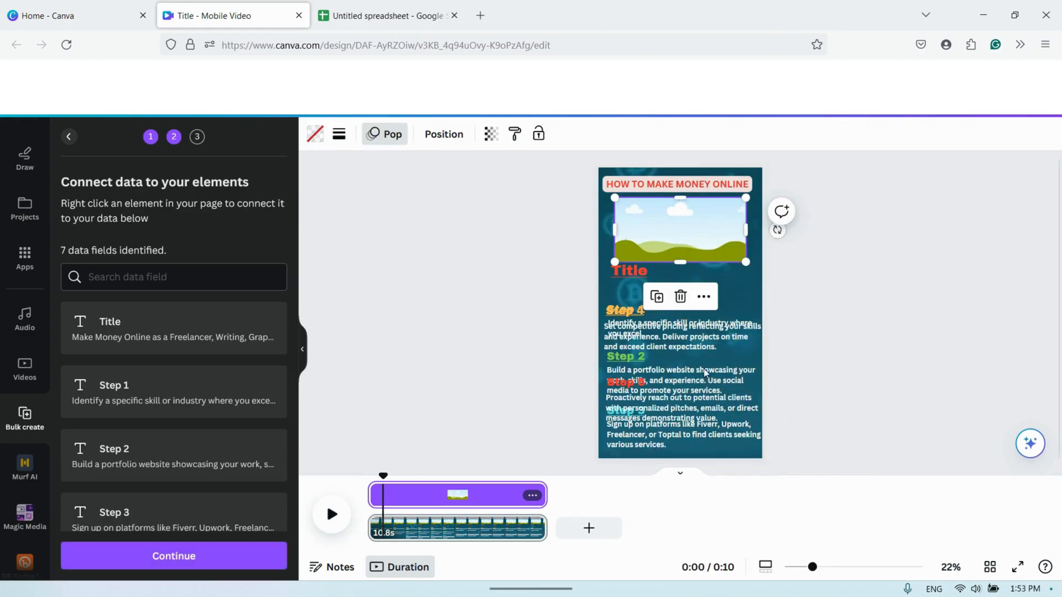
- Connect the "Title" text on the page to the Title data field
left_click(619, 274)
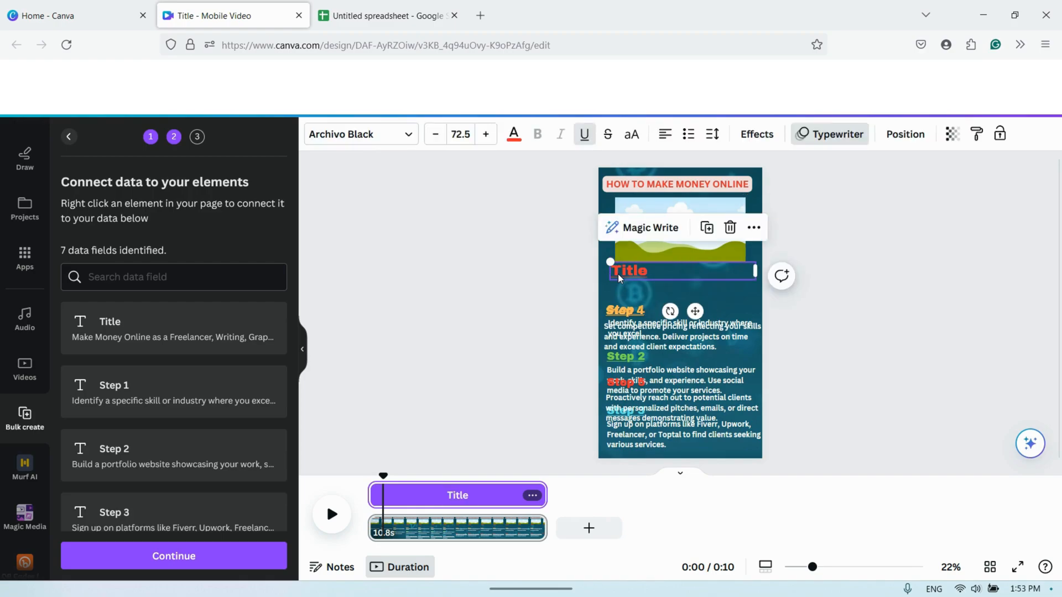
right_click(619, 274)
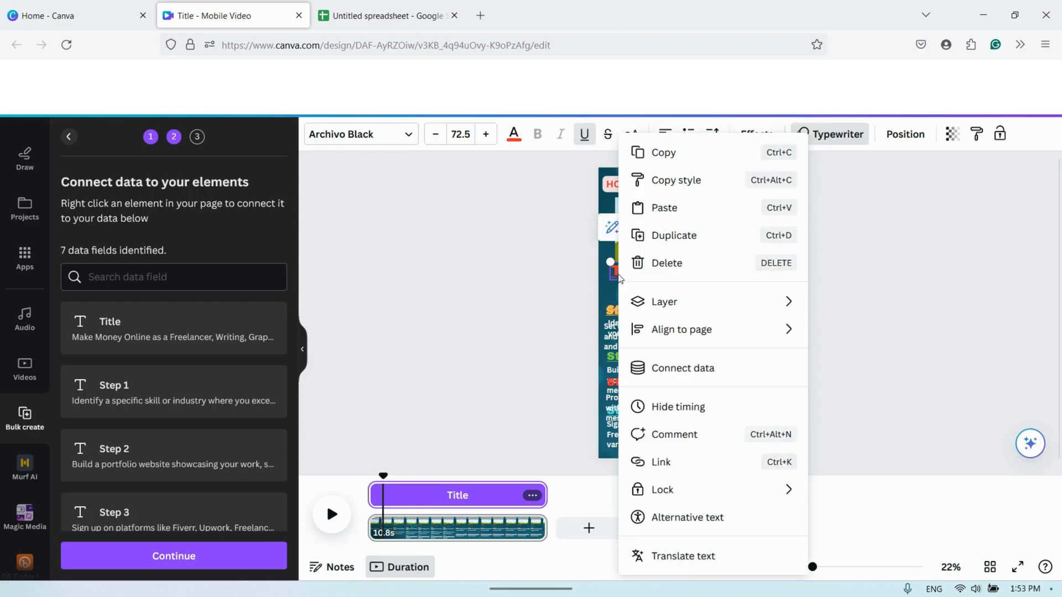
left_click(683, 368)
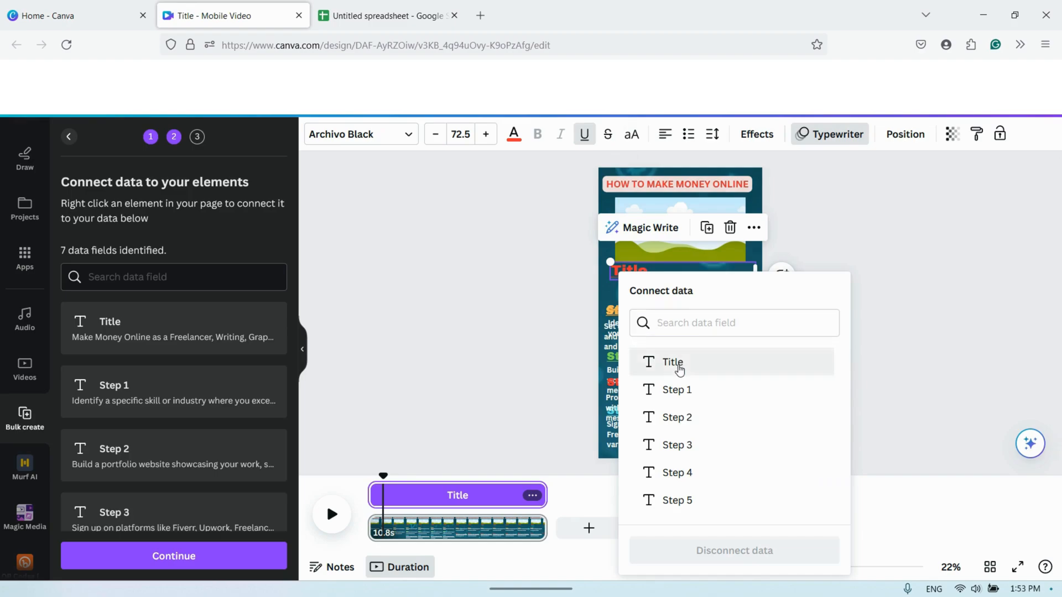
left_click(673, 362)
- Move the overlapping Step 4 group up out of the way and connect the Step 1 description to the Step 1 data field
left_click_drag(642, 310, 698, 259)
left_click(638, 321)
right_click(635, 324)
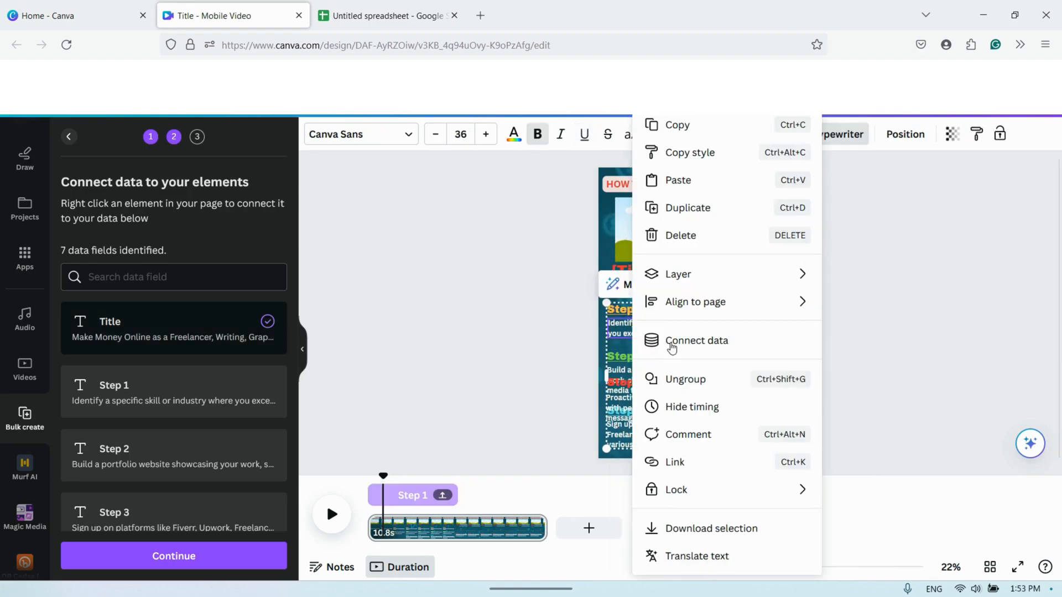
left_click(673, 344)
left_click(688, 391)
- Connect the Step 2 and Step 3 descriptions to the Step 2 and Step 3 data fields
left_click(639, 364)
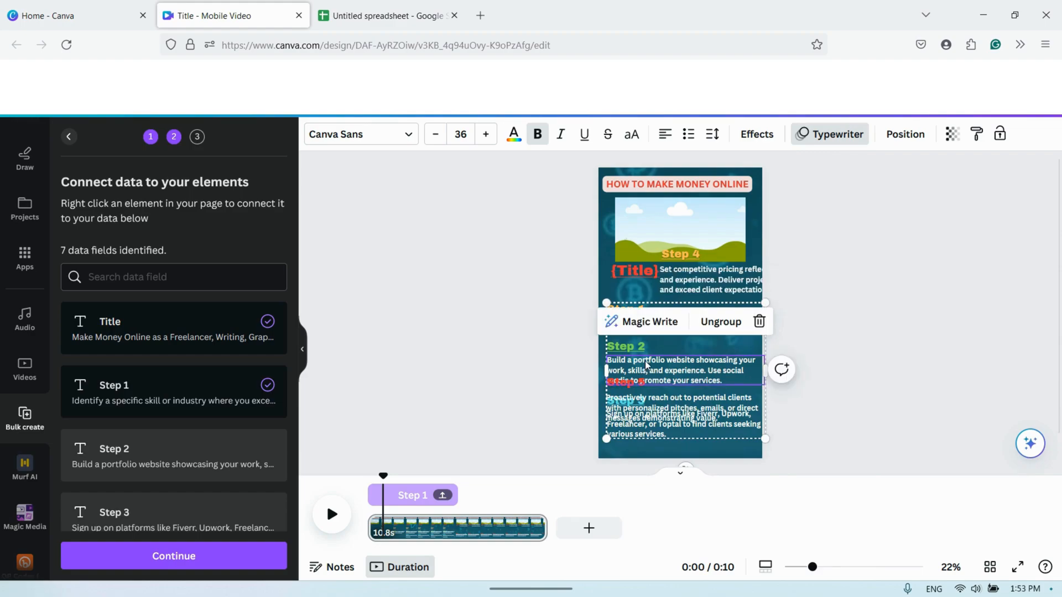
right_click(641, 365)
left_click(686, 340)
left_click(707, 416)
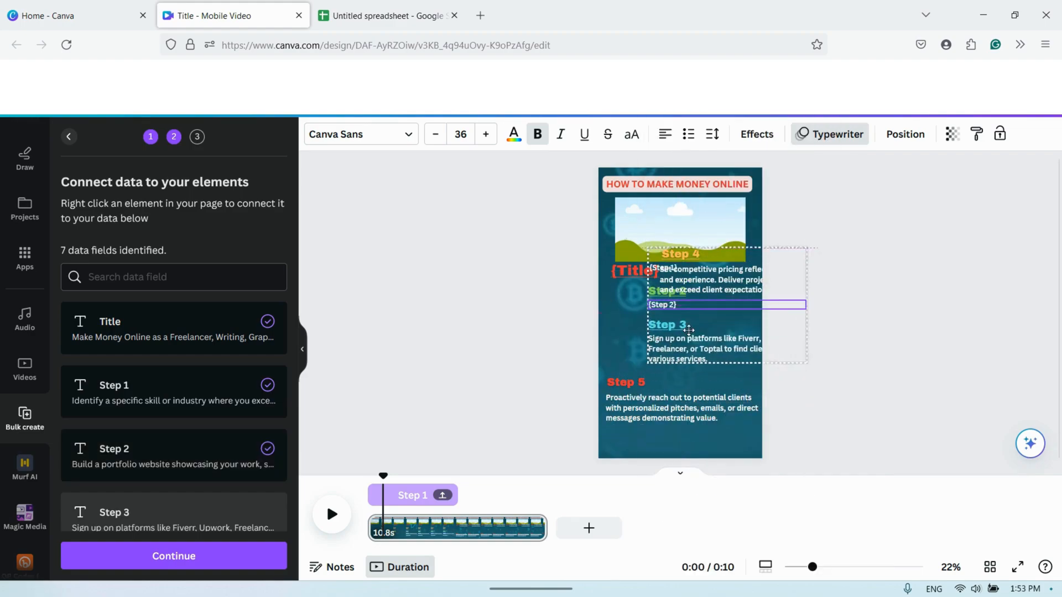
left_click(652, 352)
right_click(654, 353)
left_click(697, 345)
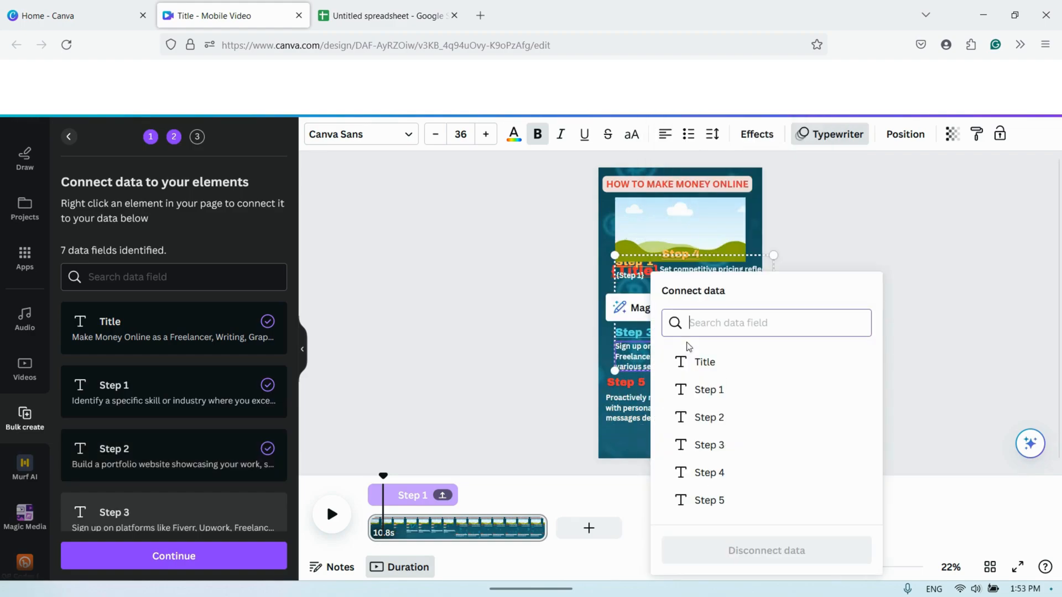
left_click(717, 444)
- Move the Steps 1 to 3 group aside, bring Step 4 back below the Title, and connect the Step 4 and Step 5 descriptions to their data fields
left_click_drag(659, 328, 645, 270)
left_click_drag(709, 267, 661, 341)
right_click(654, 334)
left_click(705, 339)
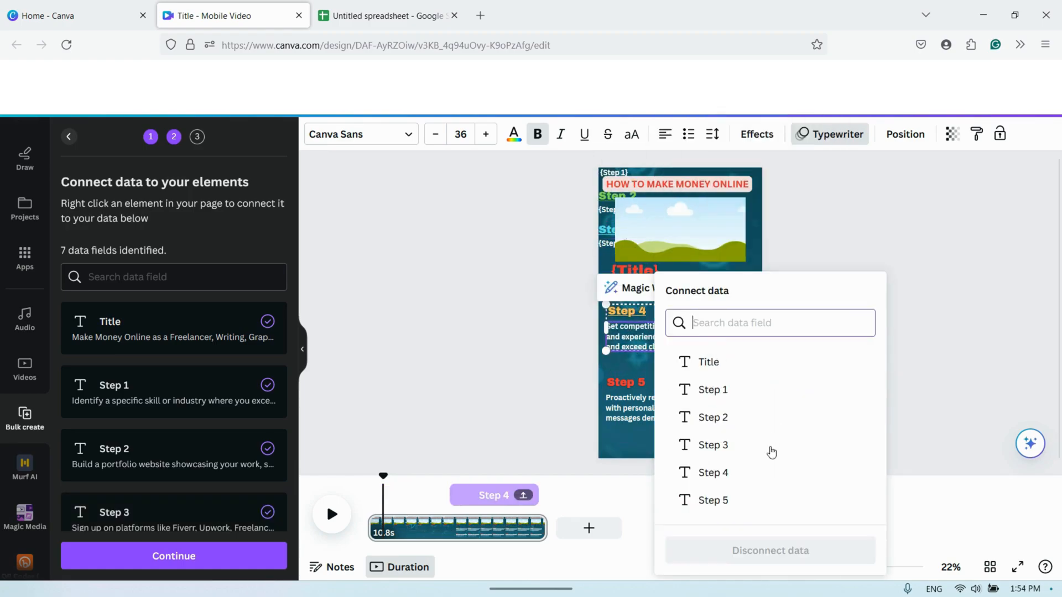
left_click(719, 472)
right_click(654, 416)
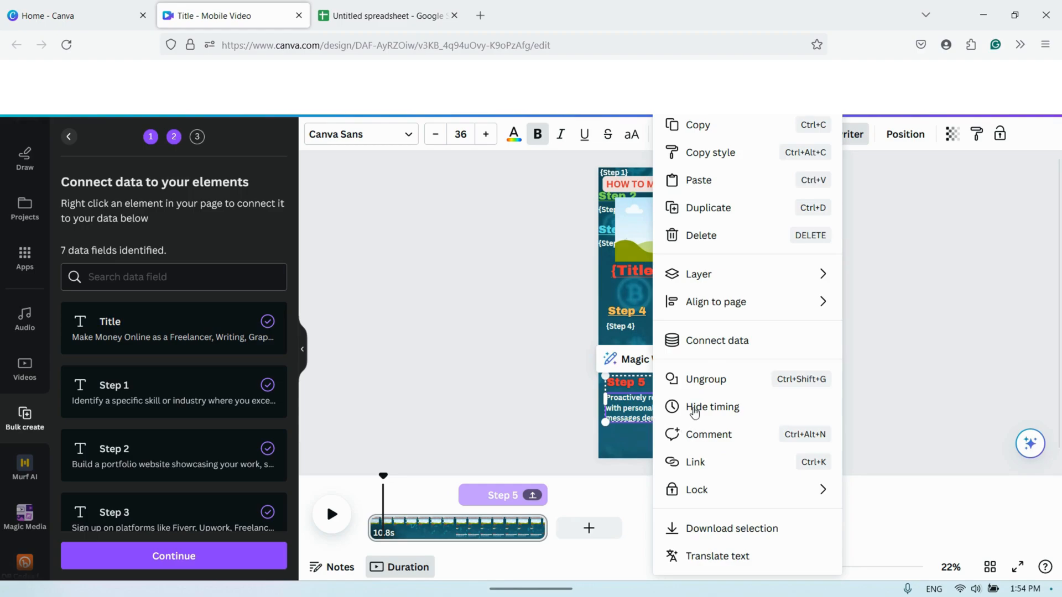
left_click(716, 347)
left_click(717, 500)
- Move the Steps 1 to 3 group back below the Title and generate the bulk designs from the connected data
left_click_drag(616, 232, 645, 303)
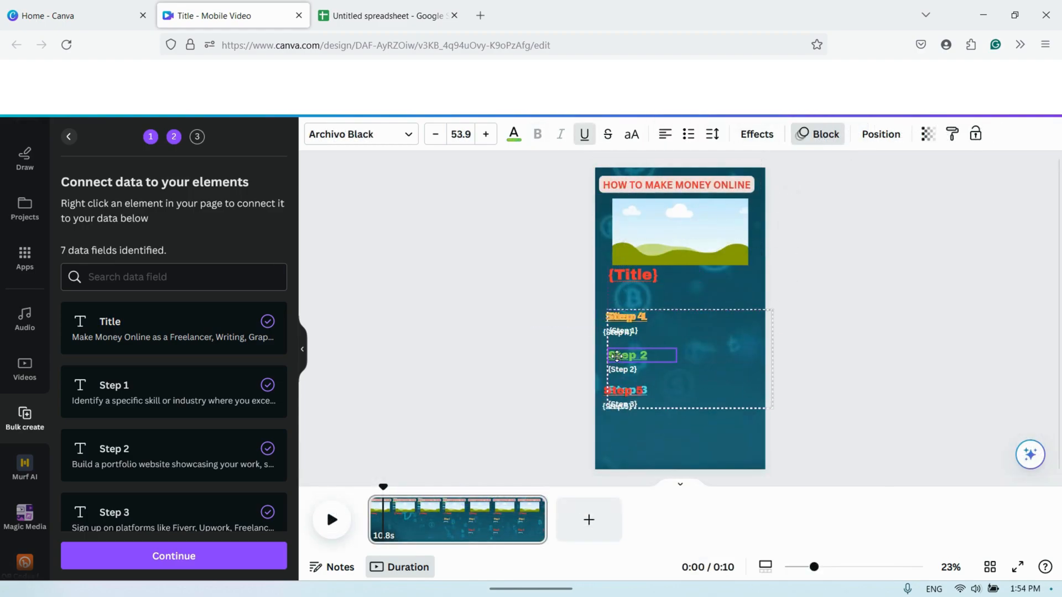
left_click_drag(612, 357, 614, 345)
scroll(183, 470, "down", 4)
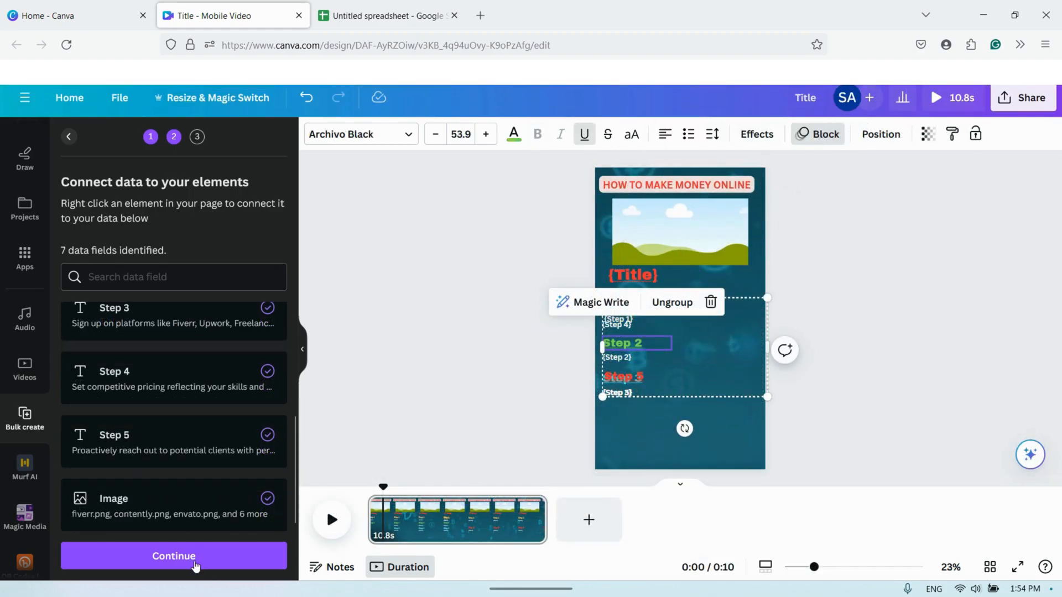
left_click(195, 565)
left_click(213, 564)
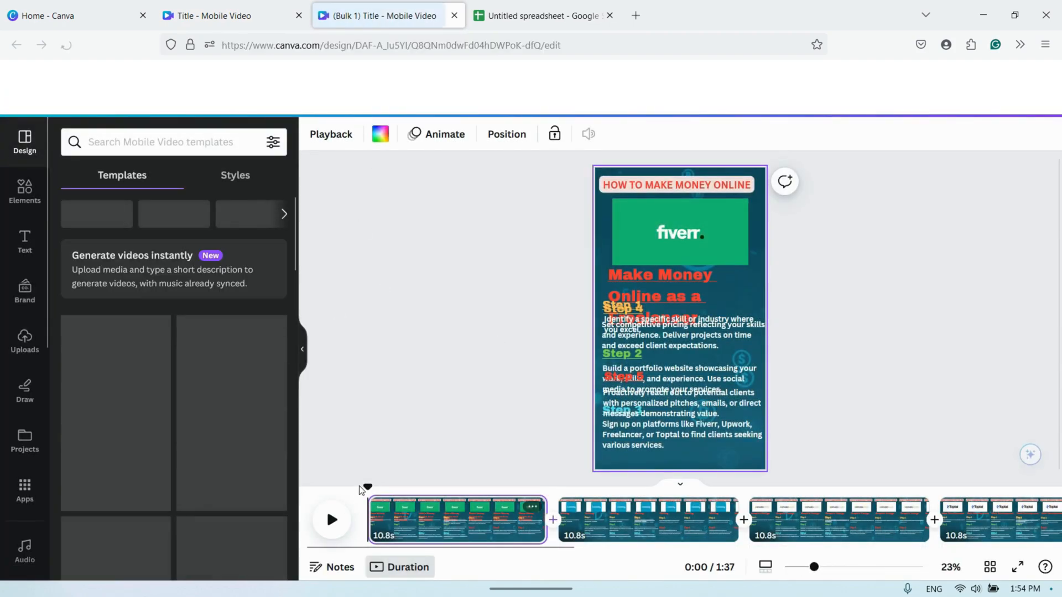
- Preview the generated video, widen and scale down the first page's title to fit on two lines, and play it again
left_click(333, 521)
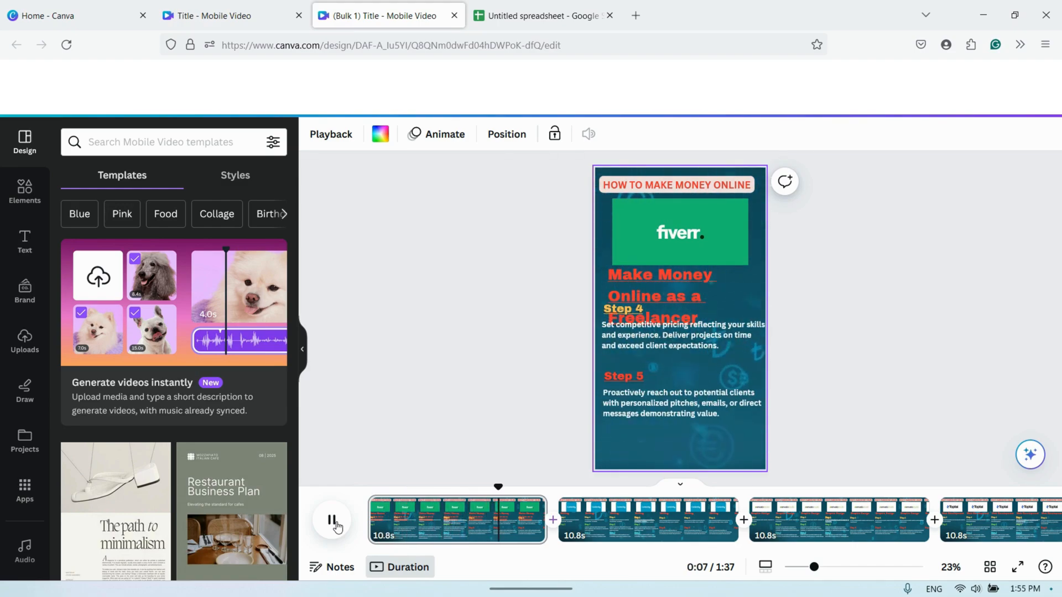
left_click(338, 529)
left_click(686, 296)
left_click_drag(765, 297, 799, 298)
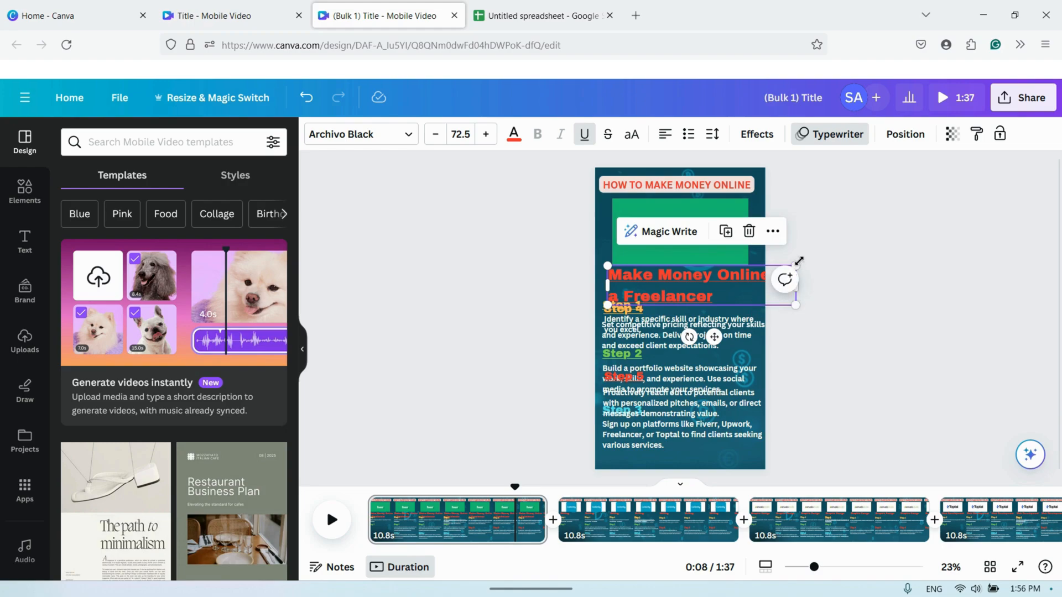
left_click_drag(799, 261, 774, 271)
left_click(334, 528)
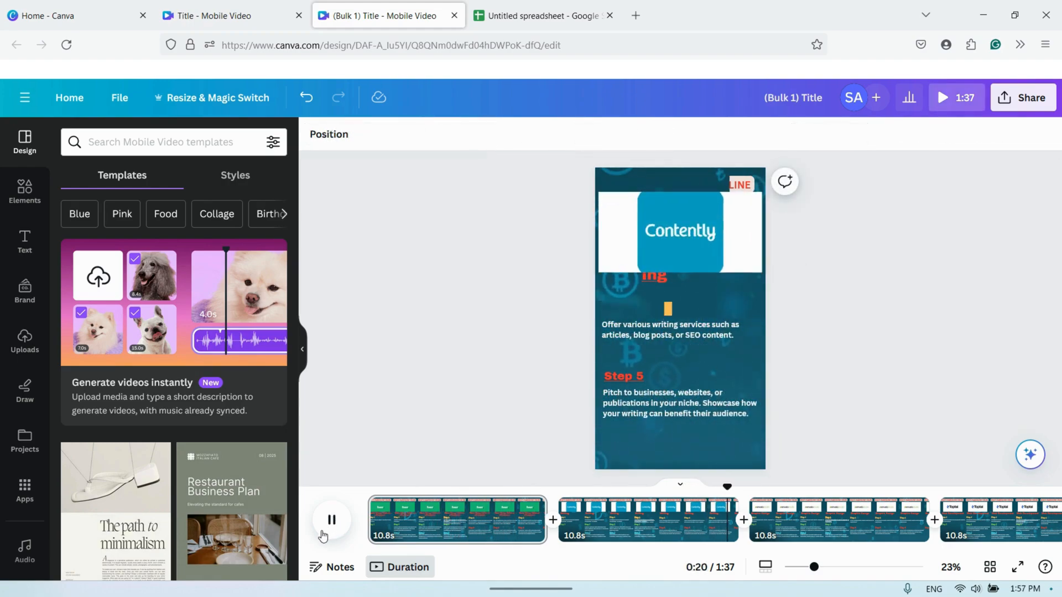
- Download all 9 pages as MP4 videos with the pages saved as separate files
left_click(1036, 95)
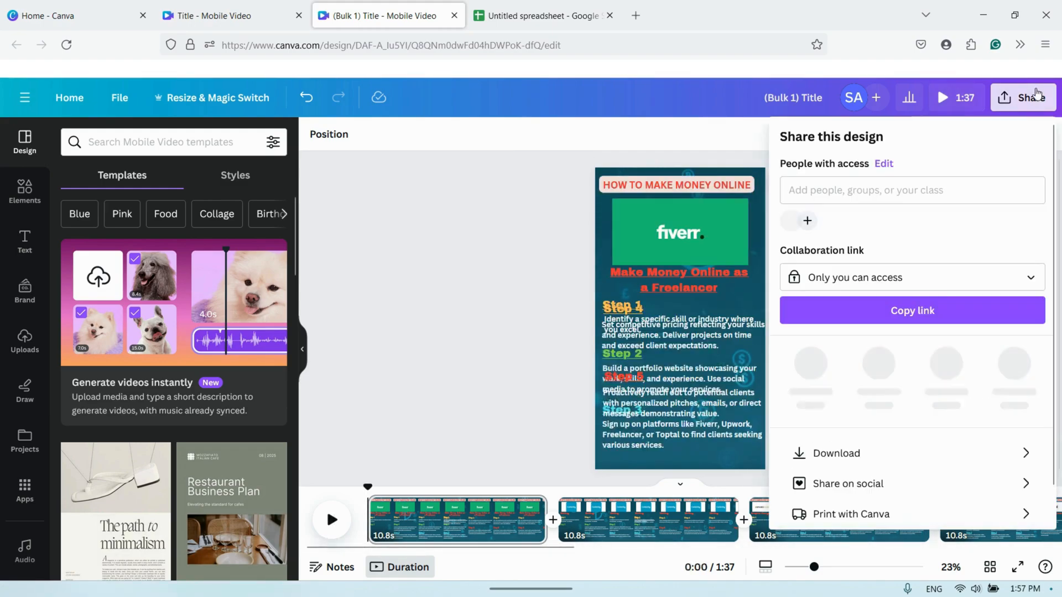
left_click(888, 454)
left_click(789, 351)
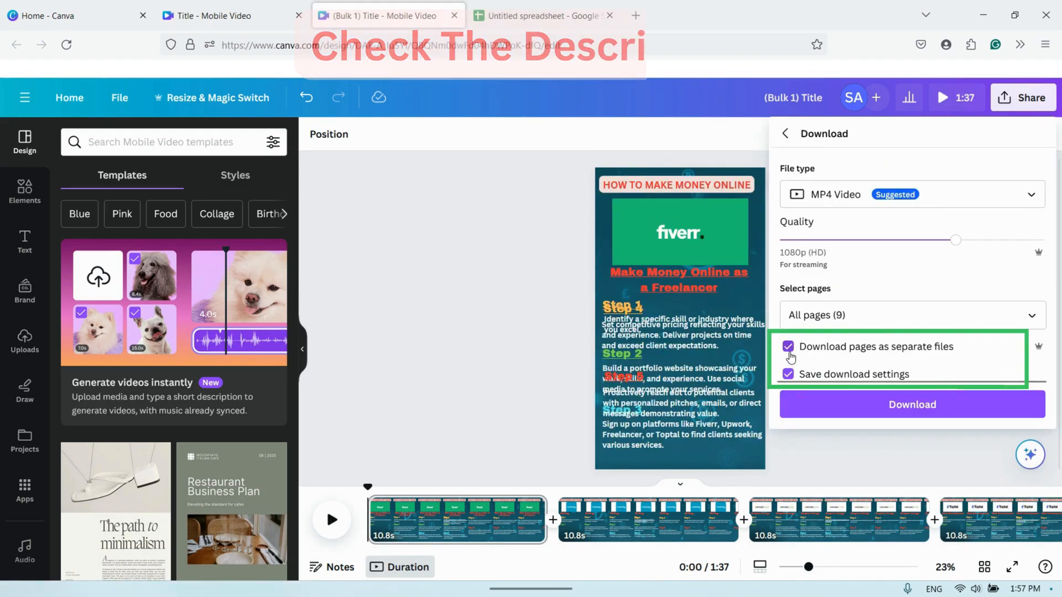
left_click(809, 406)
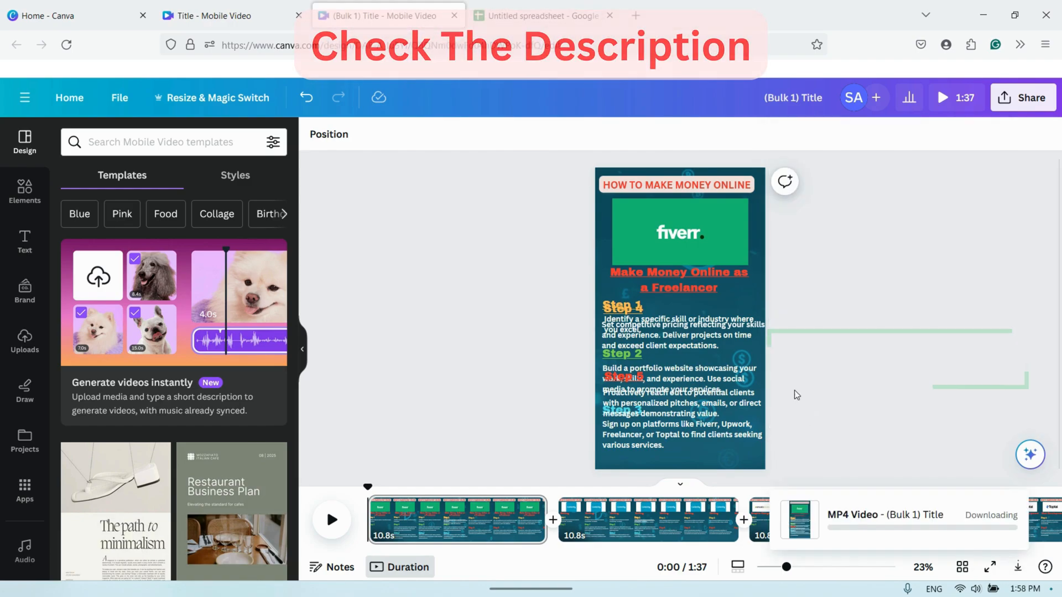